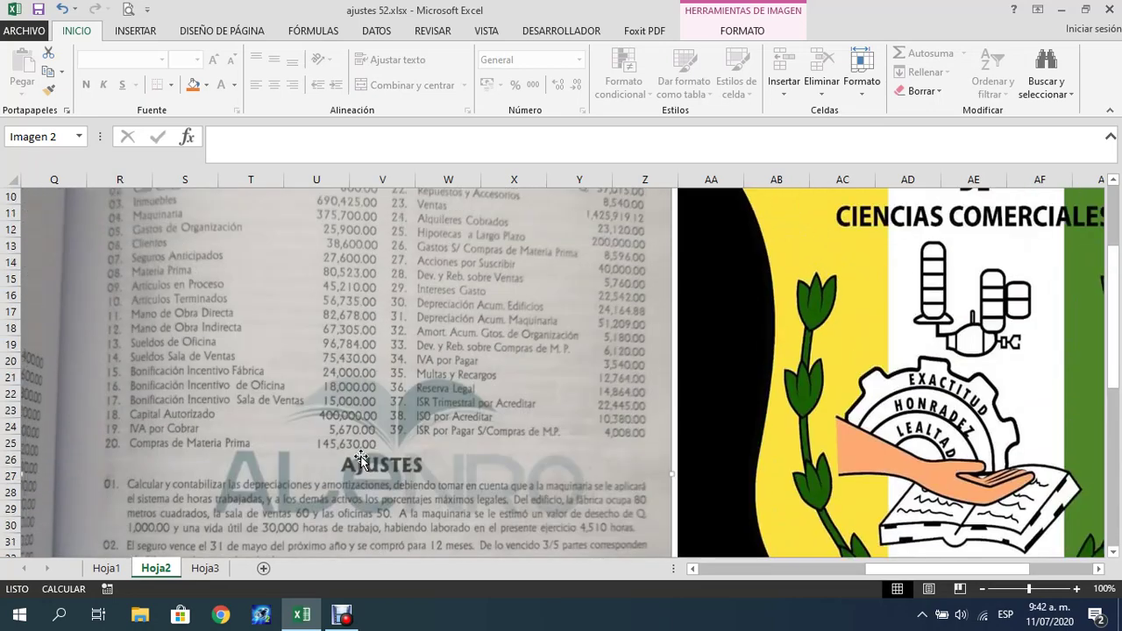
Review the account balances, adjustments and observations of exercise 52 on the Hoja2 sheet
{"action": "scroll", "coordinate": [369, 463], "scroll_direction": "down", "scroll_amount": 7}
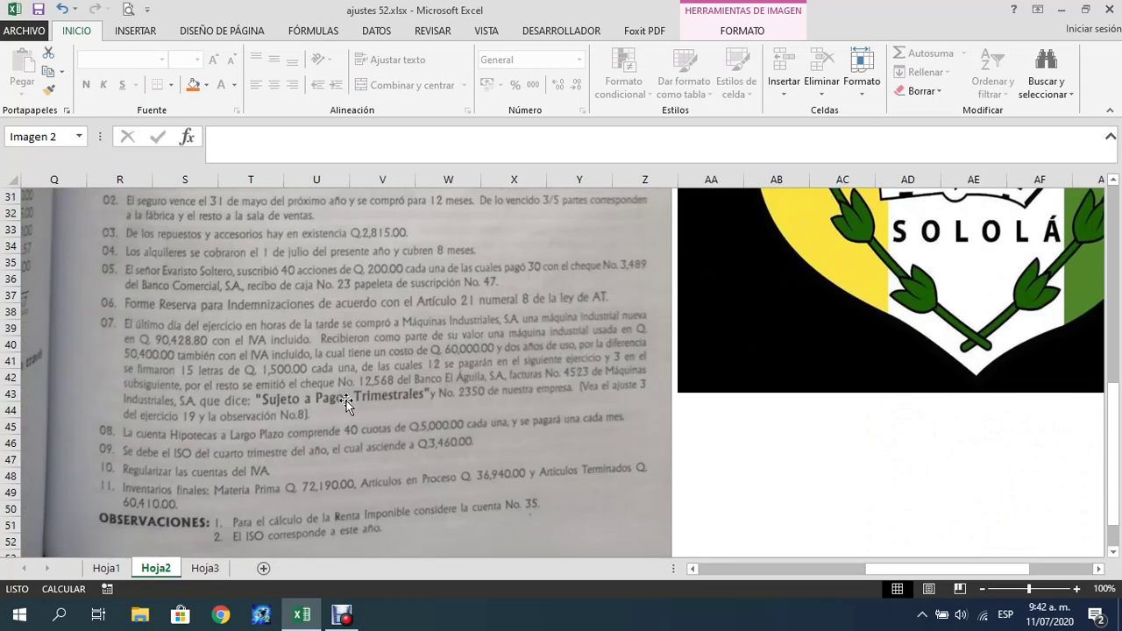
{"action": "scroll", "coordinate": [346, 400], "scroll_direction": "up", "scroll_amount": 9}
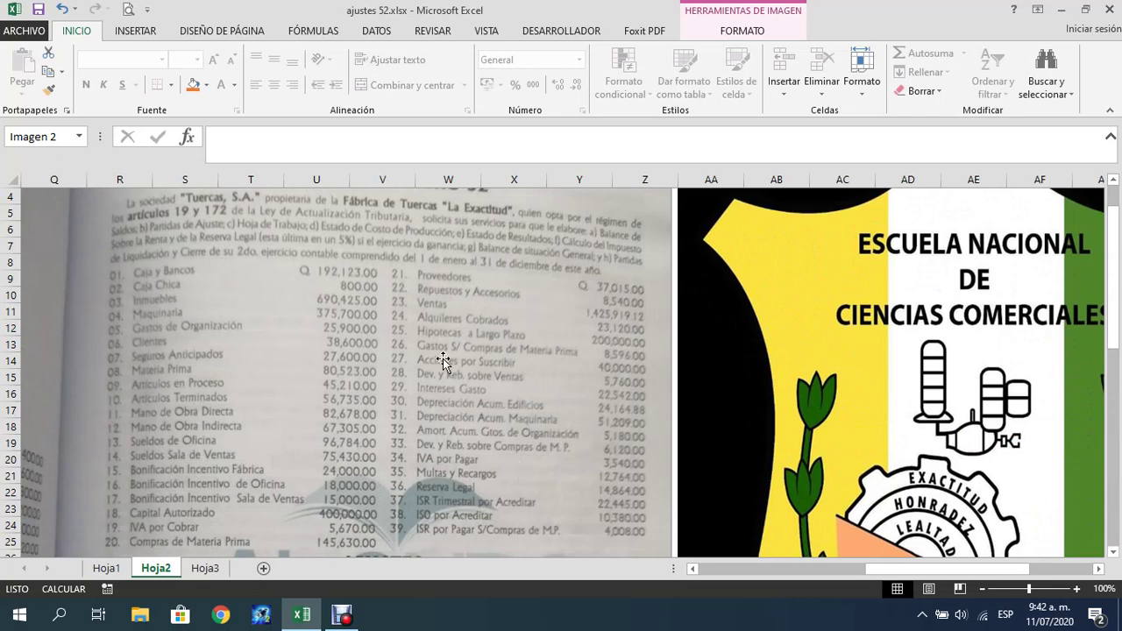
{"action": "scroll", "coordinate": [572, 348], "scroll_direction": "up", "scroll_amount": 1}
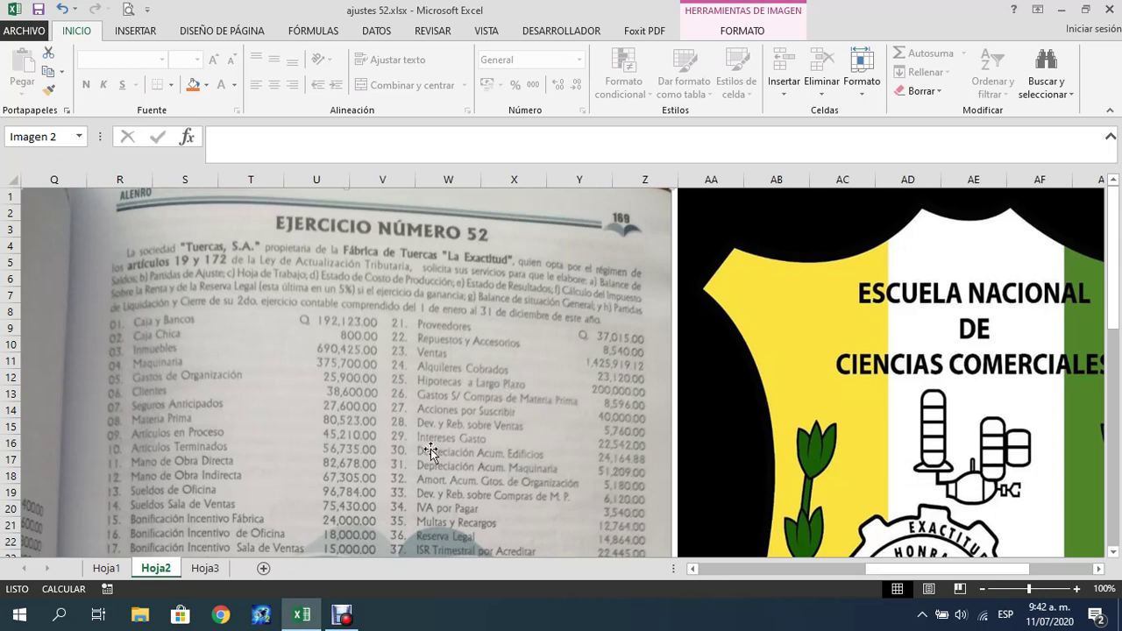
{"action": "scroll", "coordinate": [429, 452], "scroll_direction": "down", "scroll_amount": 10}
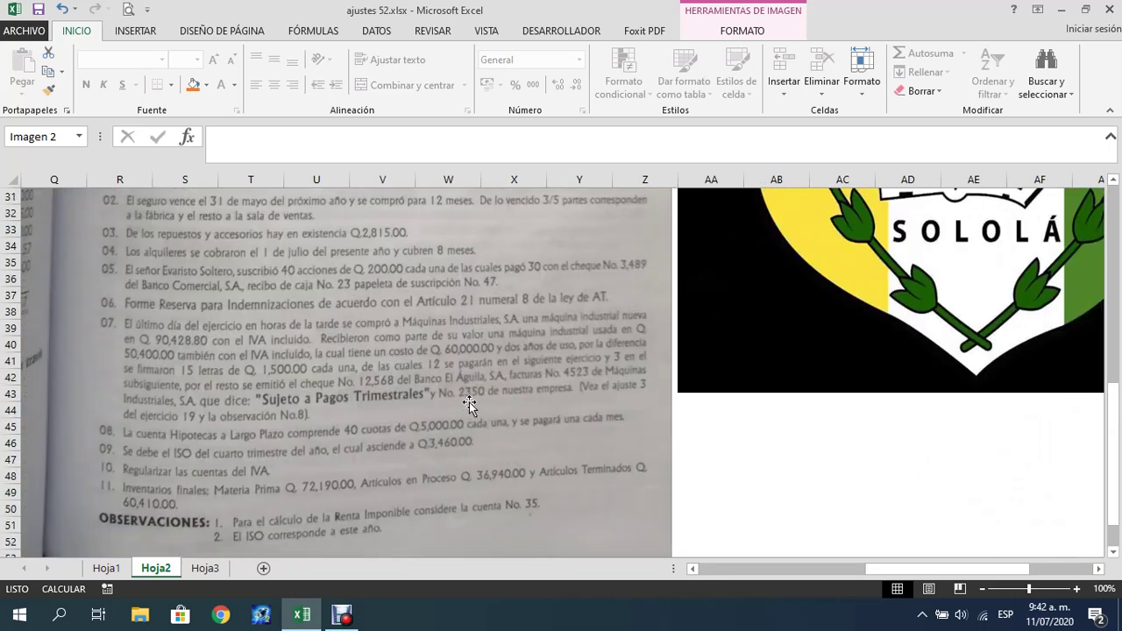
{"action": "scroll", "coordinate": [424, 421], "scroll_direction": "up", "scroll_amount": 9}
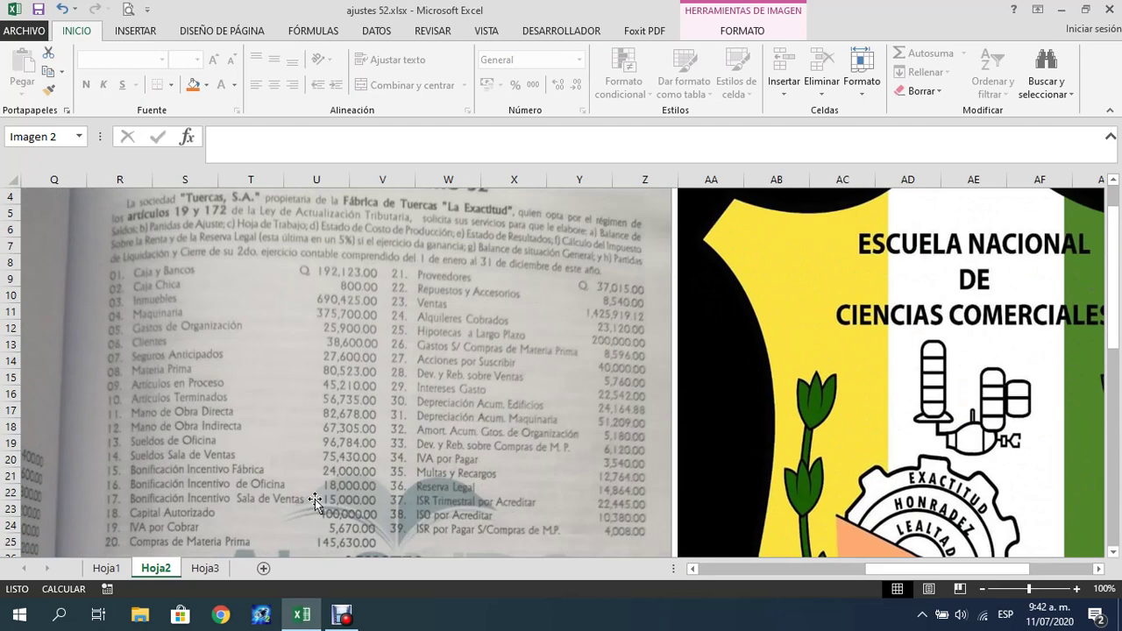
{"action": "scroll", "coordinate": [255, 533], "scroll_direction": "down", "scroll_amount": 11}
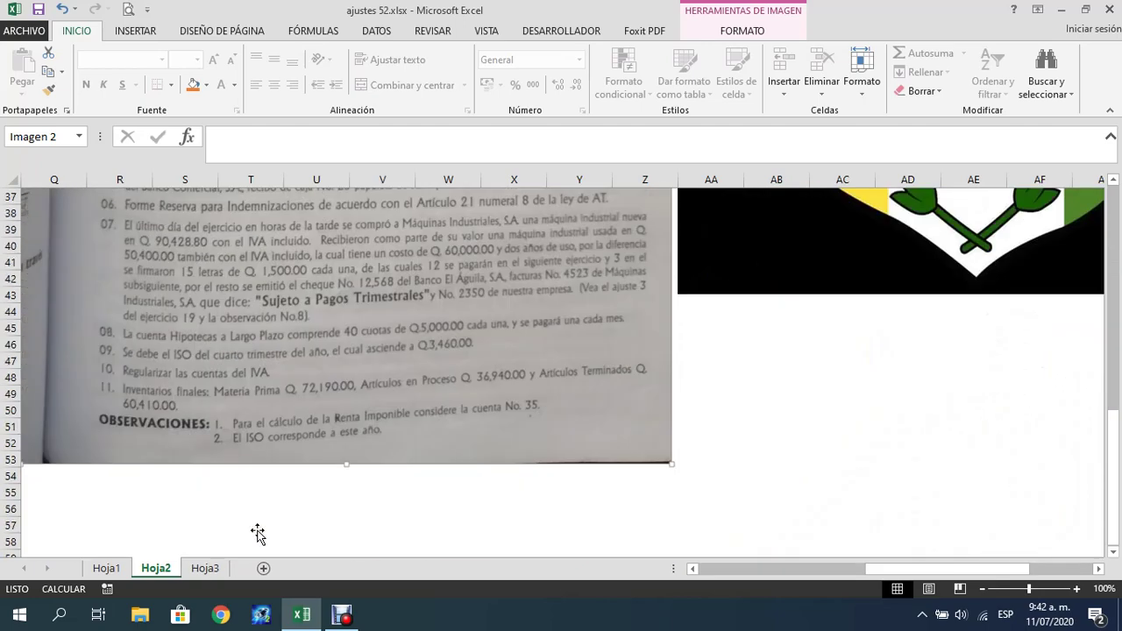
{"action": "scroll", "coordinate": [258, 524], "scroll_direction": "up", "scroll_amount": 10}
Add the centred heading "Ajuste No. 8" in B52 of the Hoja3 sheet, below the Paso 5 ISR calculation
{"action": "left_click", "coordinate": [205, 568]}
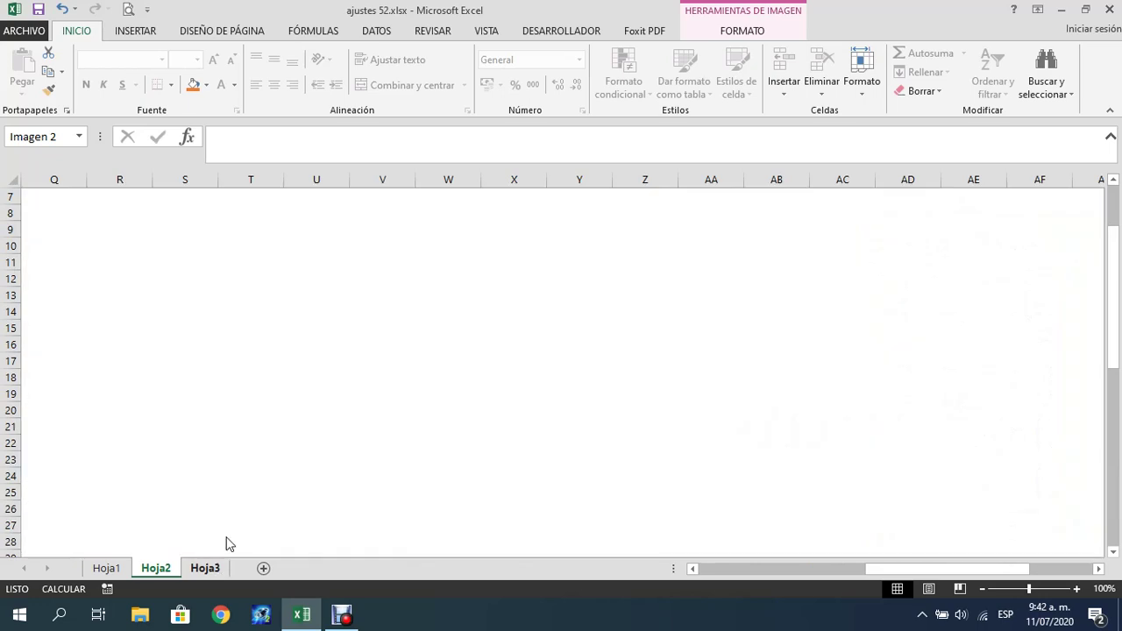
{"action": "scroll", "coordinate": [206, 471], "scroll_direction": "down", "scroll_amount": 5}
{"action": "left_click", "coordinate": [353, 328]}
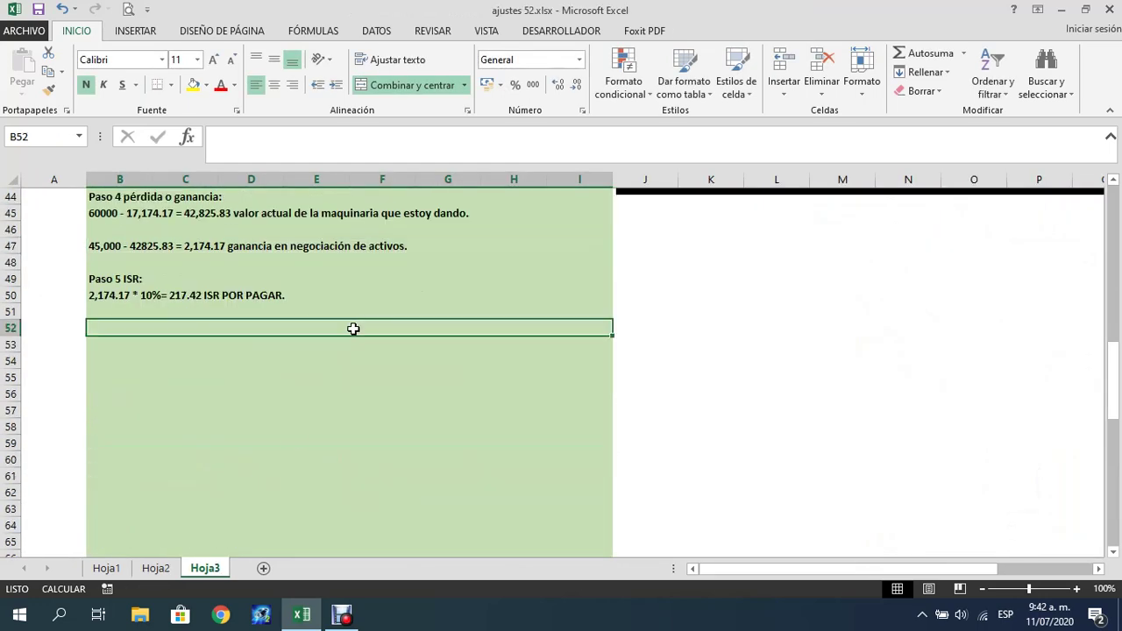
{"action": "type", "text": "Ajuste "}
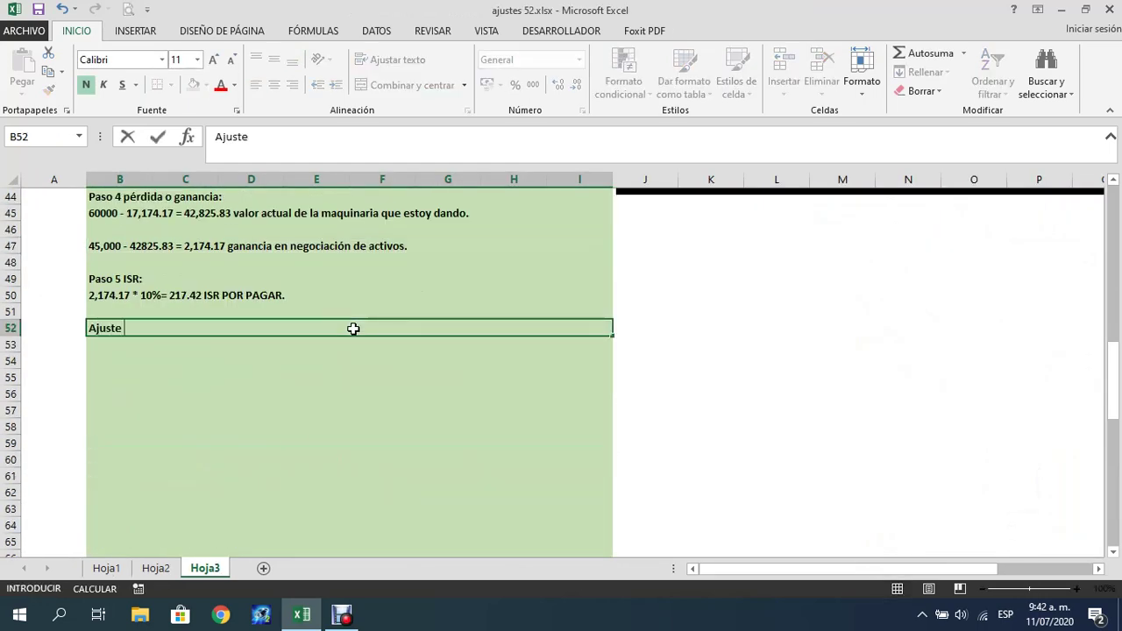
{"action": "type", "text": "No. 8"}
{"action": "key", "text": "Return"}
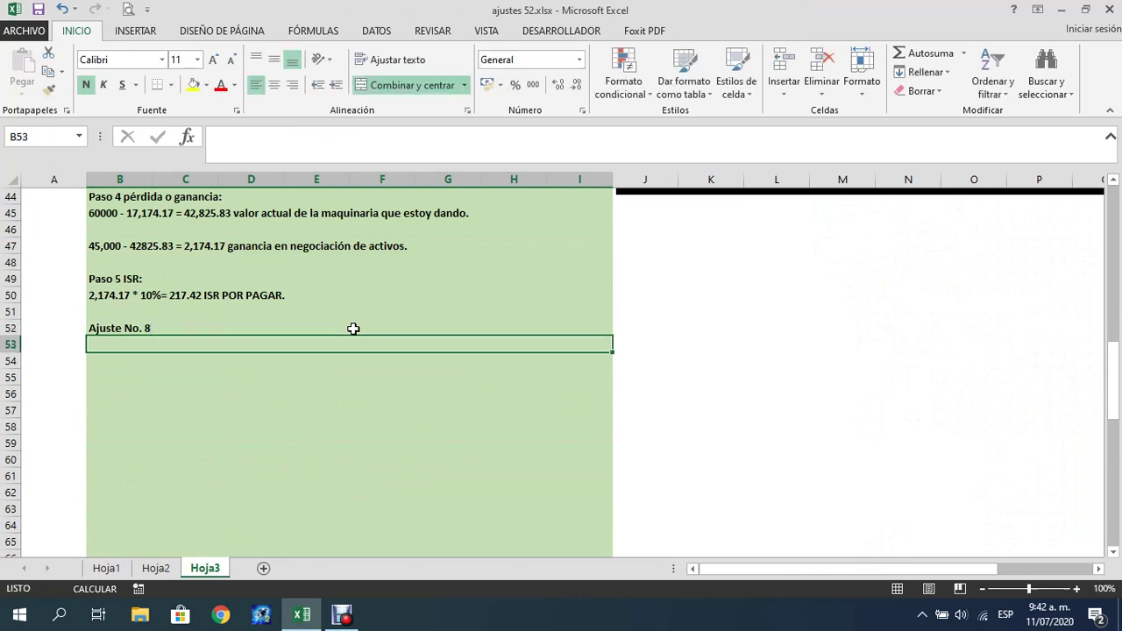
{"action": "left_click", "coordinate": [353, 329]}
{"action": "left_click", "coordinate": [274, 85]}
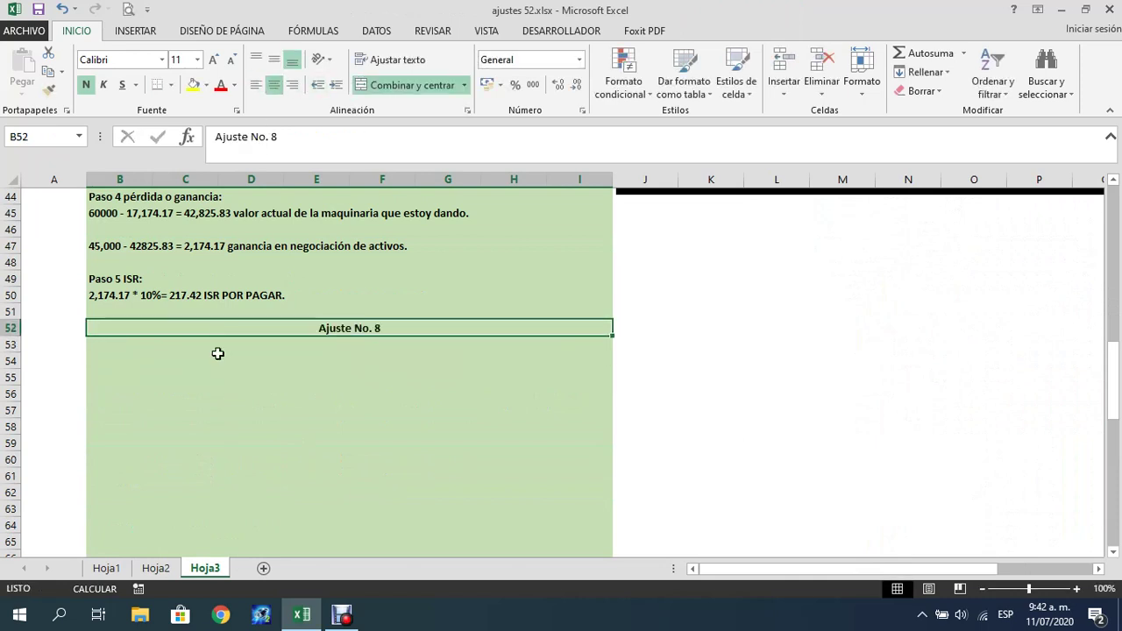
Write the calculation "12 * 5000 = 60000" in B53, under the Ajuste No. 8 heading
{"action": "left_click", "coordinate": [218, 348]}
{"action": "type", "text": "12"}
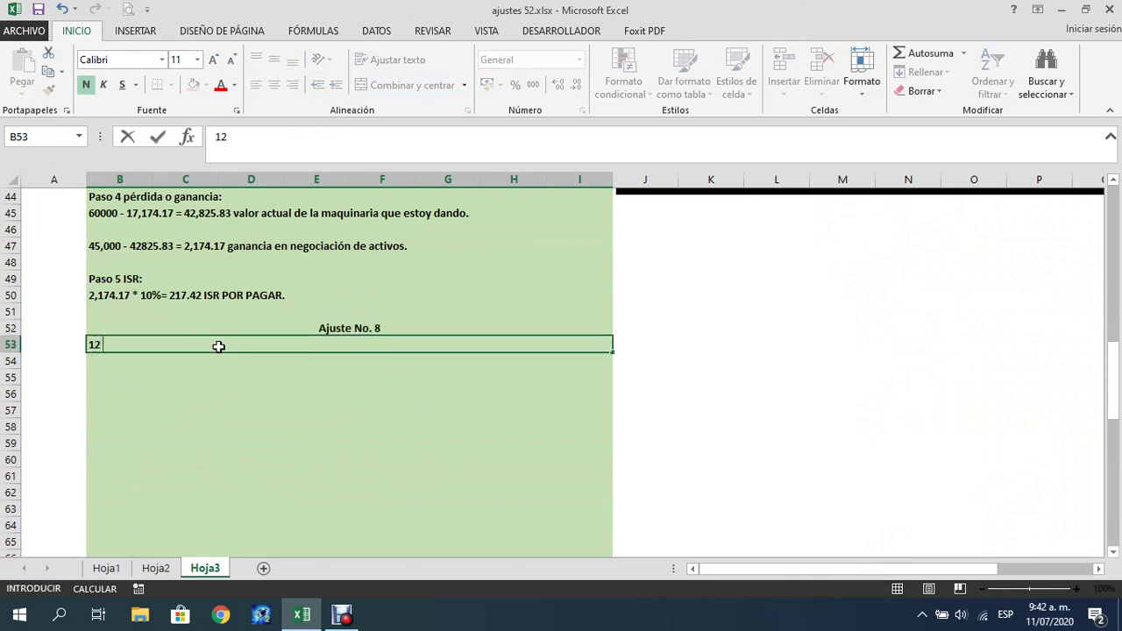
{"action": "type", "text": " * 5000 ="}
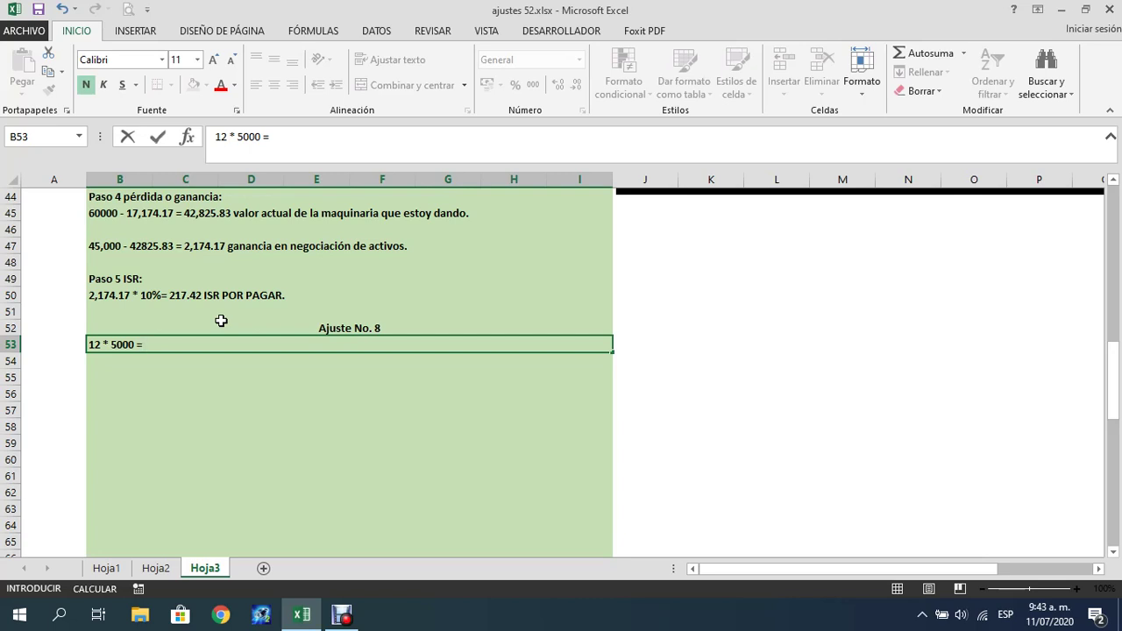
{"action": "type", "text": "60000"}
{"action": "key", "text": "Return"}
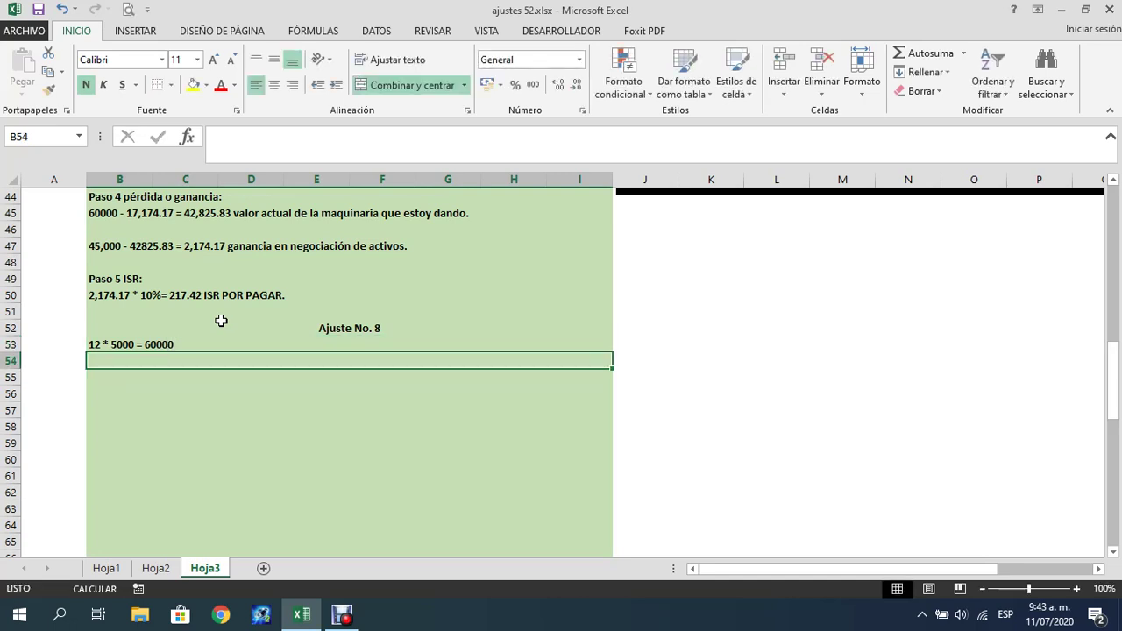
Add the centred heading "Ajuste No. 8" in C47 of the Hoja1 journal sheet
{"action": "left_click", "coordinate": [105, 568]}
{"action": "scroll", "coordinate": [224, 521], "scroll_direction": "down", "scroll_amount": 4}
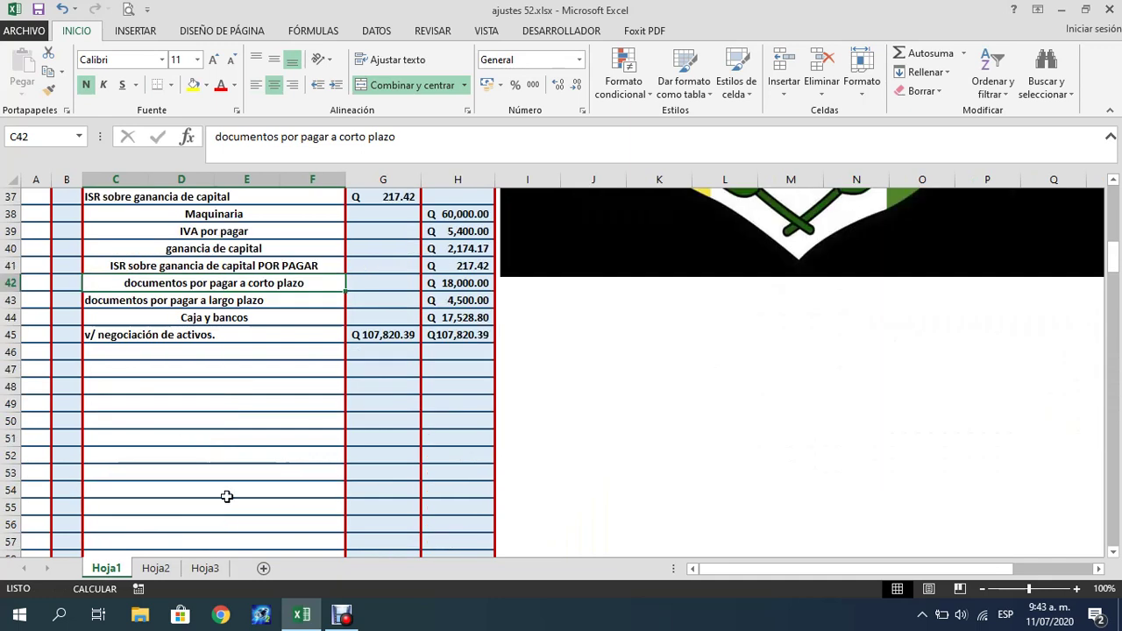
{"action": "left_click", "coordinate": [240, 372]}
{"action": "type", "text": "A"}
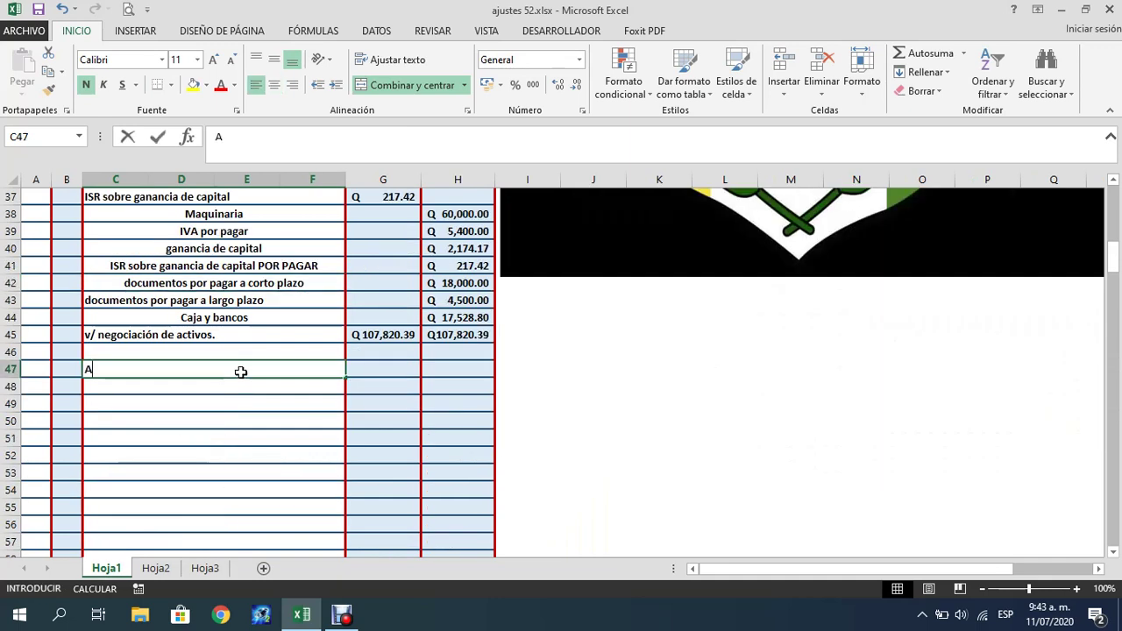
{"action": "type", "text": "juste No. 8"}
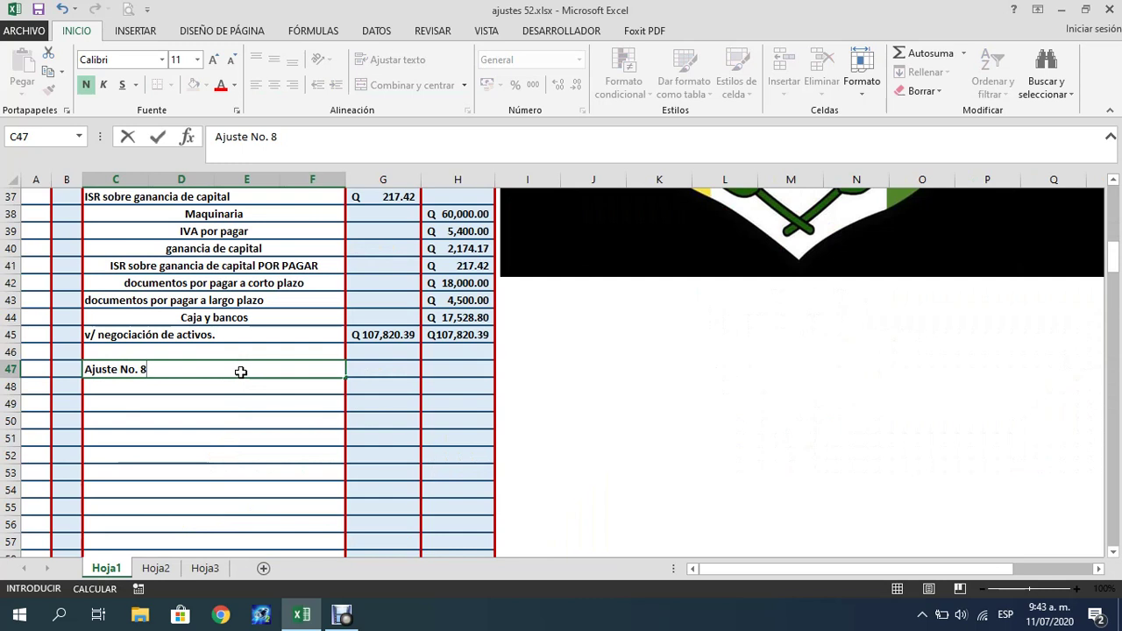
{"action": "key", "text": "Return"}
{"action": "left_click", "coordinate": [240, 372]}
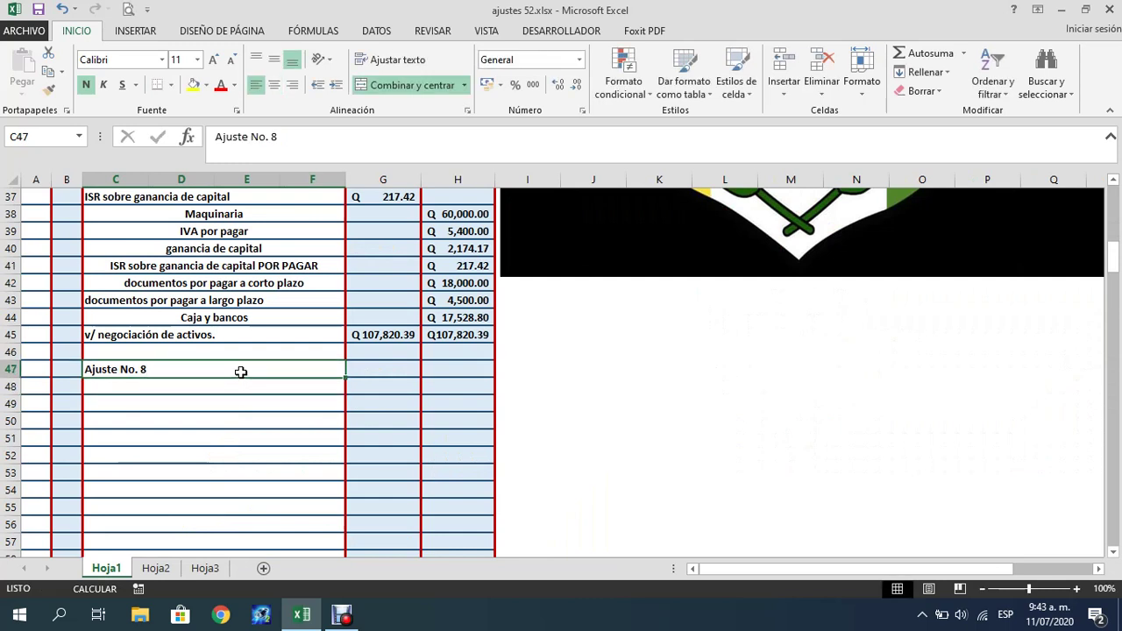
{"action": "left_click", "coordinate": [274, 85]}
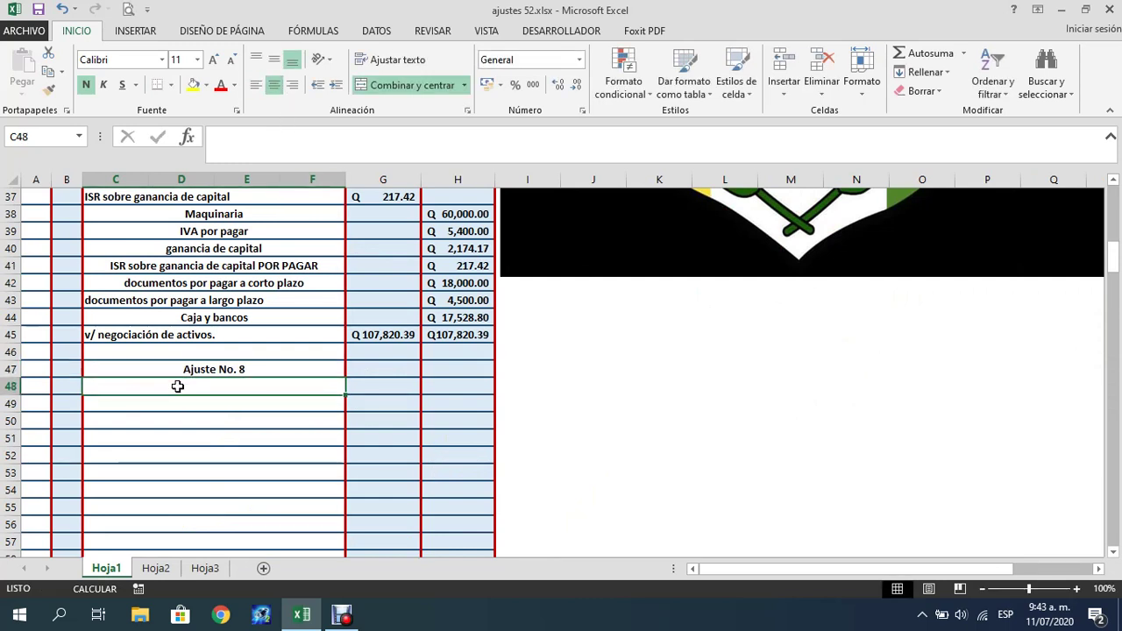
Enter "Hipotecas a Largo plazo" in C48 with a debit of 60000 in G48
{"action": "left_click", "coordinate": [178, 386]}
{"action": "type", "text": "Hipo"}
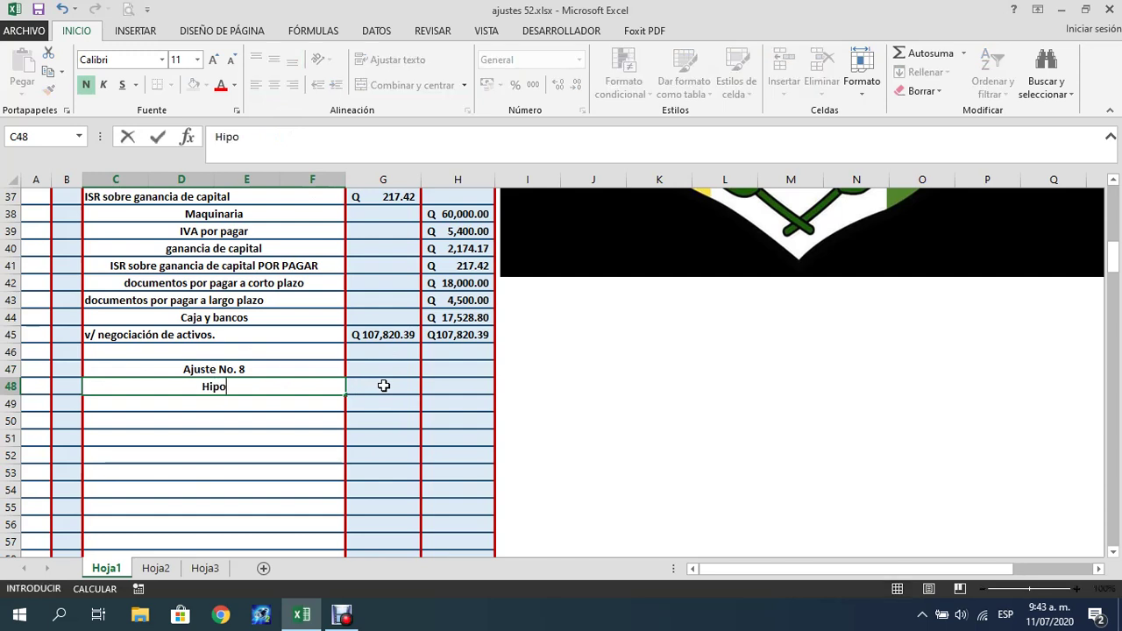
{"action": "type", "text": "tecas a Lar"}
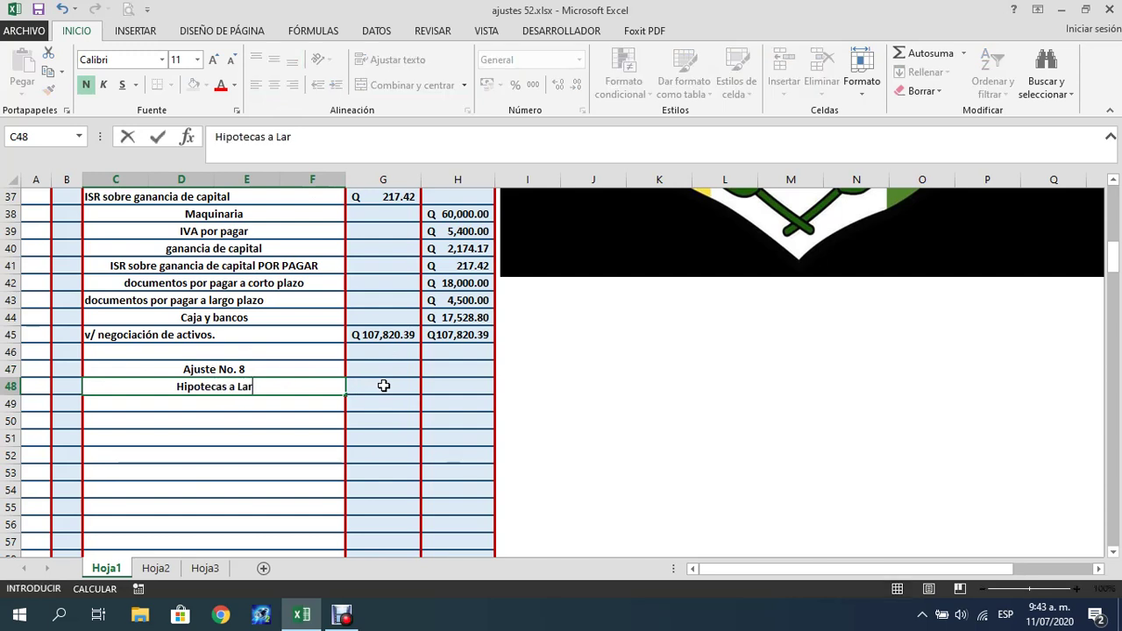
{"action": "type", "text": "go plazo"}
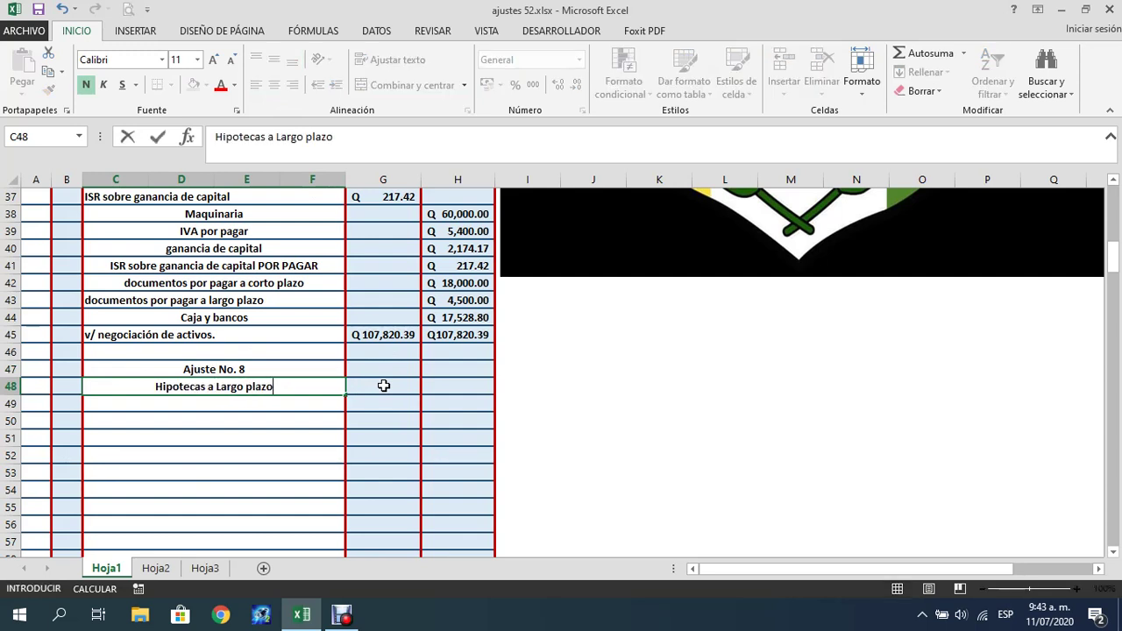
{"action": "left_click", "coordinate": [383, 386]}
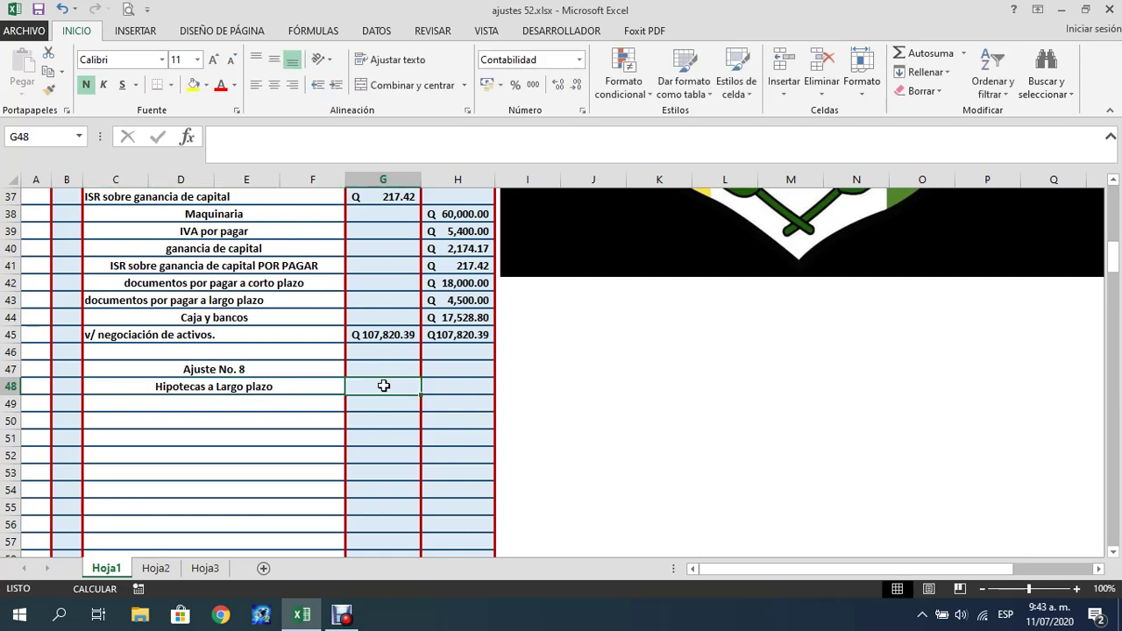
{"action": "type", "text": "60000"}
{"action": "key", "text": "Return"}
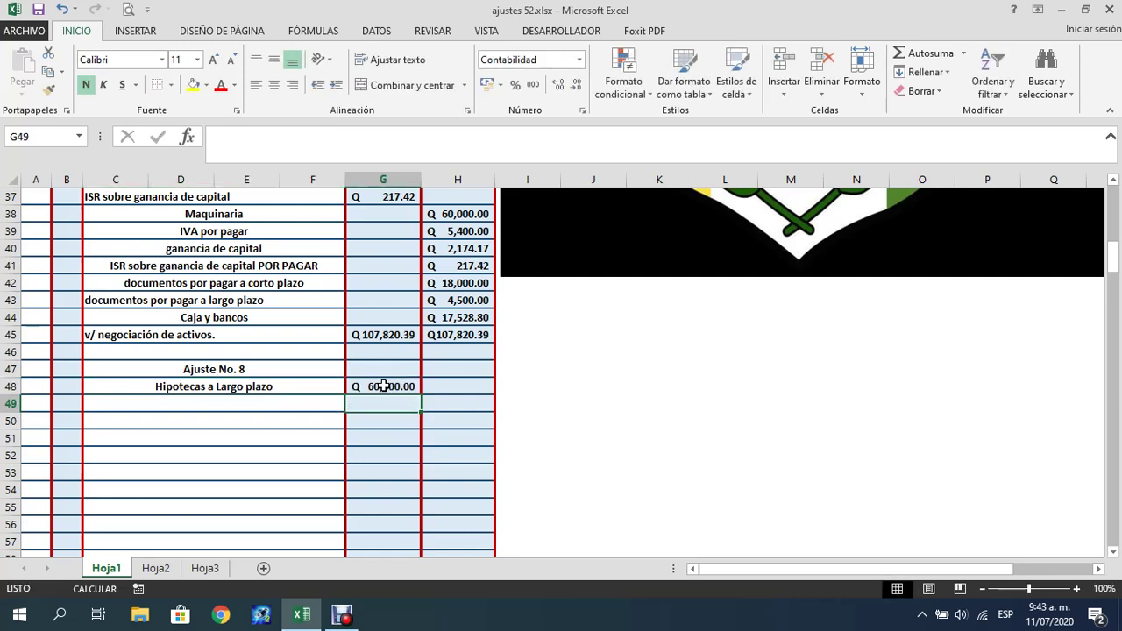
Enter "Hipotecas a Corto plazo" in C49 and left-align the Hipotecas a Largo plazo entry in C48
{"action": "left_click", "coordinate": [224, 408]}
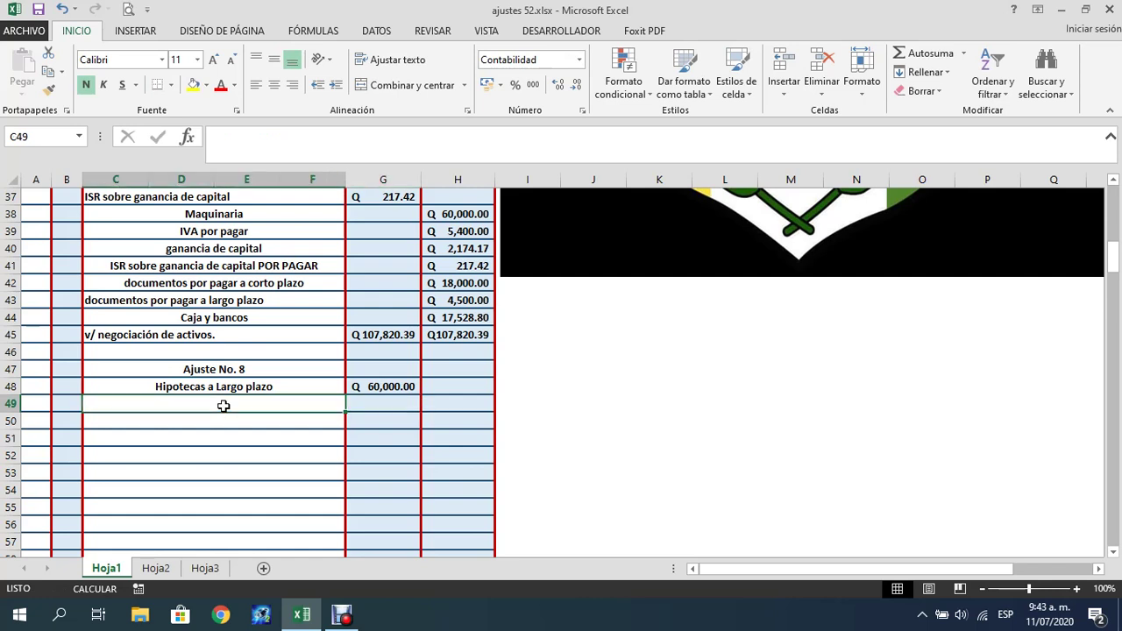
{"action": "type", "text": "Hipotecas"}
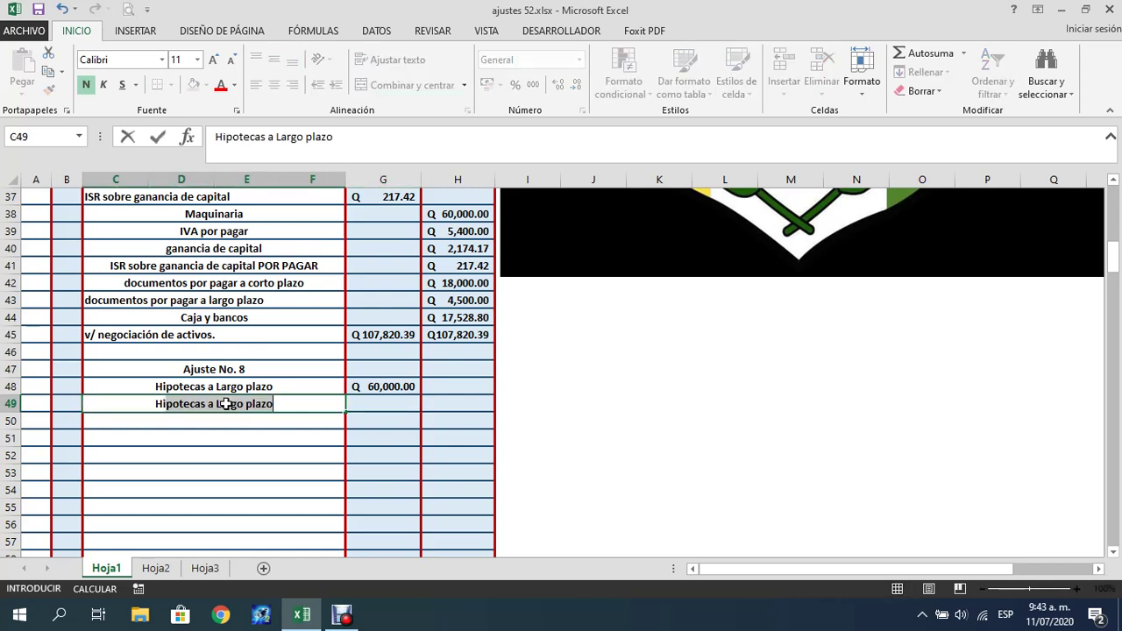
{"action": "type", "text": " a Corto pl"}
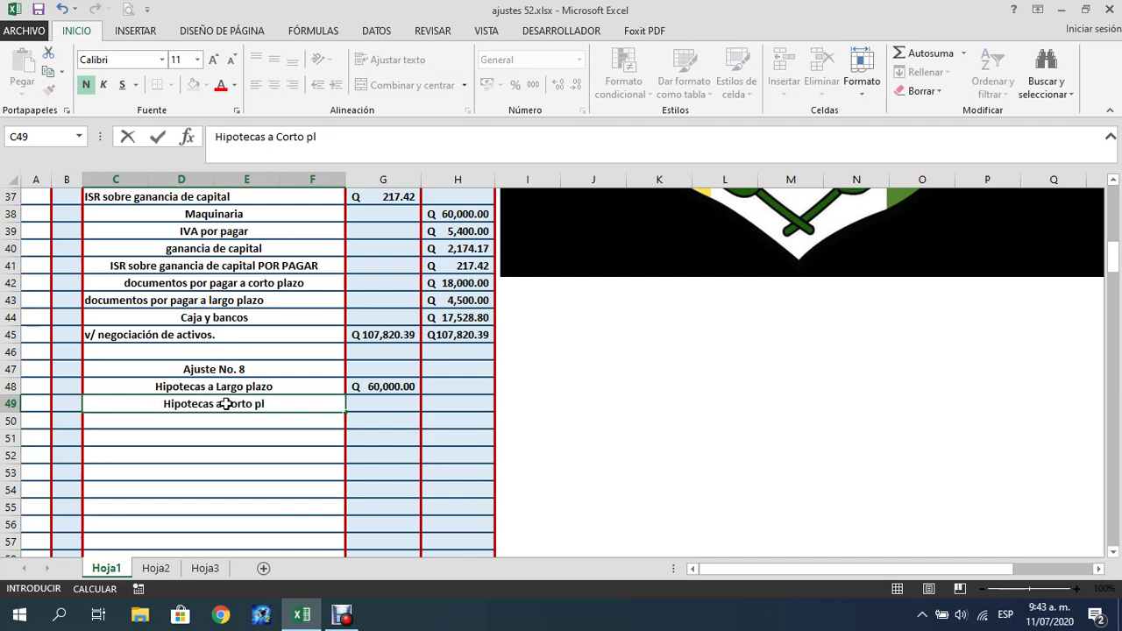
{"action": "type", "text": "azo"}
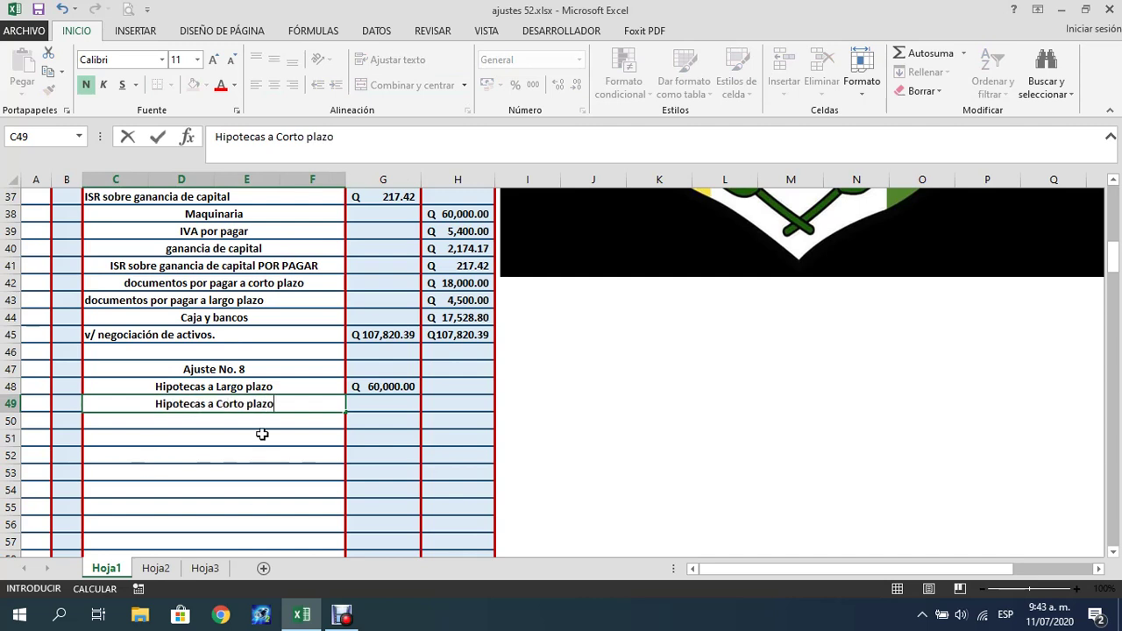
{"action": "key", "text": "Return"}
{"action": "left_click", "coordinate": [253, 387]}
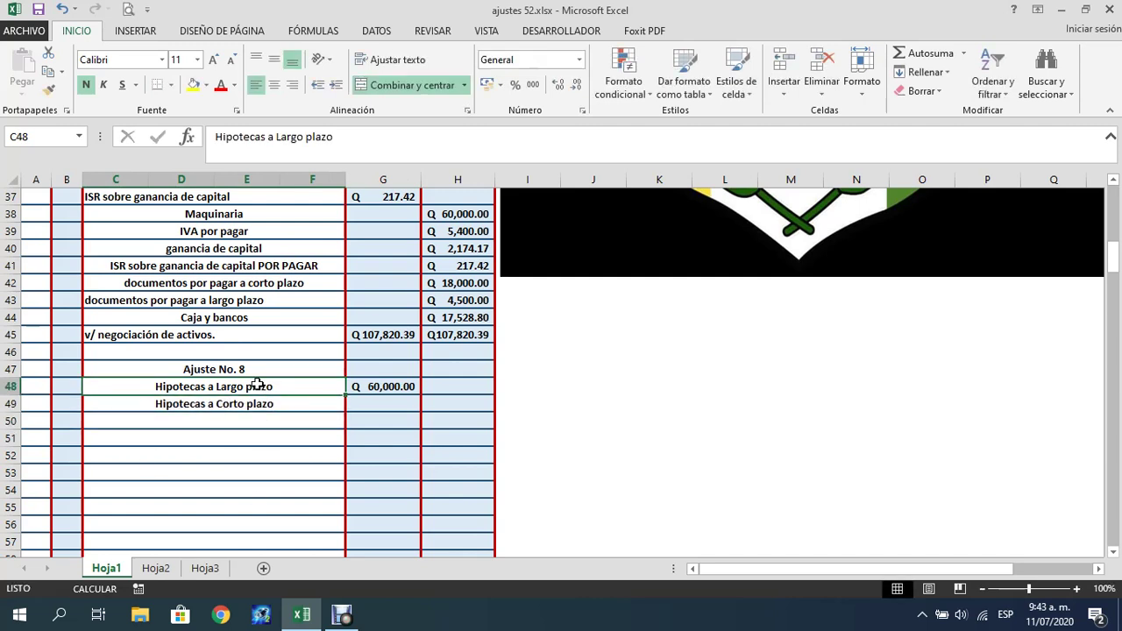
{"action": "left_click", "coordinate": [256, 85]}
Copy the 60,000.00 debit from G48 to H49 as the Hipotecas a Corto plazo credit
{"action": "left_click", "coordinate": [389, 385]}
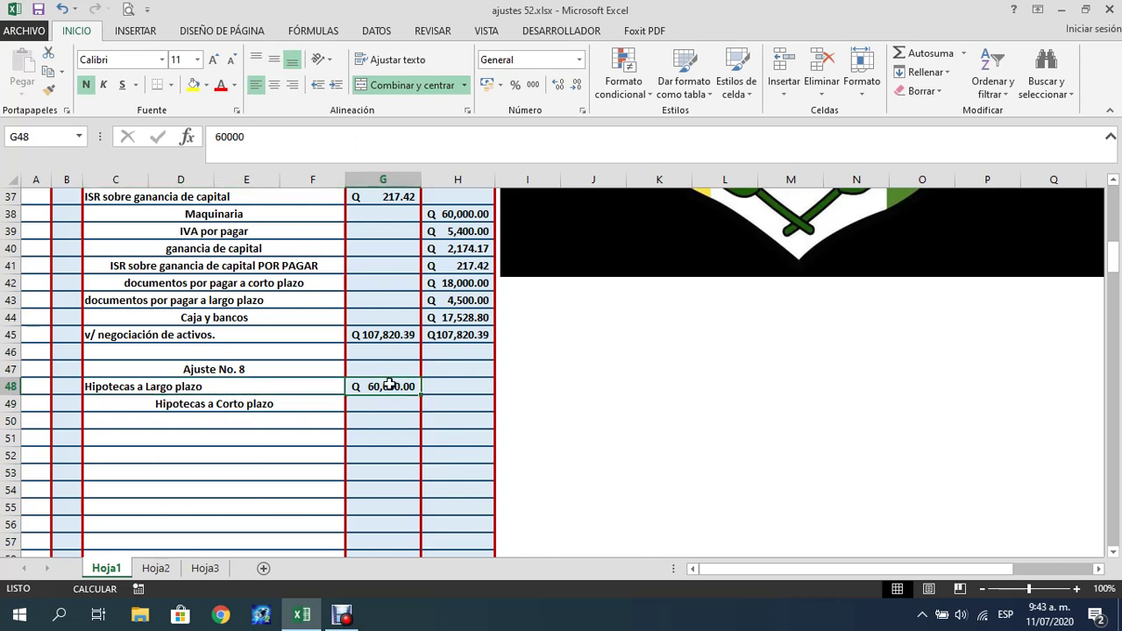
{"action": "key", "text": "ctrl+c"}
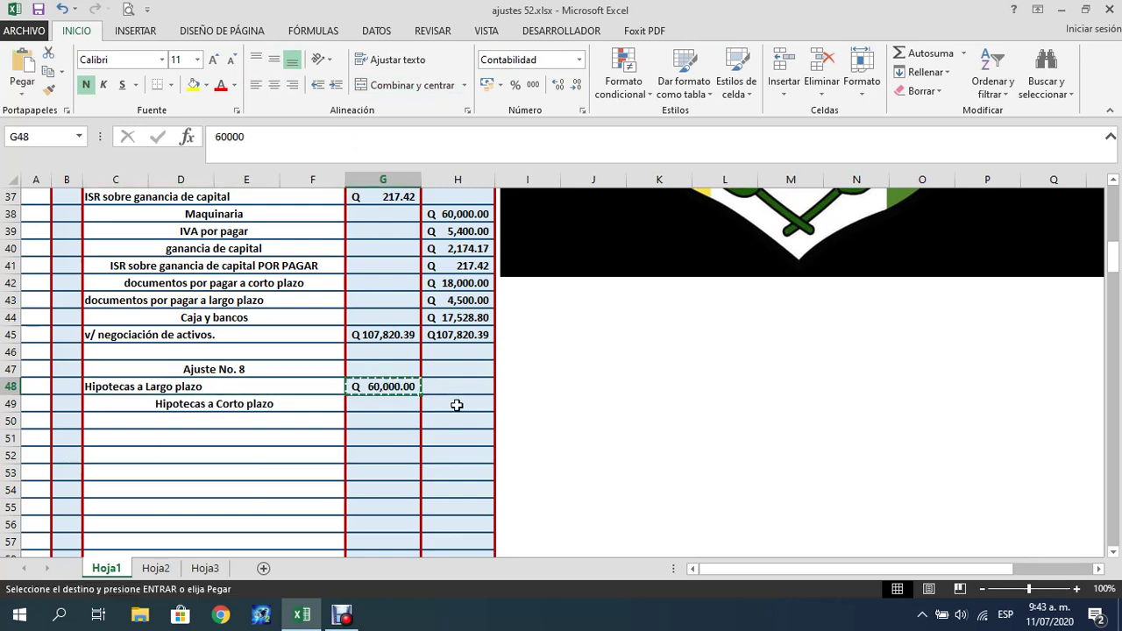
{"action": "left_click", "coordinate": [468, 407]}
{"action": "key", "text": "ctrl+v"}
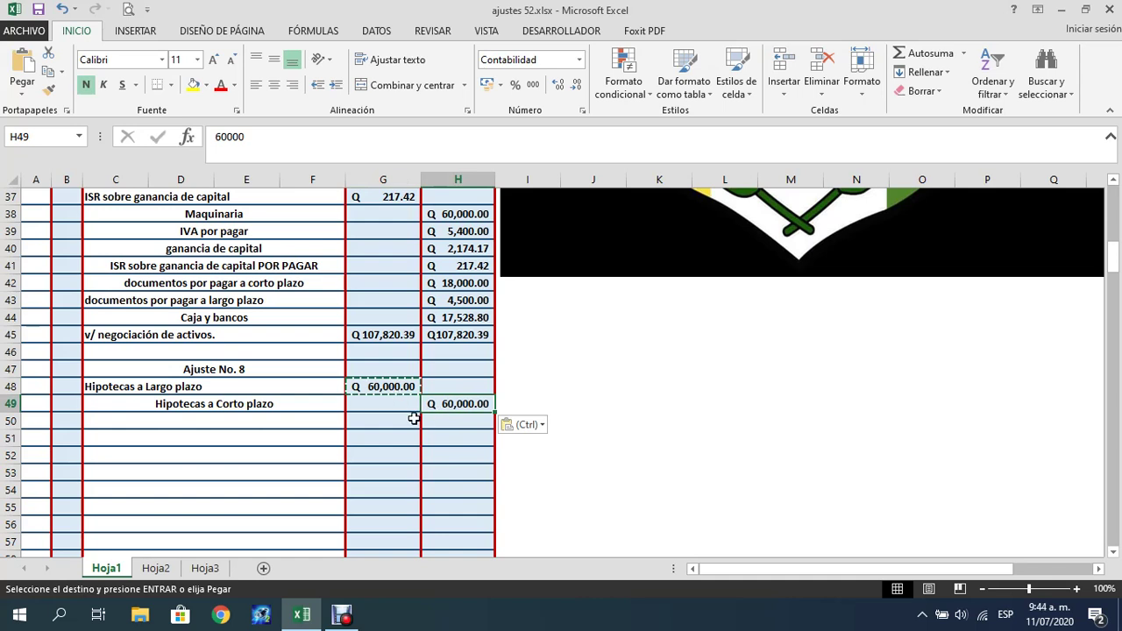
Fill the Ajuste No. 8 totals in row 50, pasting 60,000.00 in G50 and auto-summing the credit in H50
{"action": "left_click", "coordinate": [396, 419]}
{"action": "key", "text": "Return"}
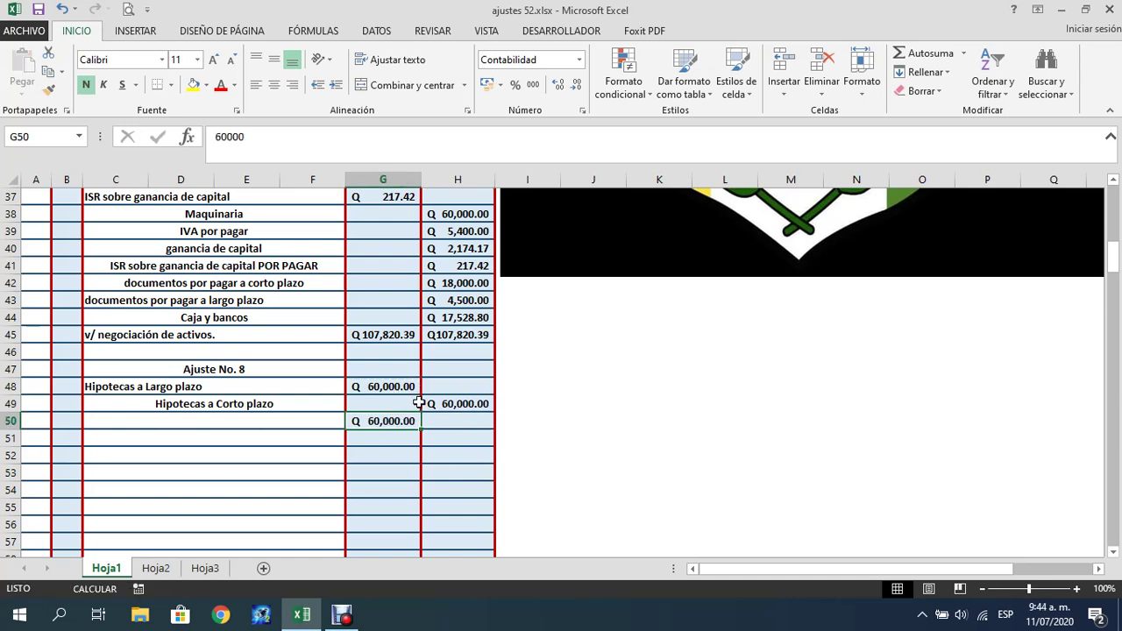
{"action": "left_click", "coordinate": [456, 405]}
{"action": "left_click_drag", "start_coordinate": [456, 405], "coordinate": [453, 418]}
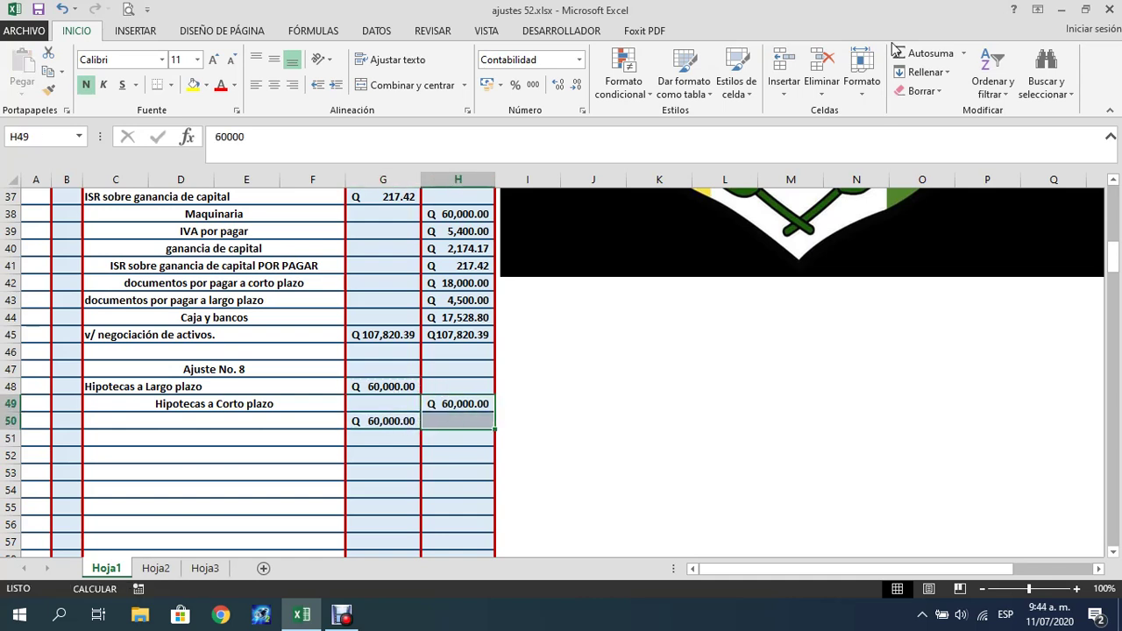
{"action": "left_click", "coordinate": [919, 53]}
{"action": "left_click", "coordinate": [188, 421]}
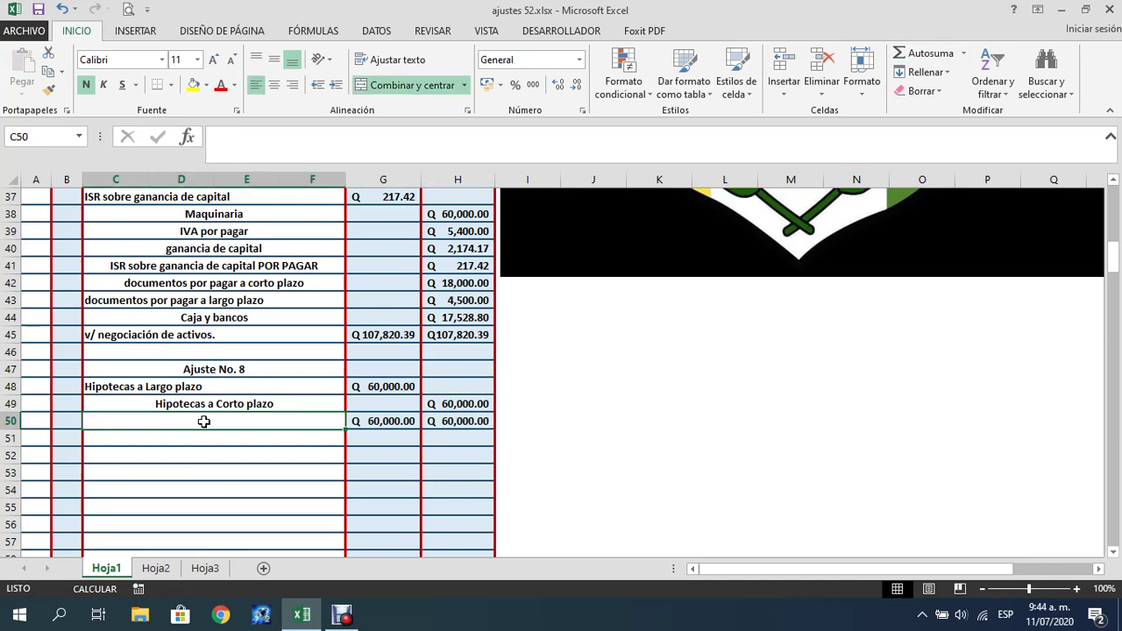
Enter the Ajuste No. 8 explanation "v/ creamos la cuenta hipoteca a corto plazo" in C50
{"action": "type", "text": "v"}
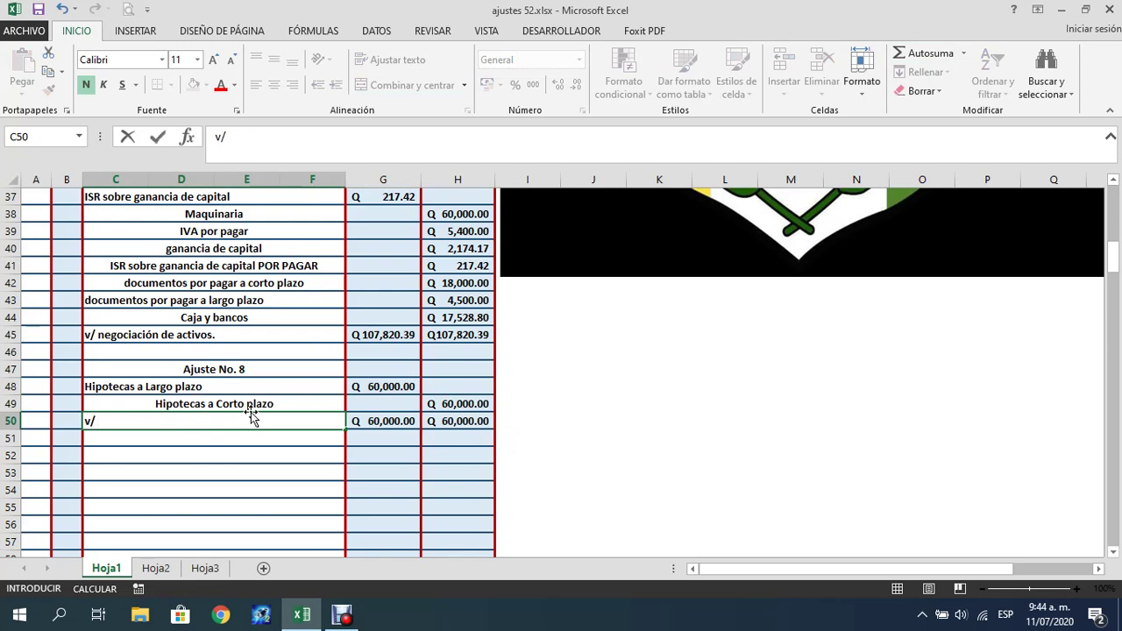
{"action": "type", "text": "/ creamos la"}
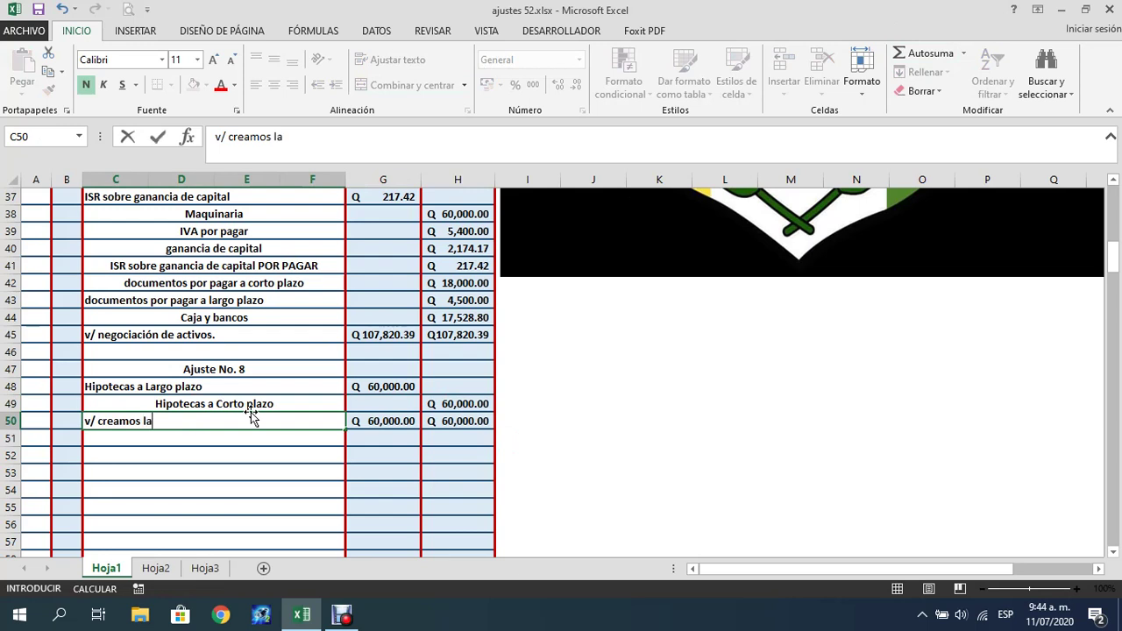
{"action": "type", "text": " cuenta hi"}
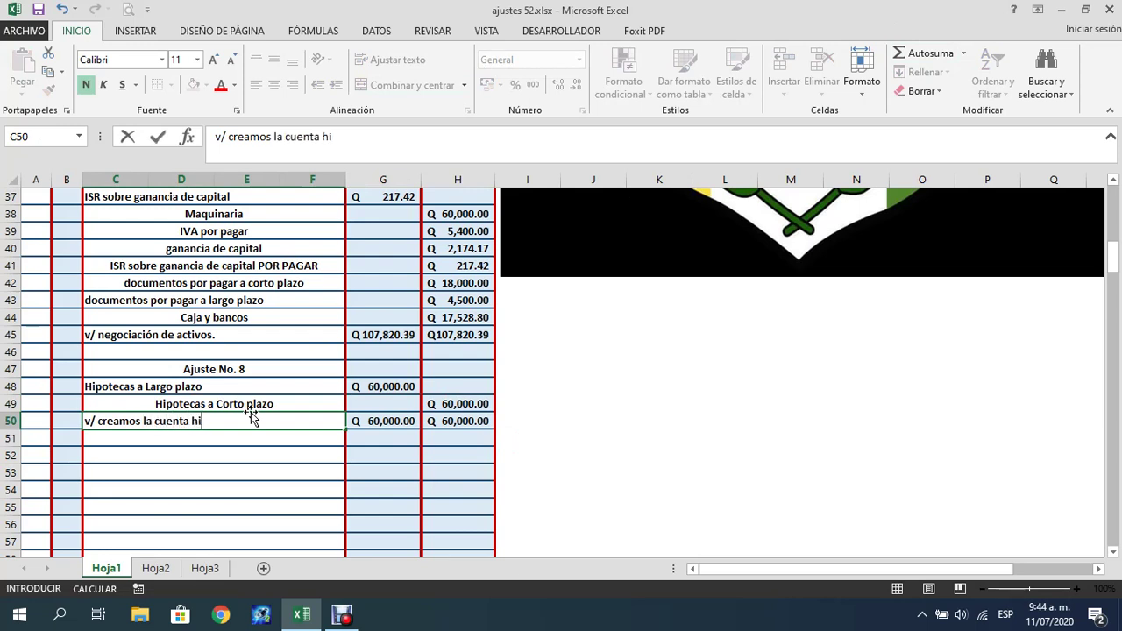
{"action": "type", "text": "poteca a corto plazo"}
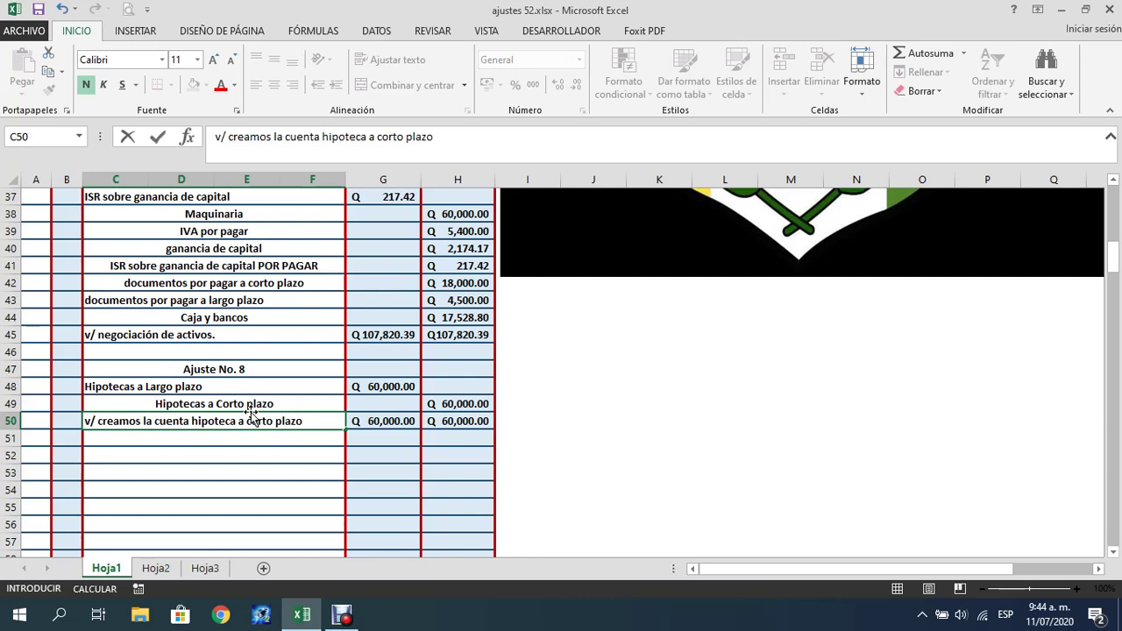
{"action": "key", "text": "Return"}
Enter the heading "Ajuste No. 9" in C52 and center it
{"action": "key", "text": "Return"}
{"action": "type", "text": "Ajus"}
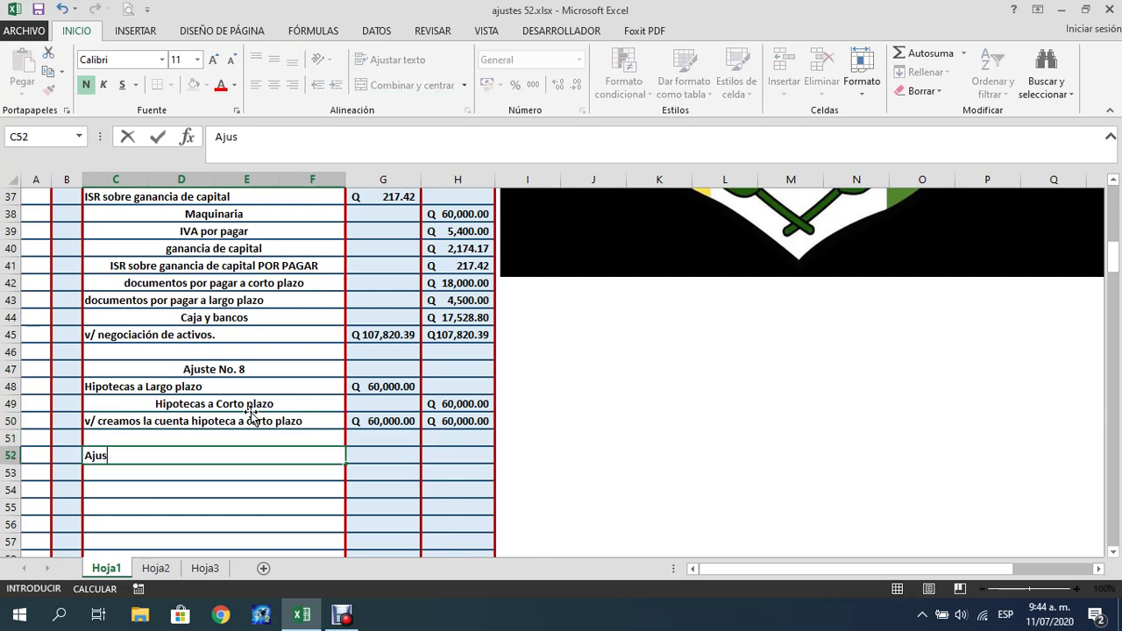
{"action": "type", "text": "te No. 9"}
{"action": "key", "text": "Return"}
{"action": "left_click", "coordinate": [248, 455]}
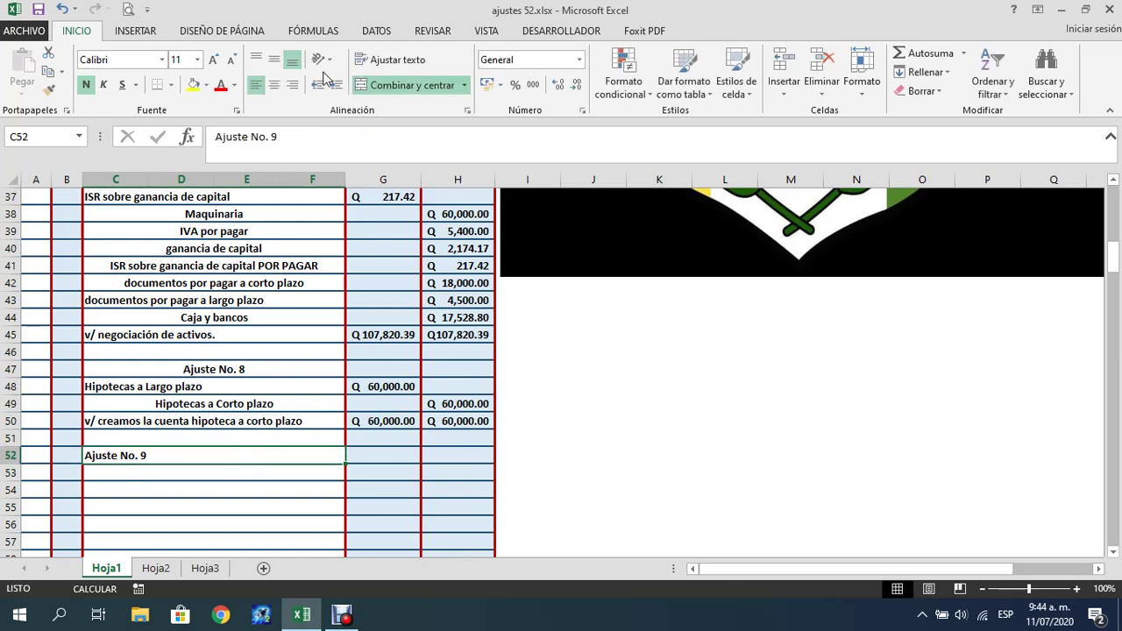
{"action": "left_click", "coordinate": [274, 85]}
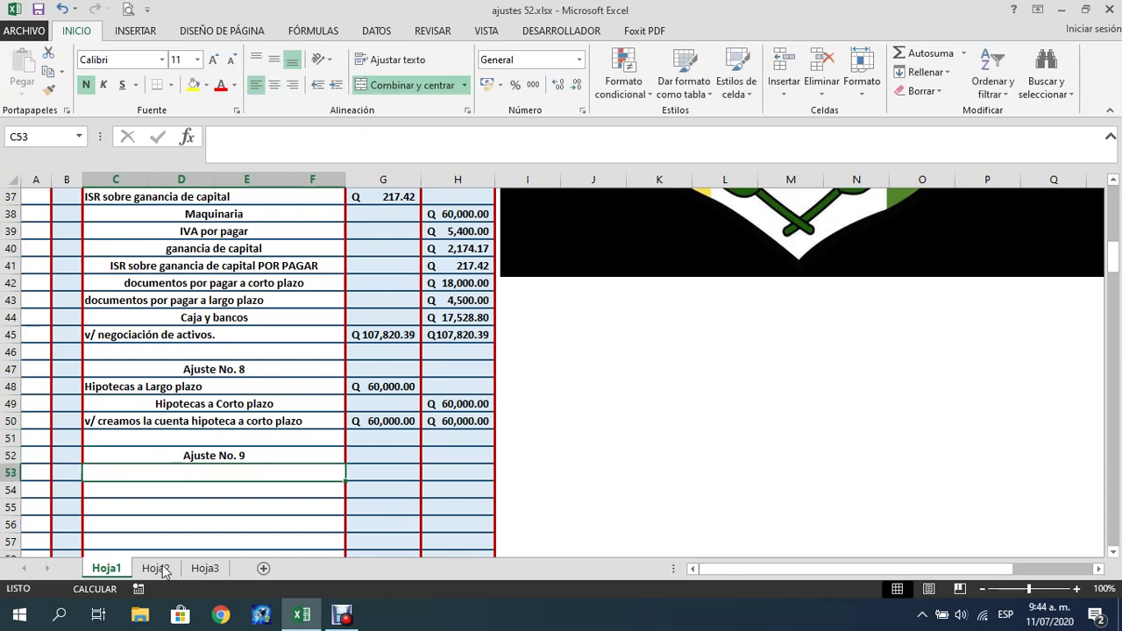
Examine the exercise 52 account list and the wording of adjustment 09 on the ISO in Hoja2
{"action": "left_click", "coordinate": [156, 568]}
{"action": "scroll", "coordinate": [343, 457], "scroll_direction": "down", "scroll_amount": 5}
{"action": "scroll", "coordinate": [344, 457], "scroll_direction": "down", "scroll_amount": 1}
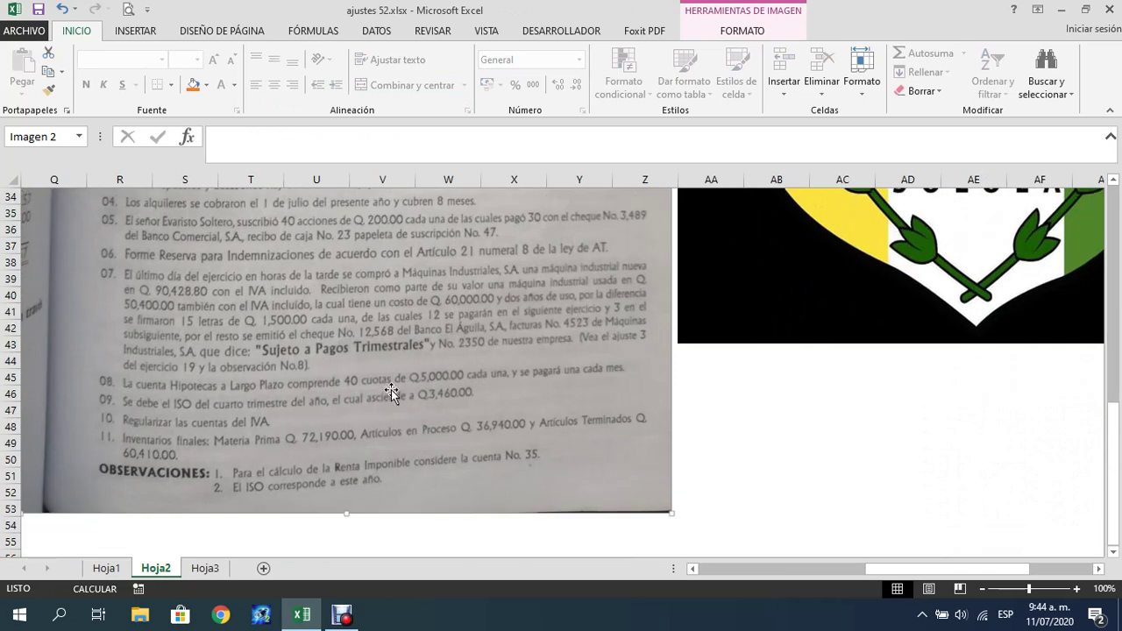
{"action": "scroll", "coordinate": [298, 344], "scroll_direction": "up", "scroll_amount": 10}
{"action": "scroll", "coordinate": [298, 344], "scroll_direction": "up", "scroll_amount": 1}
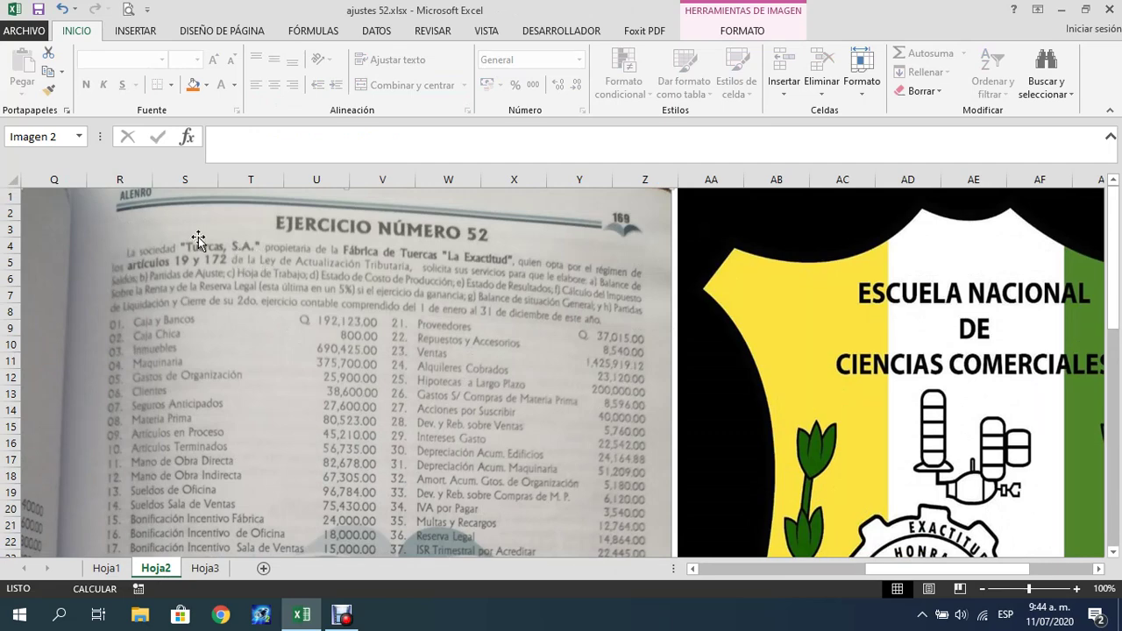
{"action": "scroll", "coordinate": [238, 360], "scroll_direction": "down", "scroll_amount": 8}
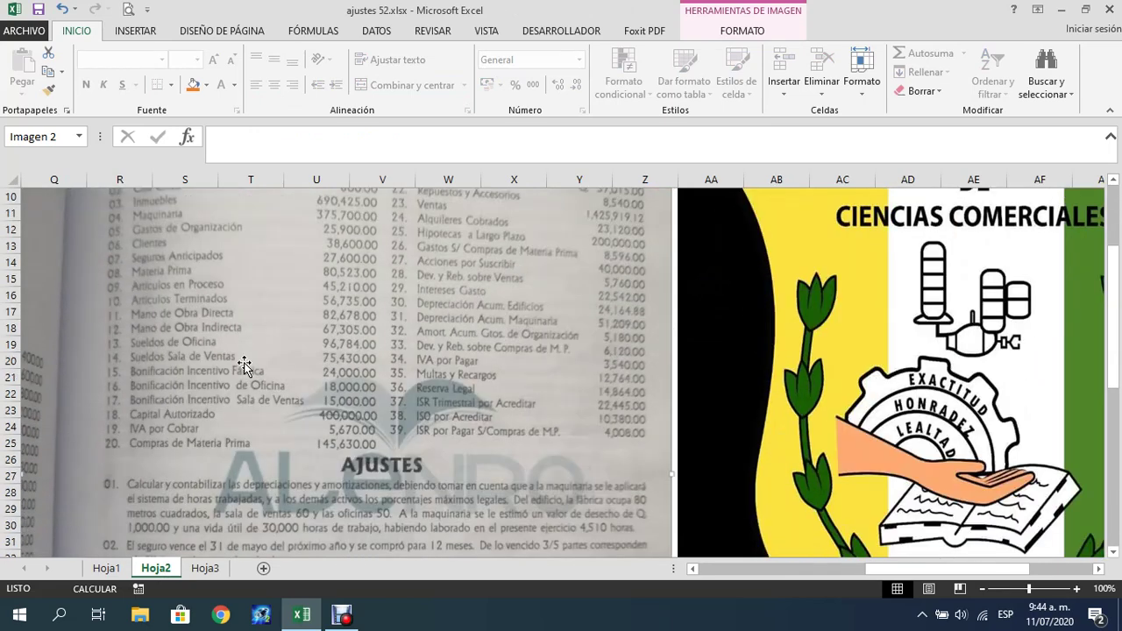
{"action": "scroll", "coordinate": [228, 289], "scroll_direction": "up", "scroll_amount": 8}
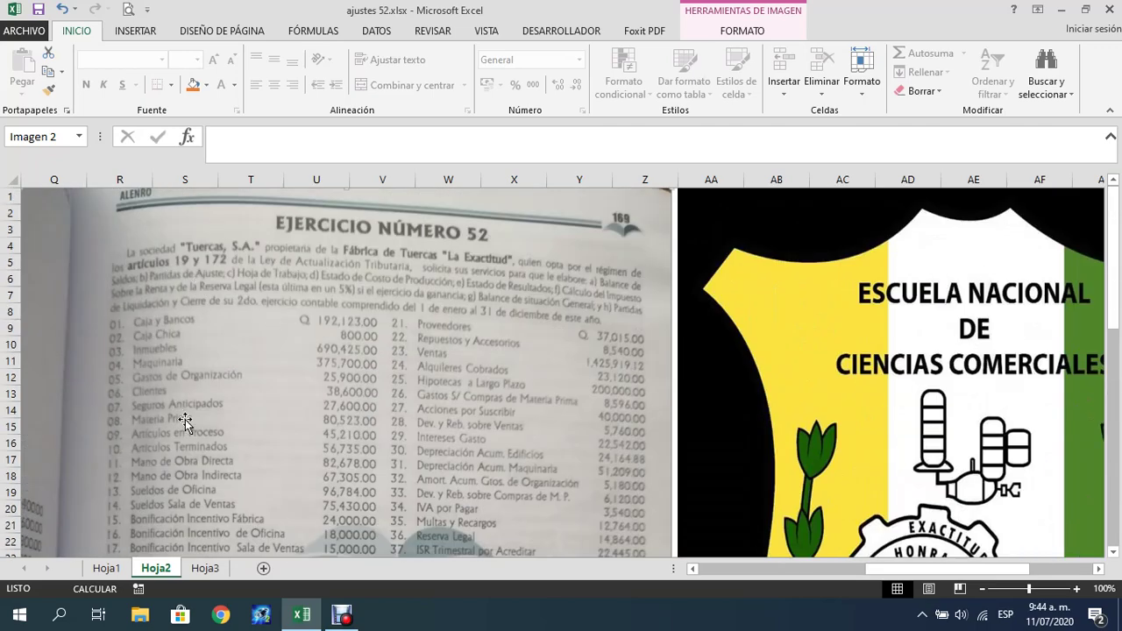
{"action": "scroll", "coordinate": [189, 425], "scroll_direction": "down", "scroll_amount": 3}
{"action": "scroll", "coordinate": [194, 425], "scroll_direction": "up", "scroll_amount": 3}
{"action": "scroll", "coordinate": [225, 428], "scroll_direction": "down", "scroll_amount": 2}
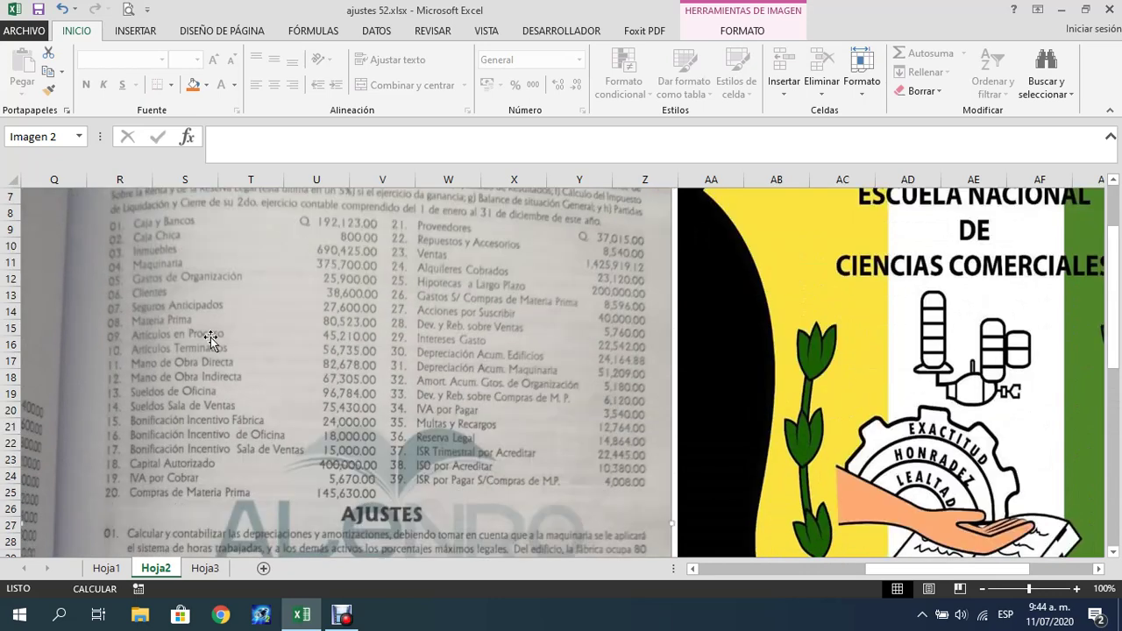
{"action": "scroll", "coordinate": [219, 351], "scroll_direction": "down", "scroll_amount": 9}
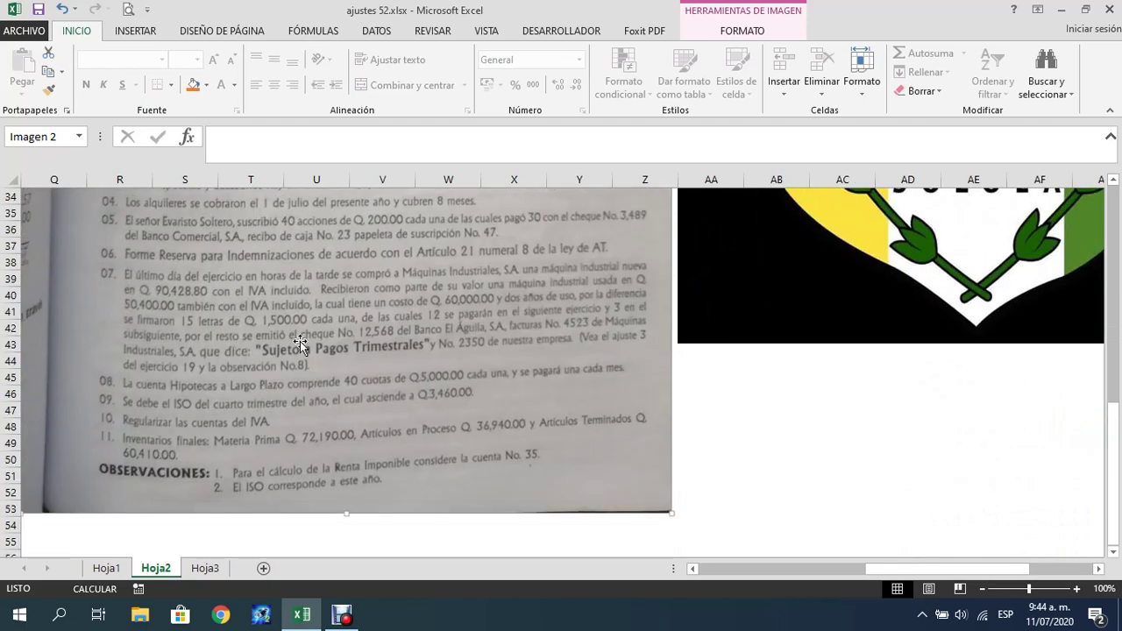
{"action": "scroll", "coordinate": [298, 351], "scroll_direction": "up", "scroll_amount": 7}
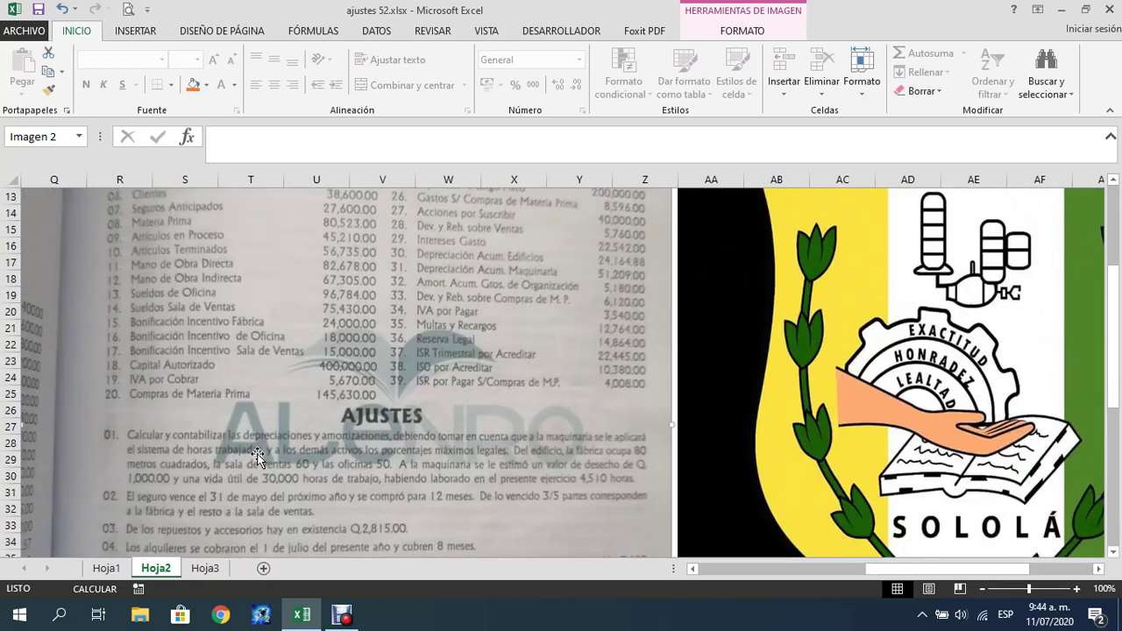
{"action": "scroll", "coordinate": [263, 456], "scroll_direction": "down", "scroll_amount": 7}
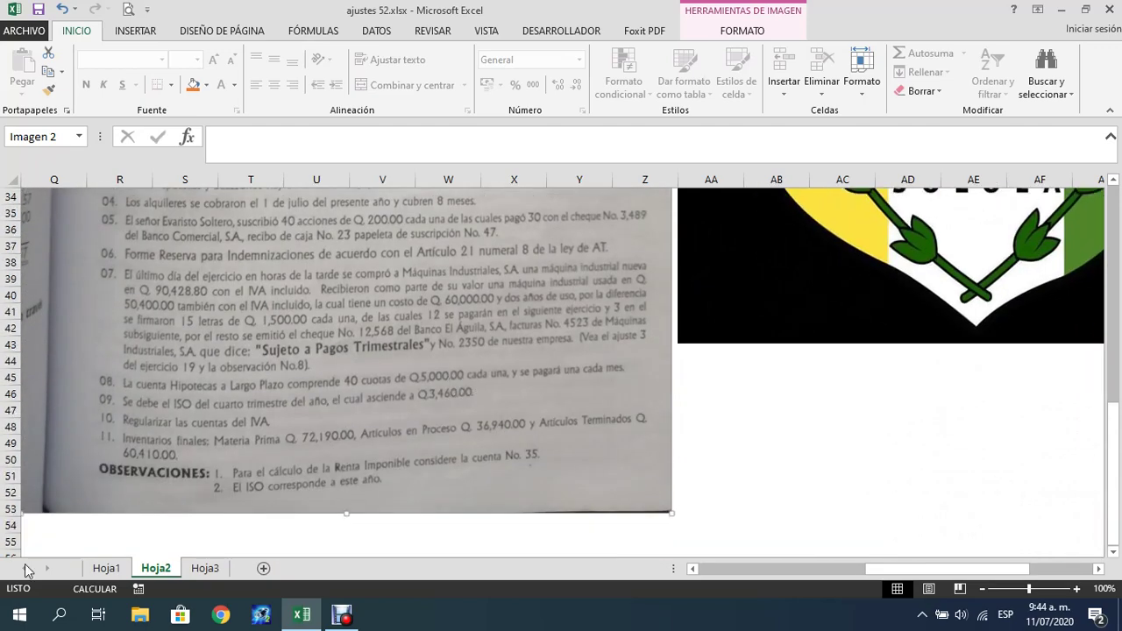
Enter "ISO POR ACREDITAR" in C53 of Hoja1 as the debit account of Ajuste No. 9
{"action": "left_click", "coordinate": [106, 568]}
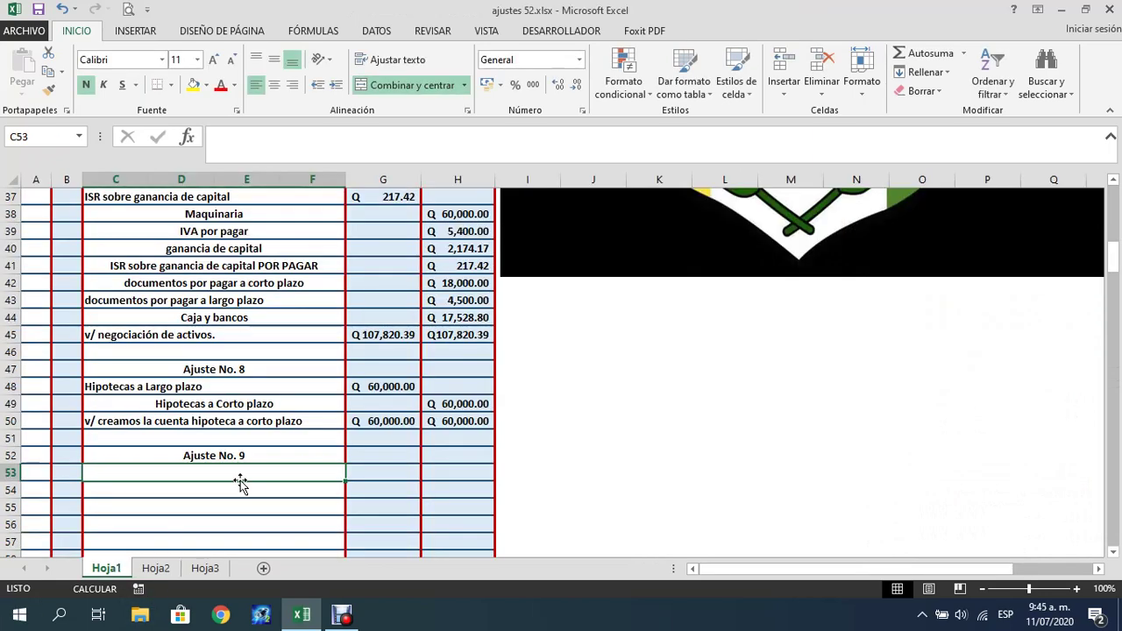
{"action": "type", "text": "I"}
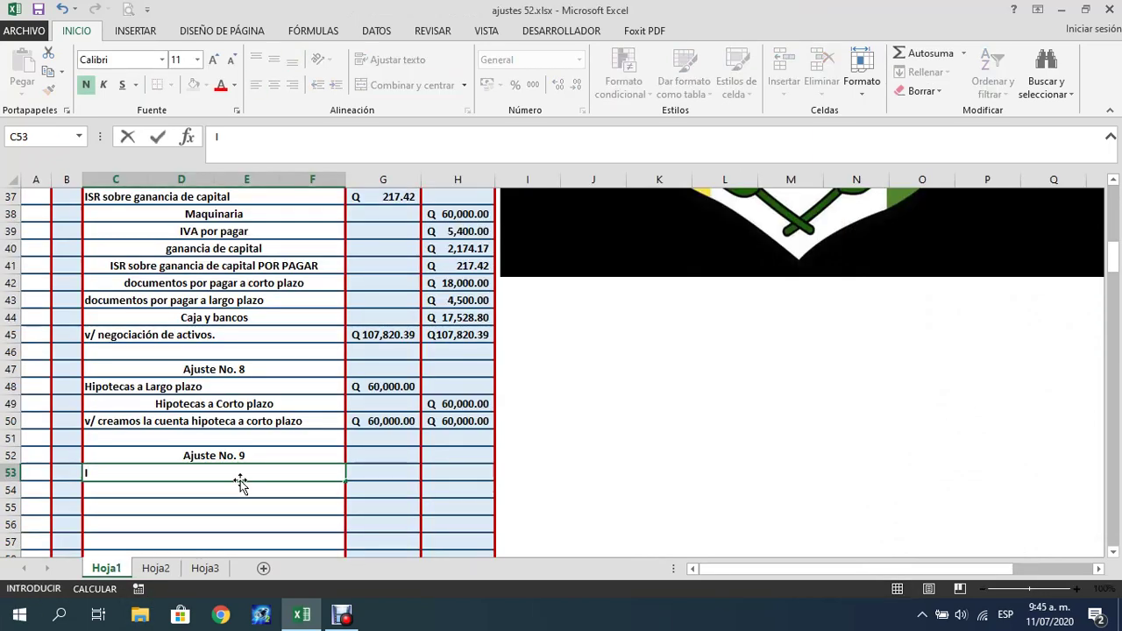
{"action": "type", "text": "SO POR AREDITAS"}
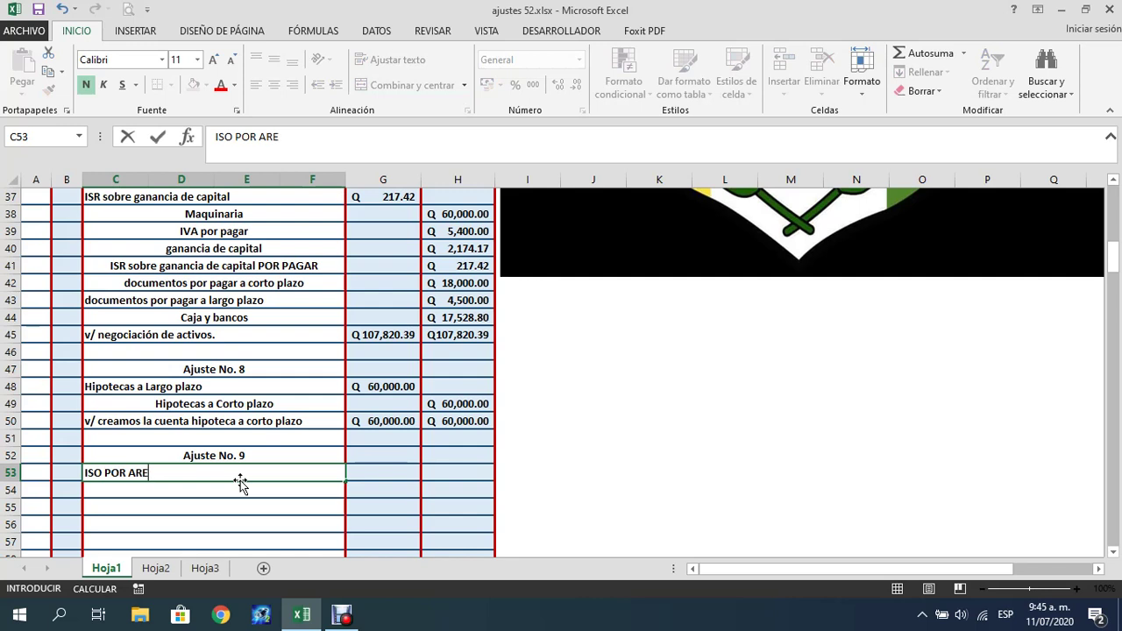
{"action": "key", "text": "BackSpace"}
{"action": "key", "text": "BackSpace"}
{"action": "key", "text": "BackSpace"}
{"action": "key", "text": "BackSpace"}
{"action": "key", "text": "BackSpace"}
{"action": "key", "text": "BackSpace"}
{"action": "key", "text": "BackSpace"}
{"action": "type", "text": "CREDITS"}
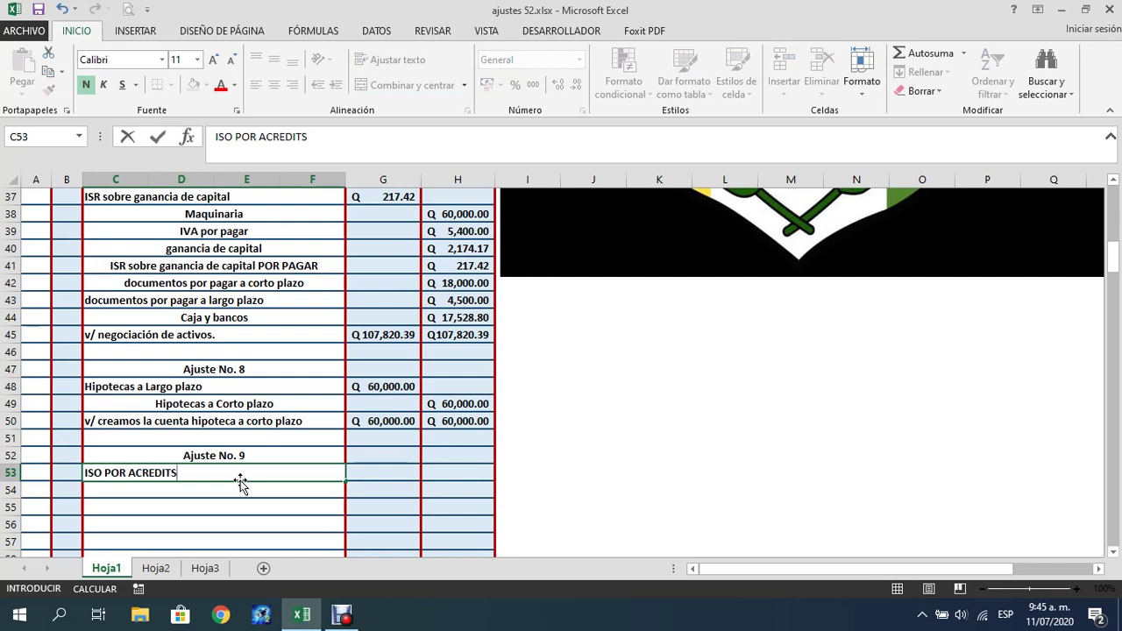
{"action": "key", "text": "BackSpace"}
{"action": "type", "text": "AR"}
{"action": "key", "text": "Return"}
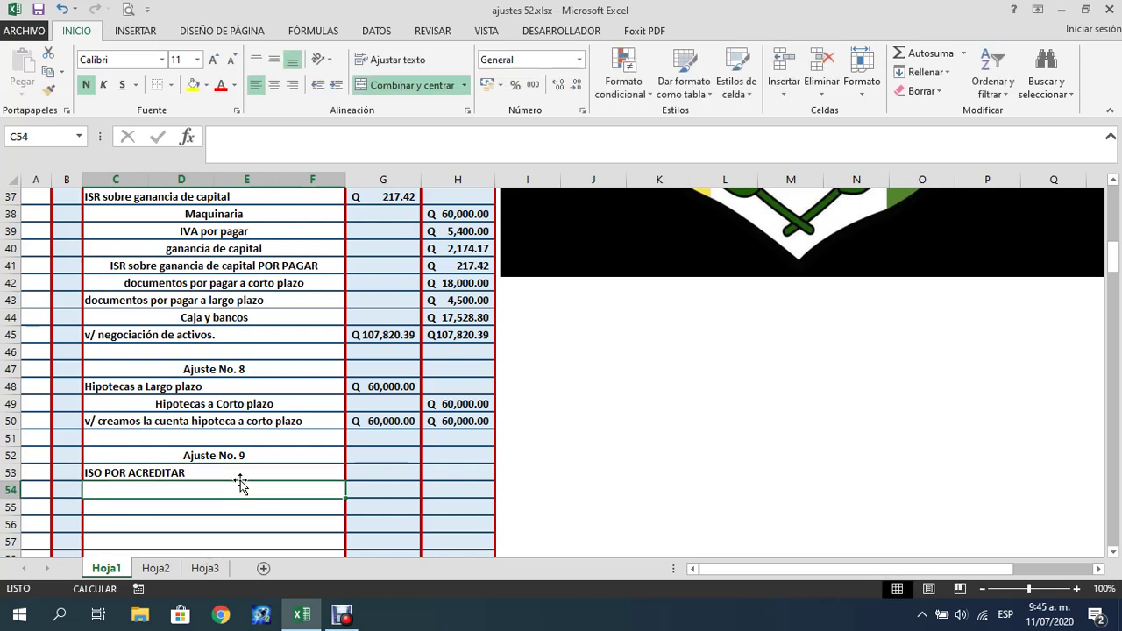
Enter "ISO POR PAGAR" in C54 as the credit account and center it
{"action": "type", "text": "ISO POR PAGAR"}
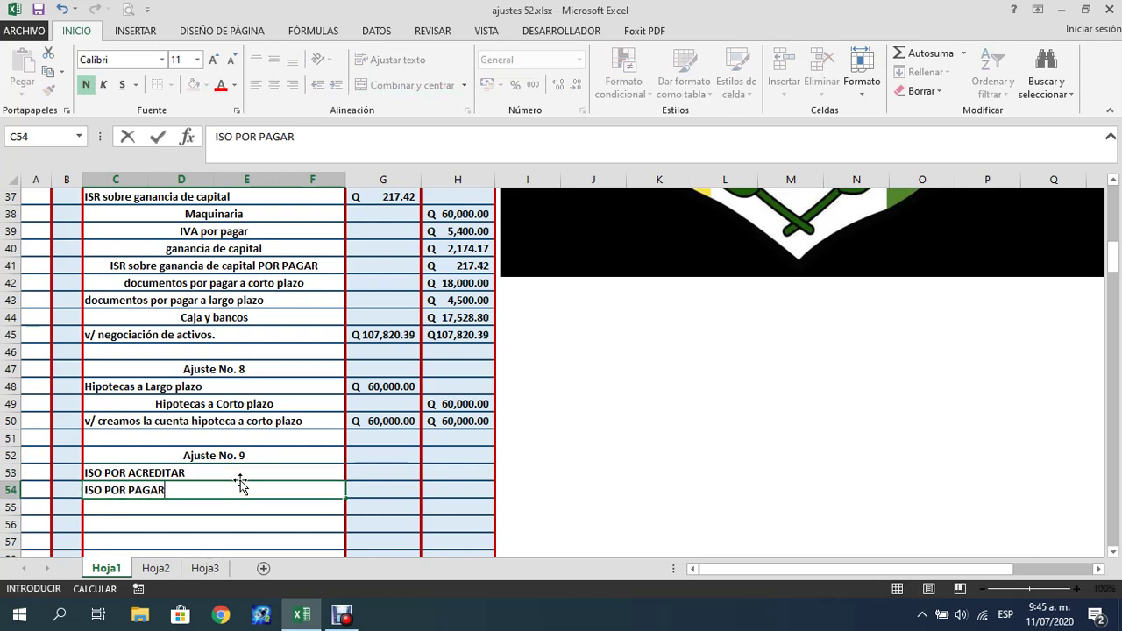
{"action": "key", "text": "Return"}
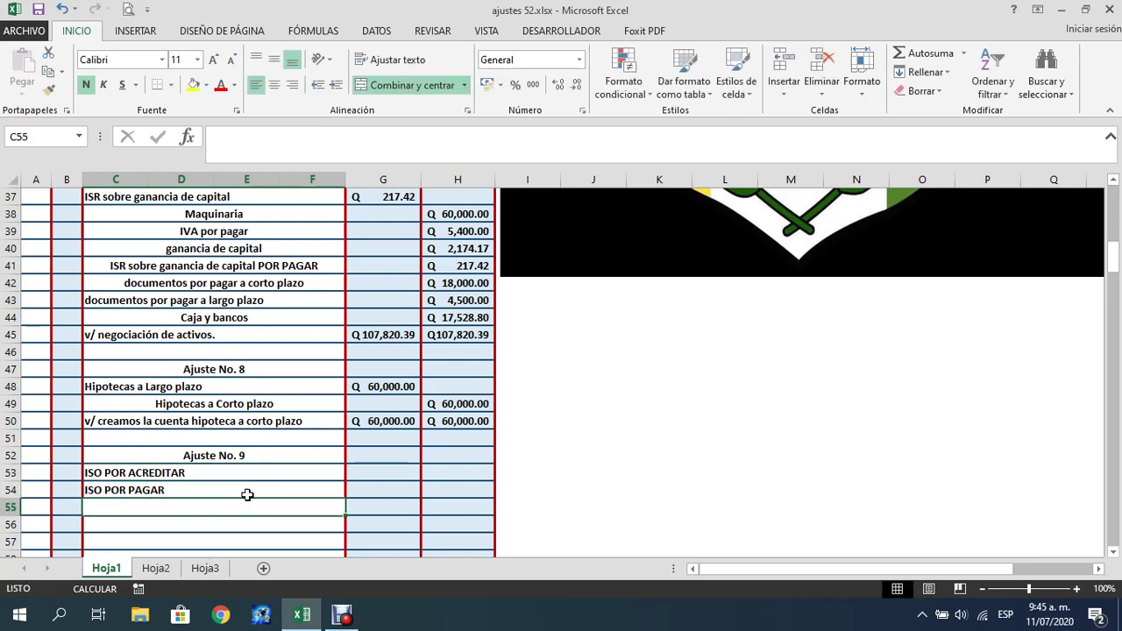
{"action": "key", "text": "Up"}
{"action": "left_click", "coordinate": [275, 85]}
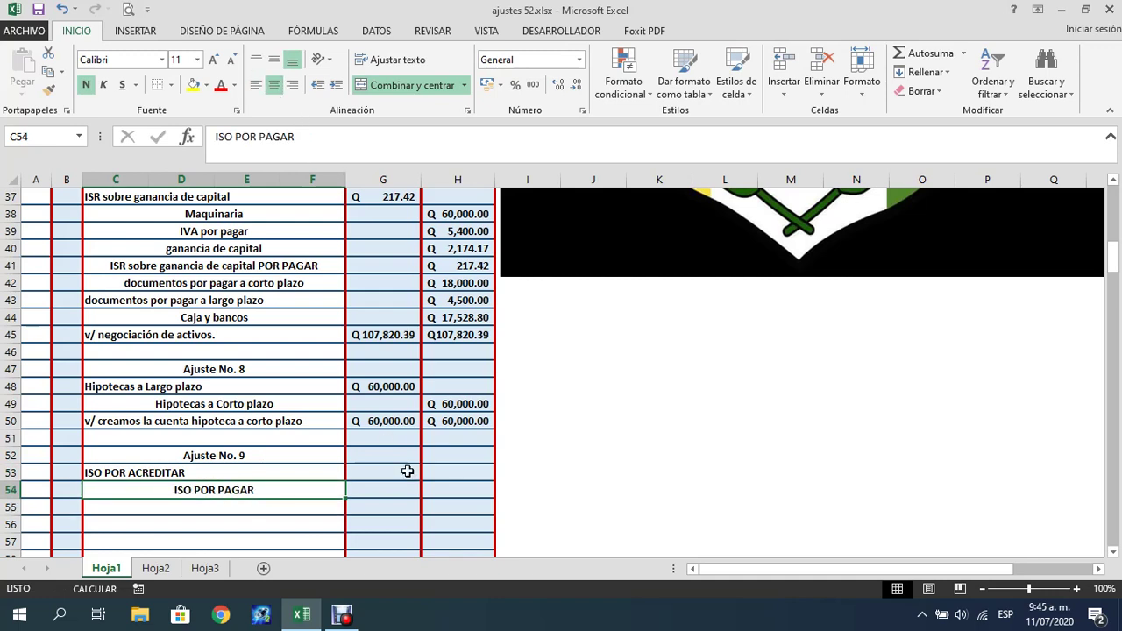
Check the fourth-quarter ISO amount in Hoja2 and enter 3460 as the ISO POR ACREDITAR debit in G53 of Hoja1
{"action": "left_click", "coordinate": [401, 468]}
{"action": "left_click", "coordinate": [155, 568]}
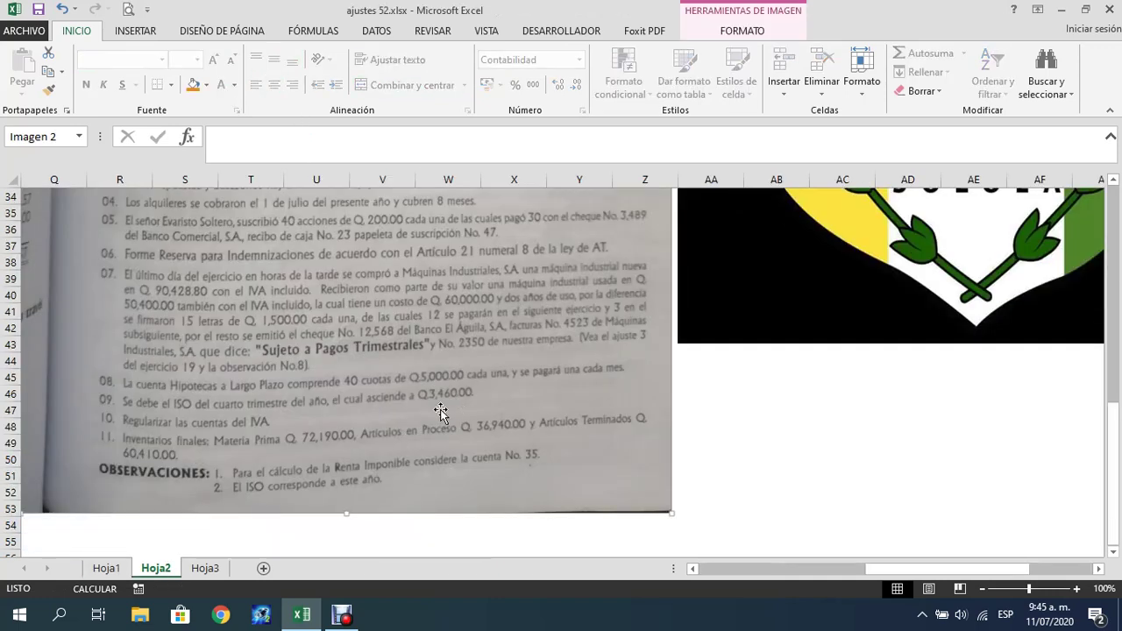
{"action": "left_click", "coordinate": [205, 568]}
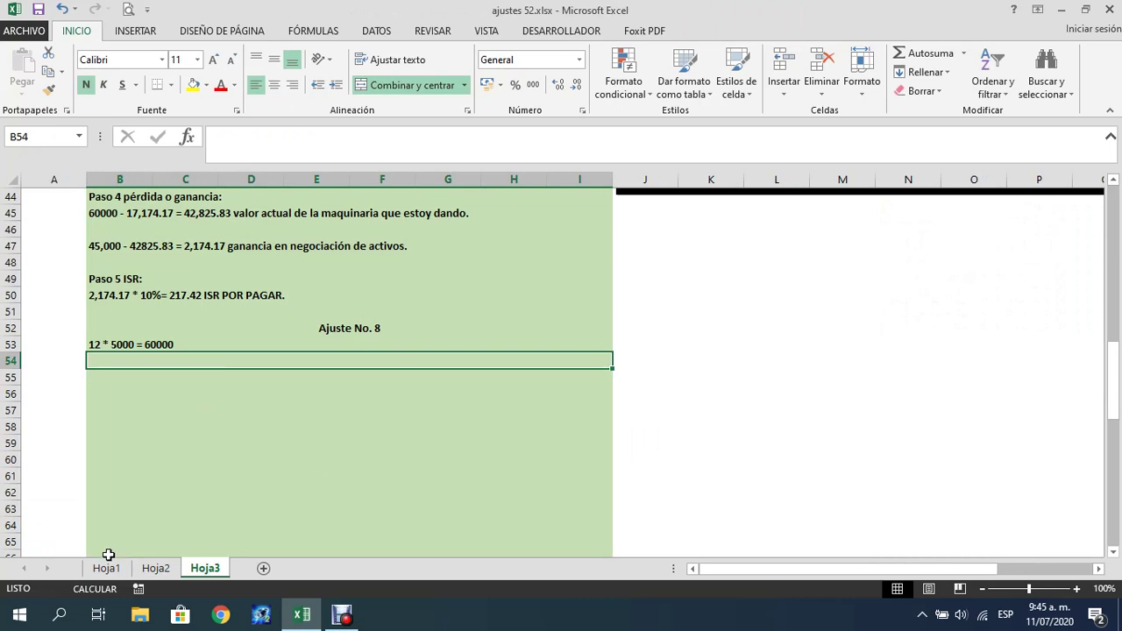
{"action": "left_click", "coordinate": [106, 569]}
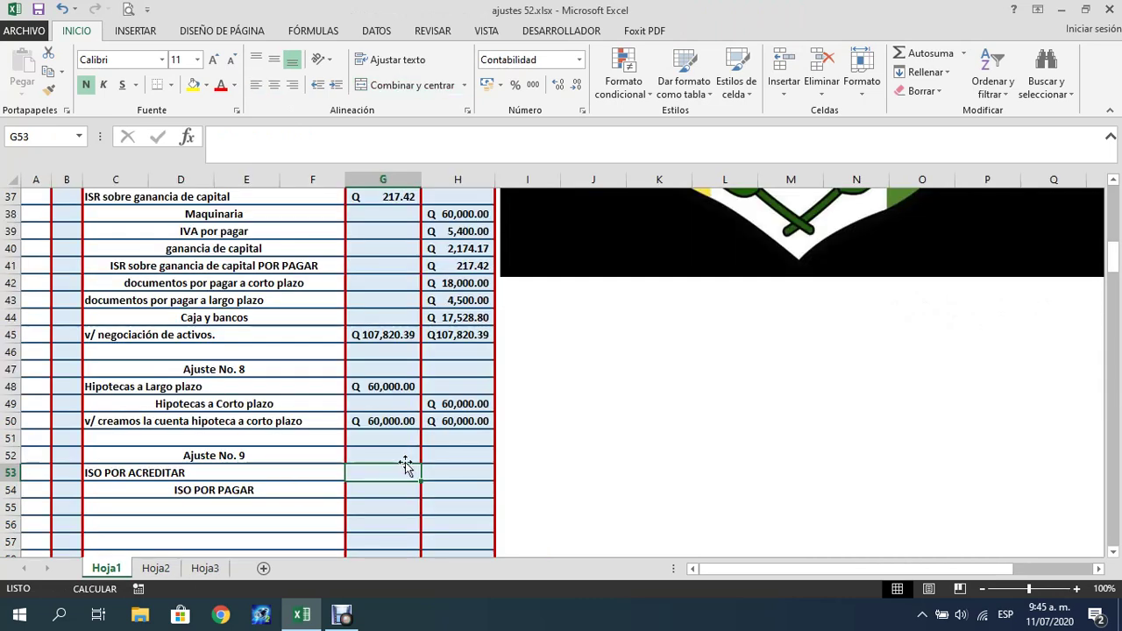
{"action": "type", "text": "3460"}
{"action": "key", "text": "Return"}
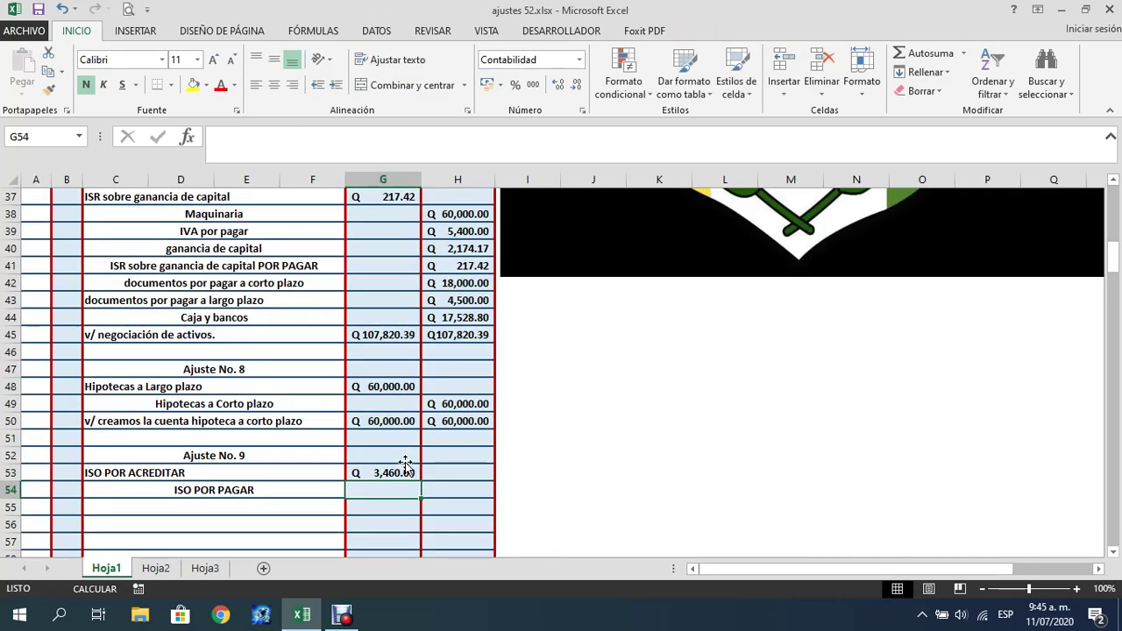
Enter 3460 as the ISO POR PAGAR credit in H54
{"action": "left_click", "coordinate": [441, 489]}
{"action": "type", "text": "3,4"}
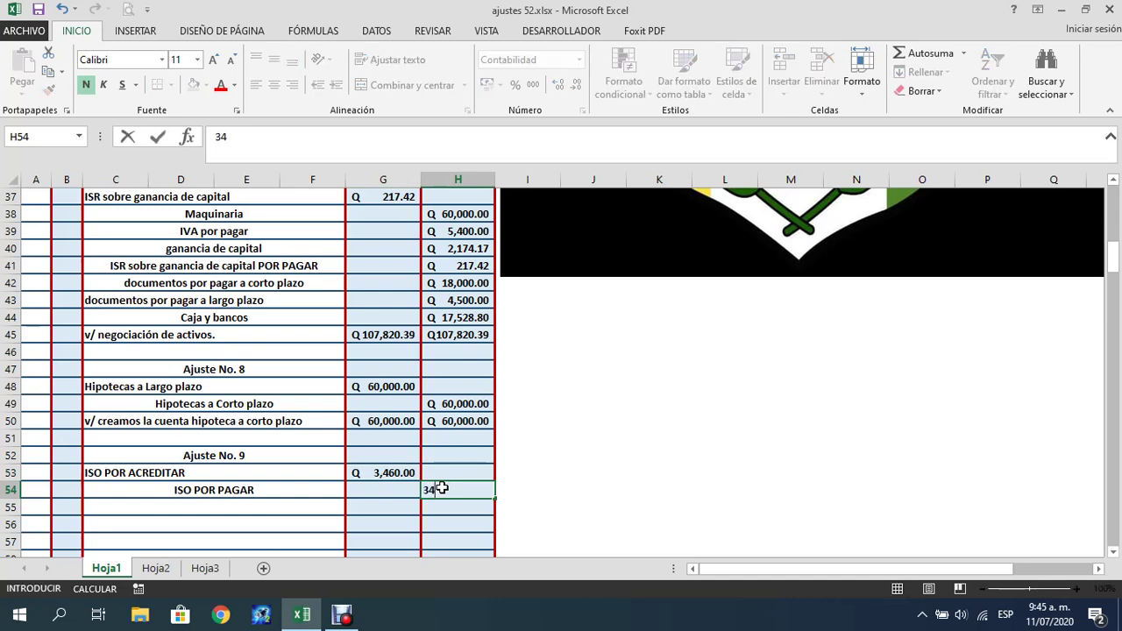
{"action": "type", "text": "60"}
{"action": "key", "text": "Return"}
Auto-sum the Ajuste No. 9 debit and credit columns into G55 and H55
{"action": "left_click_drag", "start_coordinate": [368, 467], "coordinate": [368, 507]}
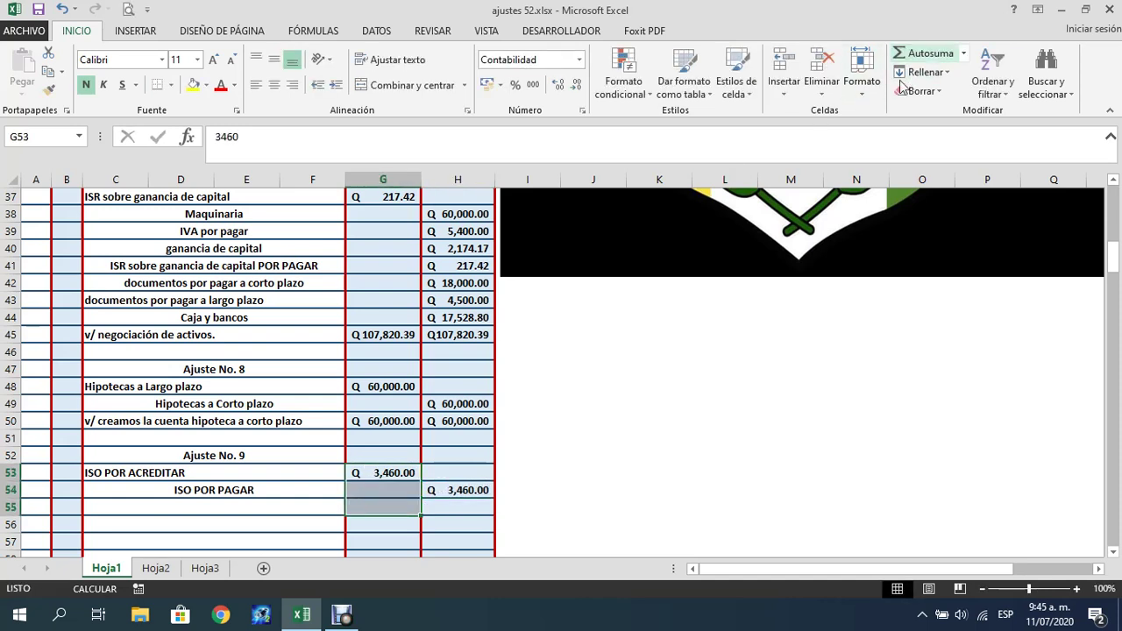
{"action": "left_click", "coordinate": [920, 61]}
{"action": "left_click_drag", "start_coordinate": [449, 491], "coordinate": [448, 511]}
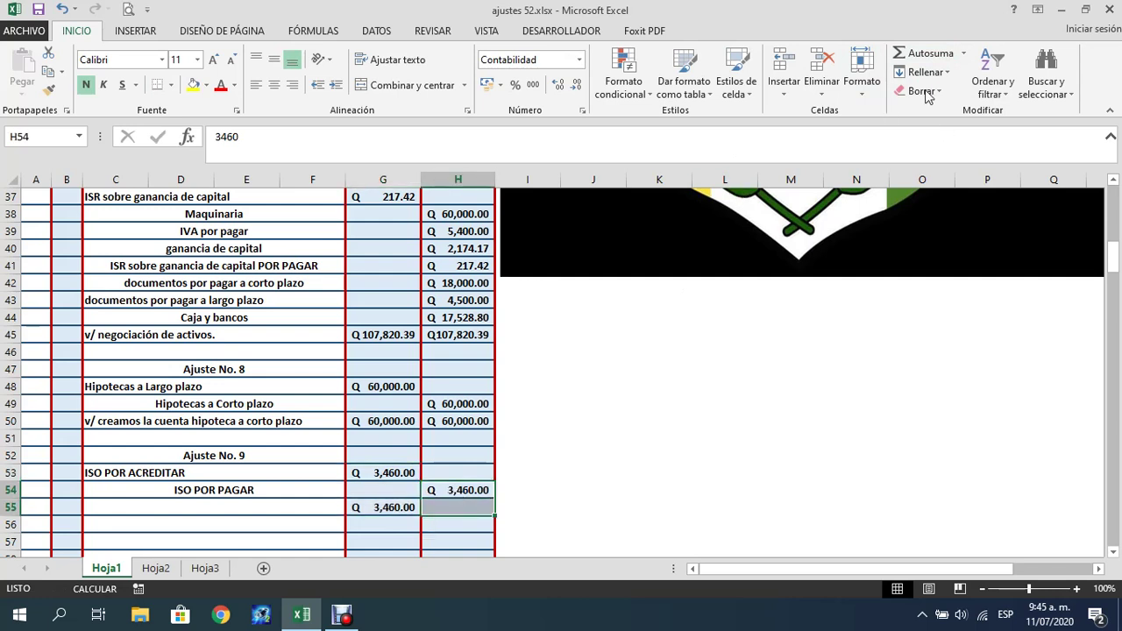
{"action": "left_click", "coordinate": [921, 54]}
Enter the Ajuste No. 9 explanation "V/ registro del ISO por pagar" in C55
{"action": "left_click", "coordinate": [160, 509]}
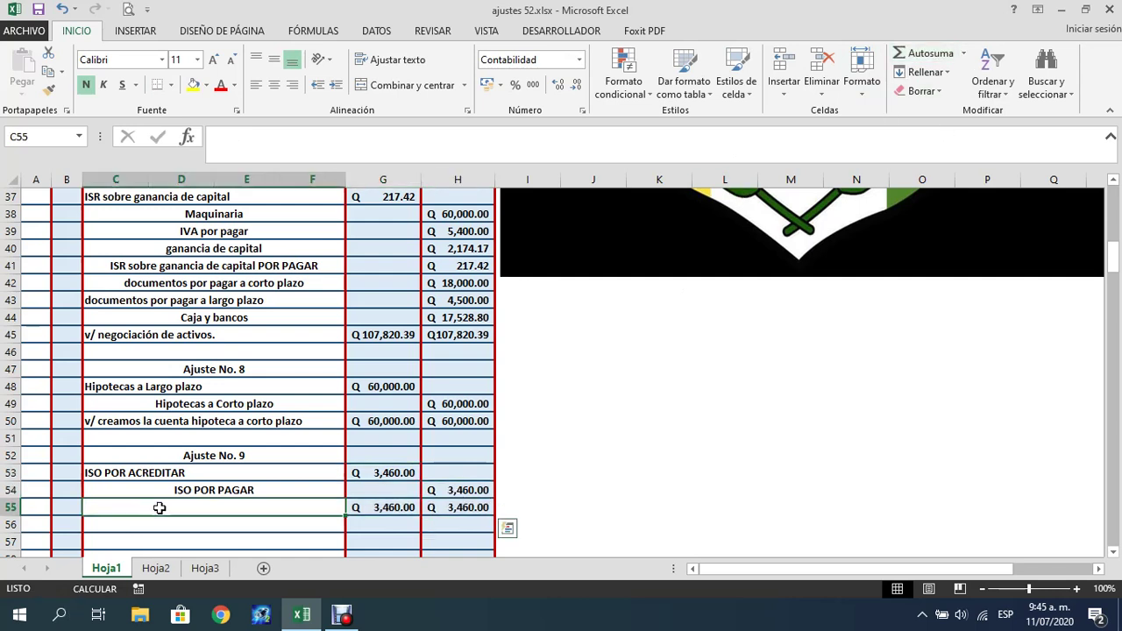
{"action": "type", "text": "V"}
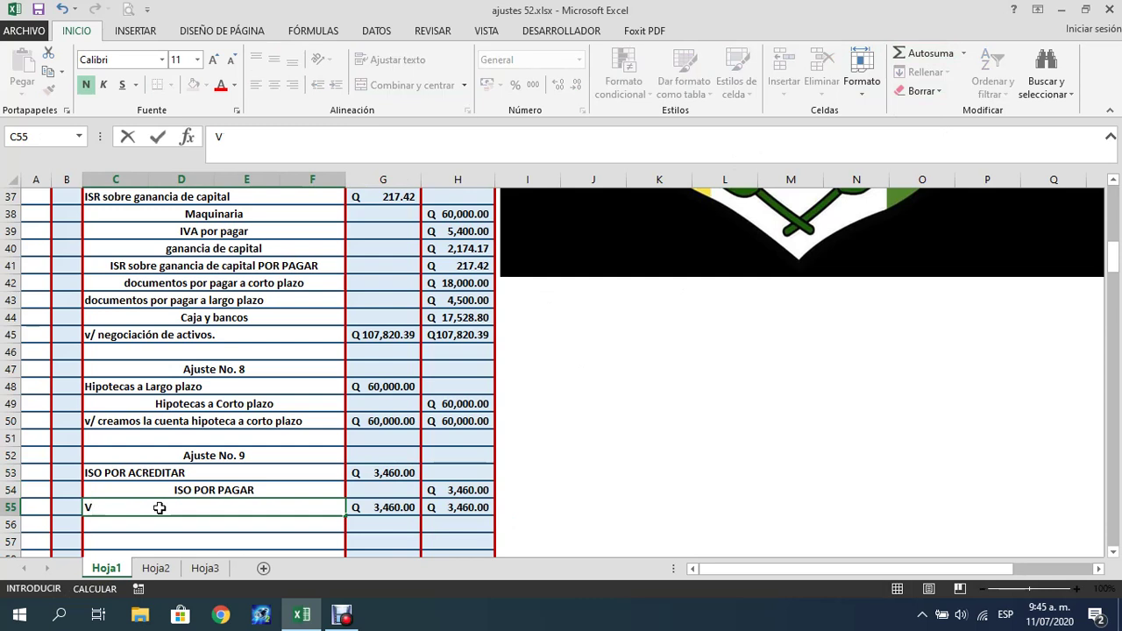
{"action": "type", "text": "/ regsistro del"}
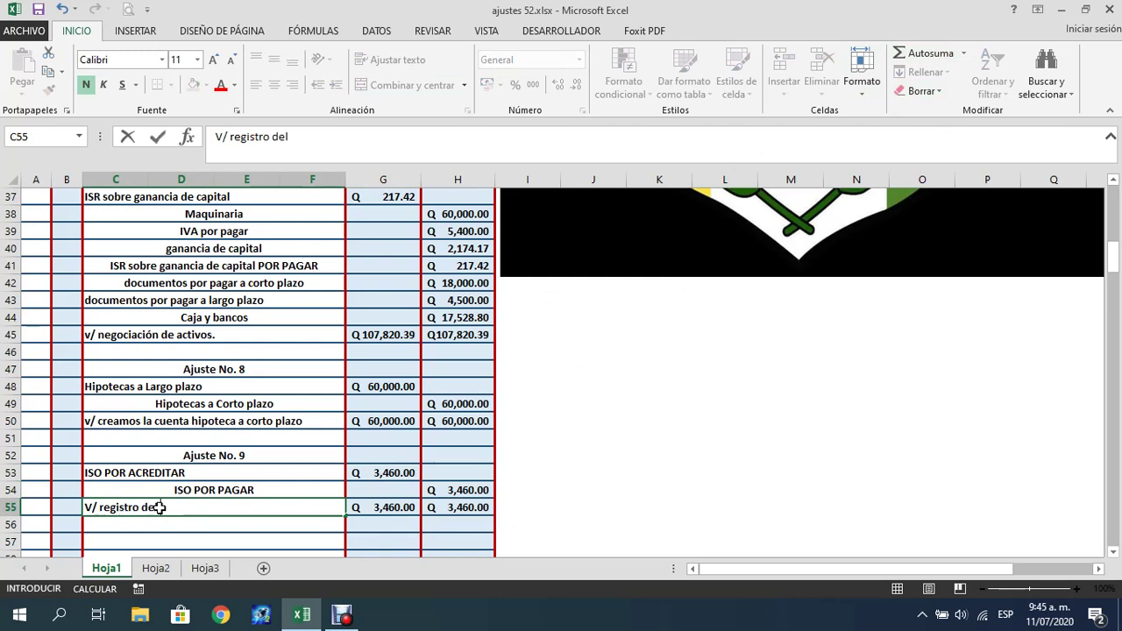
{"action": "type", "text": " ISO por pag"}
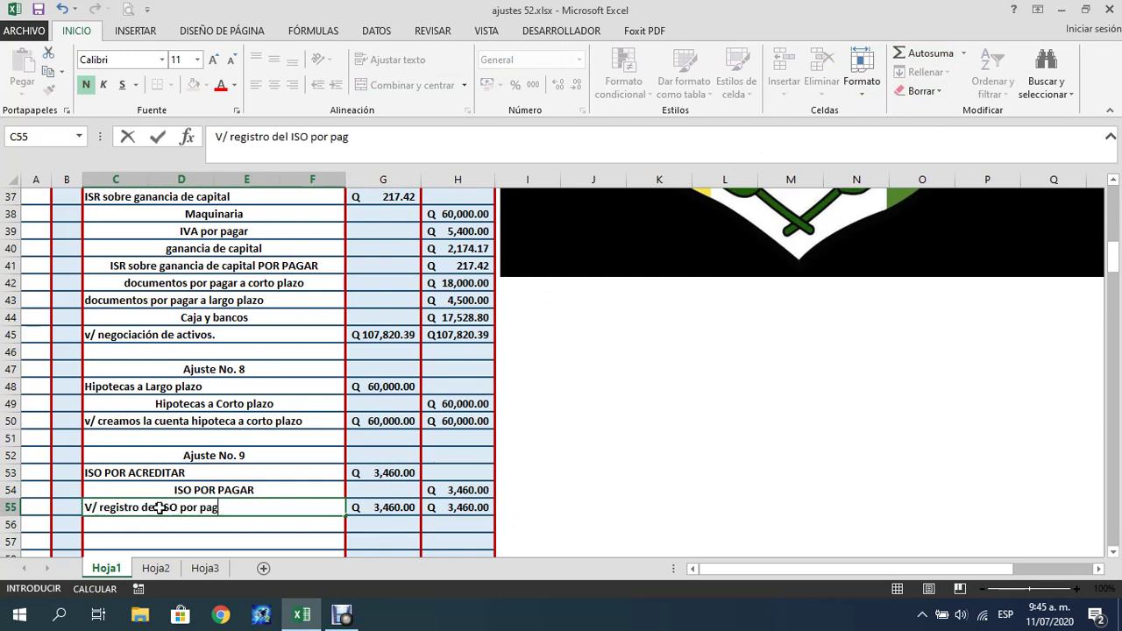
{"action": "type", "text": "ar"}
{"action": "key", "text": "Return"}
{"action": "key", "text": "Return"}
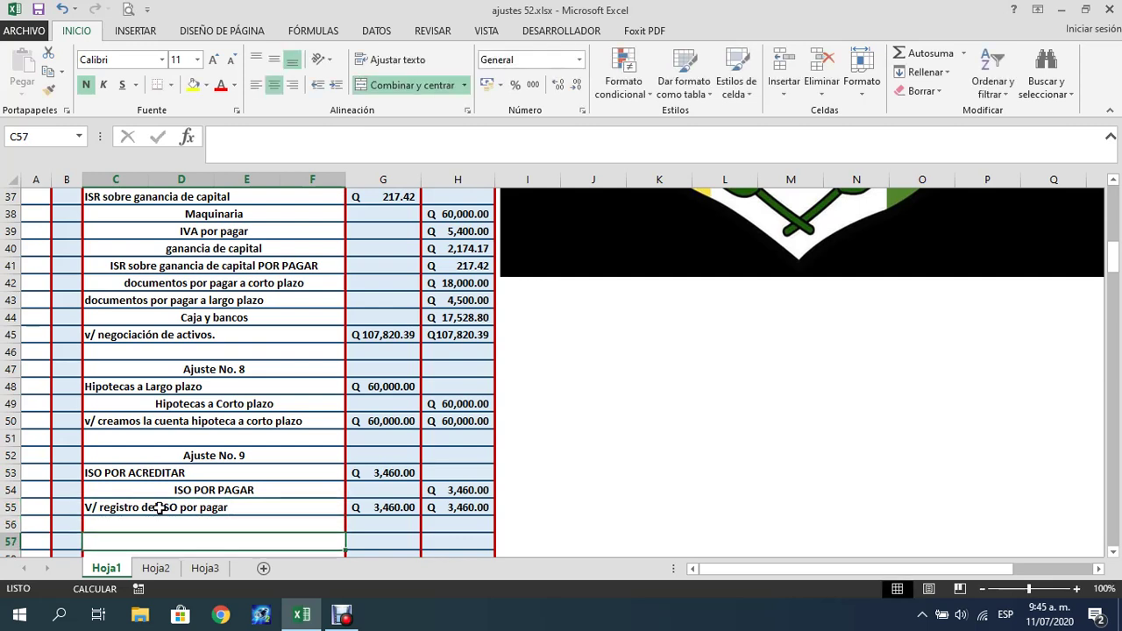
Enter the heading "Ajuste No. 10" in C57 of the journal in Hoja1
{"action": "type", "text": "Ajust"}
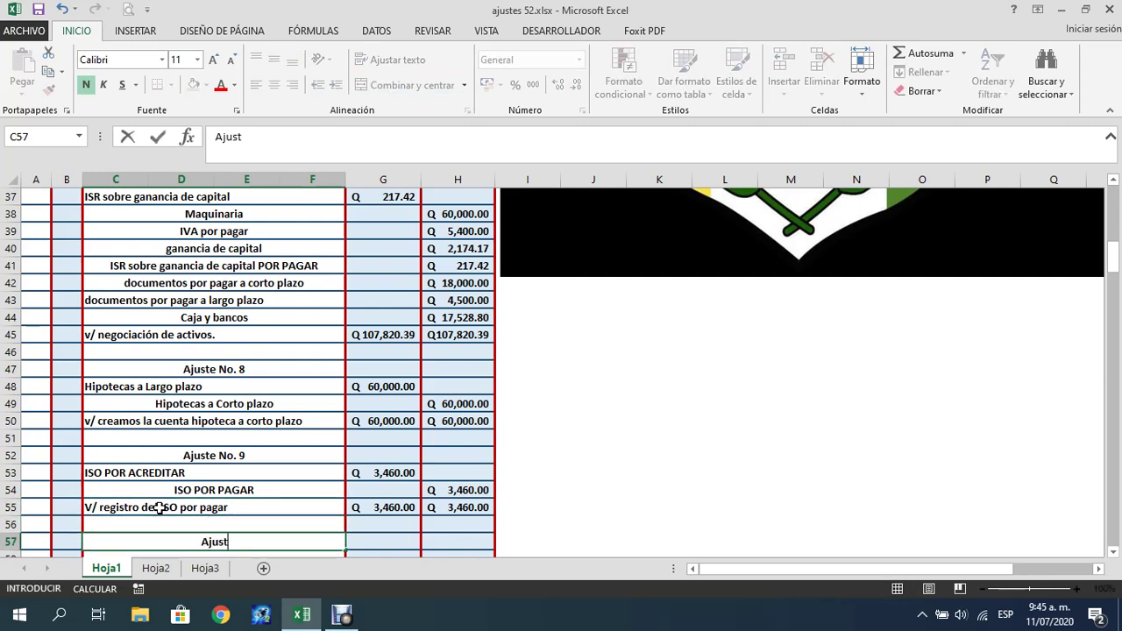
{"action": "type", "text": "e No. 10"}
{"action": "key", "text": "Return"}
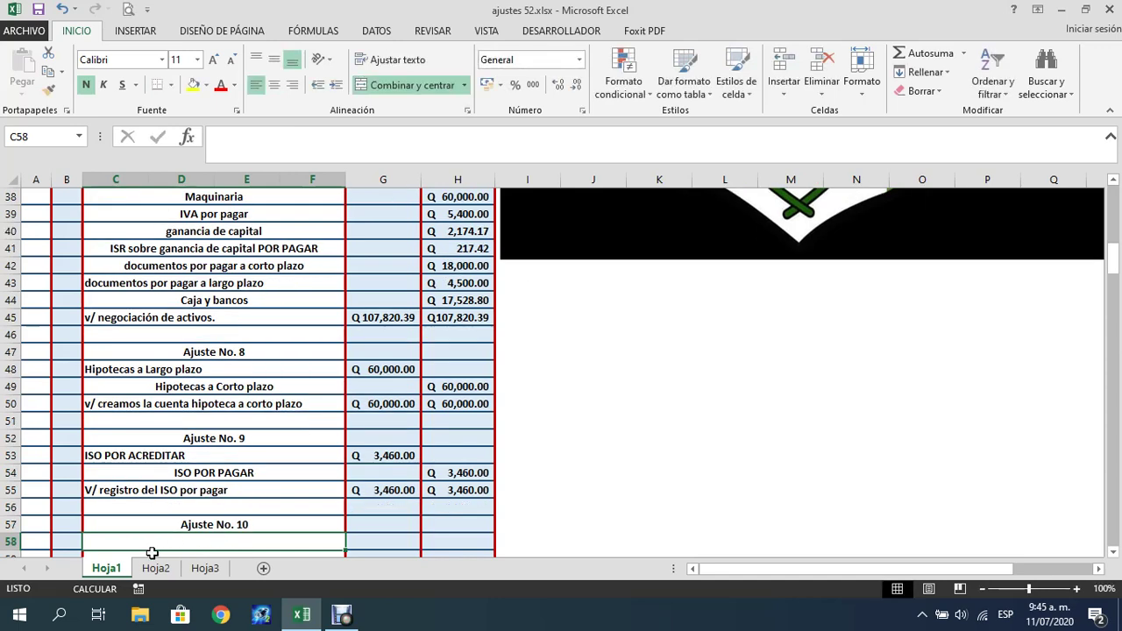
Check adjustment 10 in Hoja2 and add a centred "Ajuste No. 10" heading in B55 of Hoja3
{"action": "left_click", "coordinate": [156, 568]}
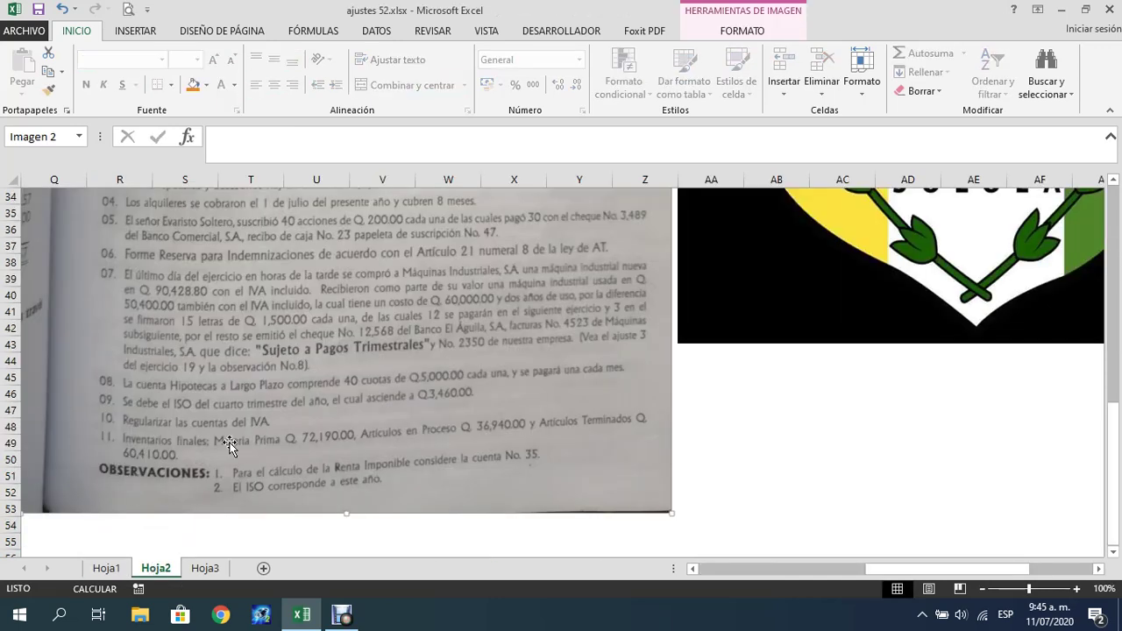
{"action": "left_click", "coordinate": [205, 568]}
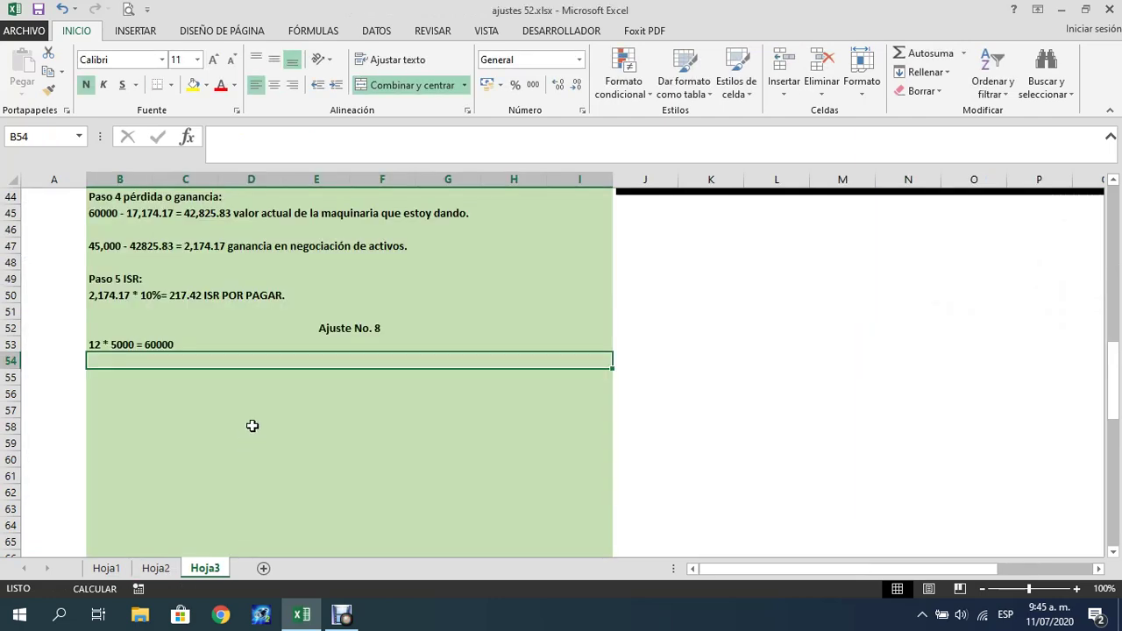
{"action": "key", "text": "Down"}
{"action": "type", "text": "Ajus"}
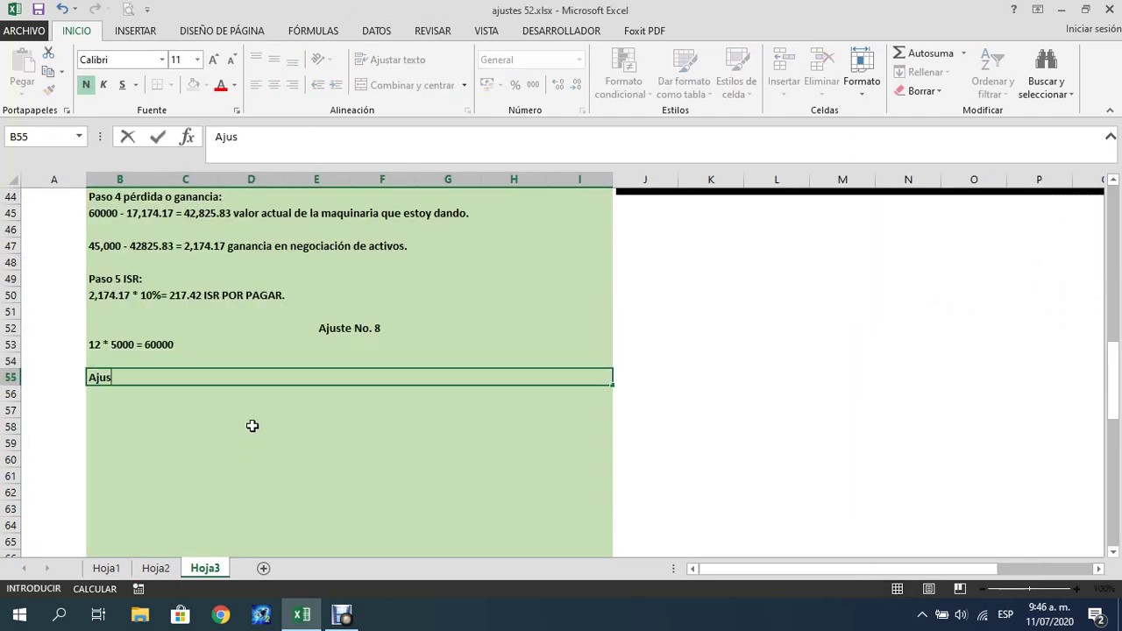
{"action": "type", "text": "te No. 10"}
{"action": "key", "text": "Return"}
{"action": "left_click", "coordinate": [266, 377]}
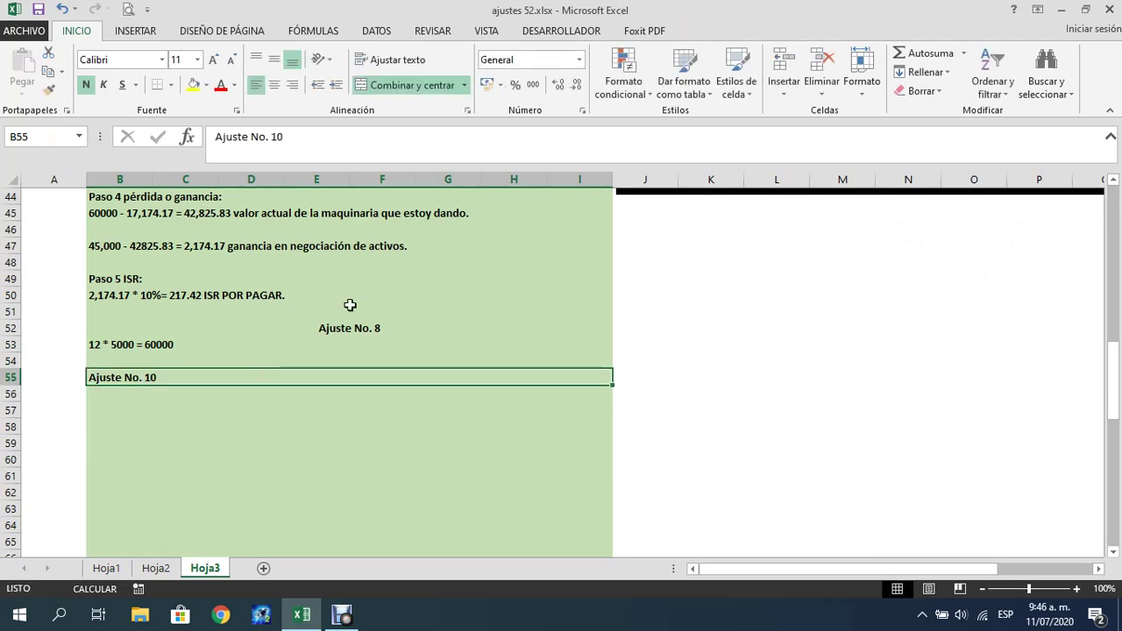
{"action": "left_click", "coordinate": [275, 85]}
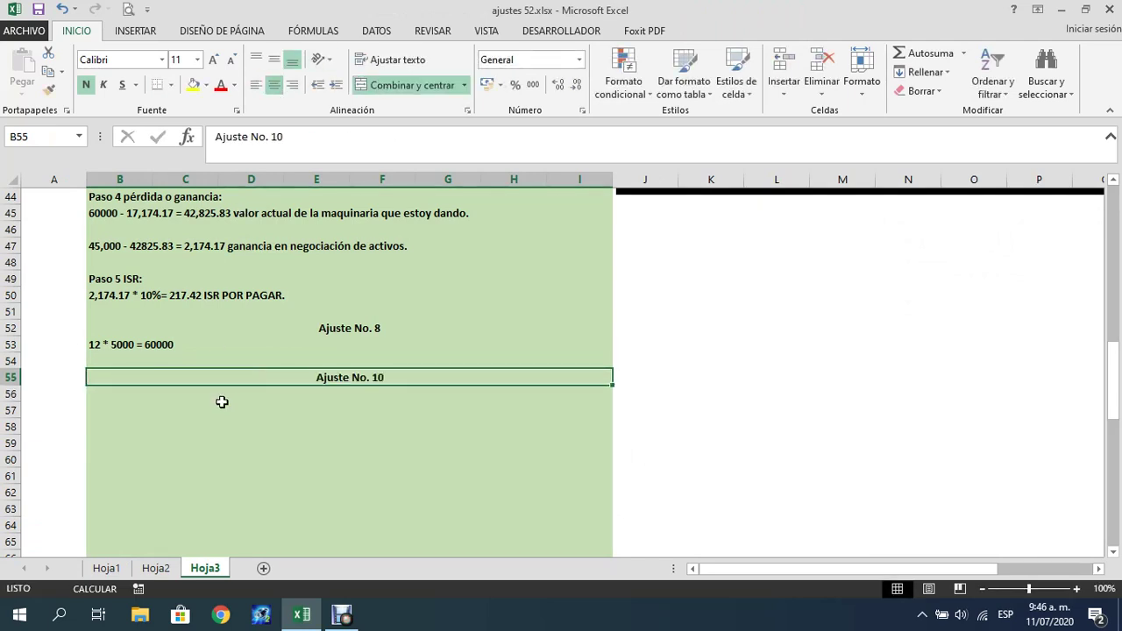
Enter the labels "IVA POR COBRAR" in B56 and "IVA POR PAGAR" in B57
{"action": "left_click", "coordinate": [230, 405]}
{"action": "left_click", "coordinate": [251, 395]}
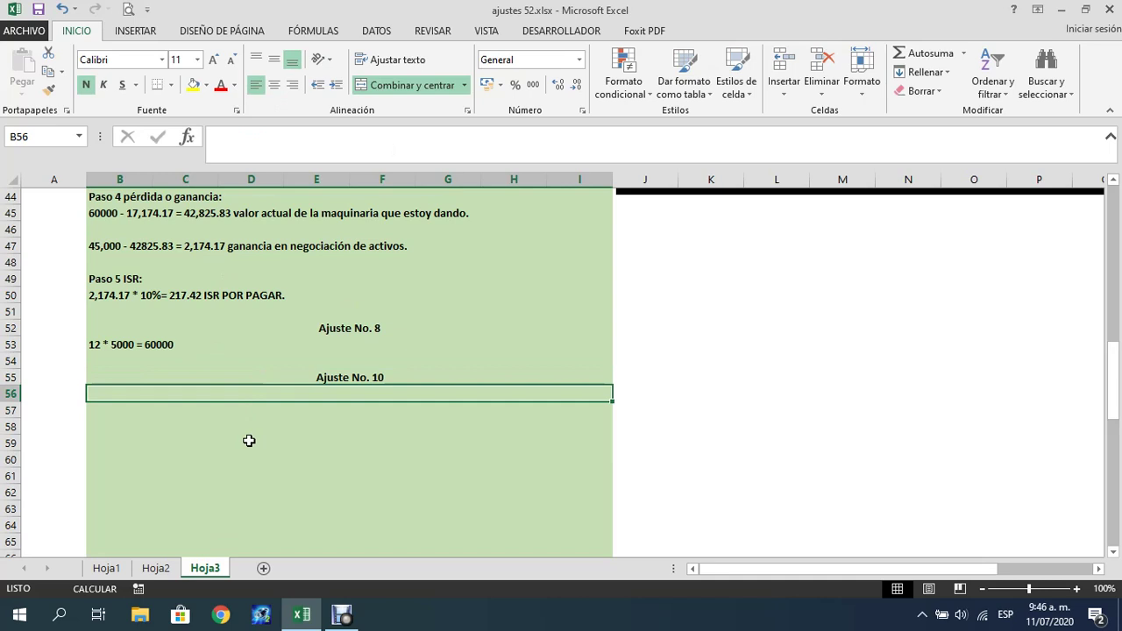
{"action": "type", "text": "IVA POR COBRAR"}
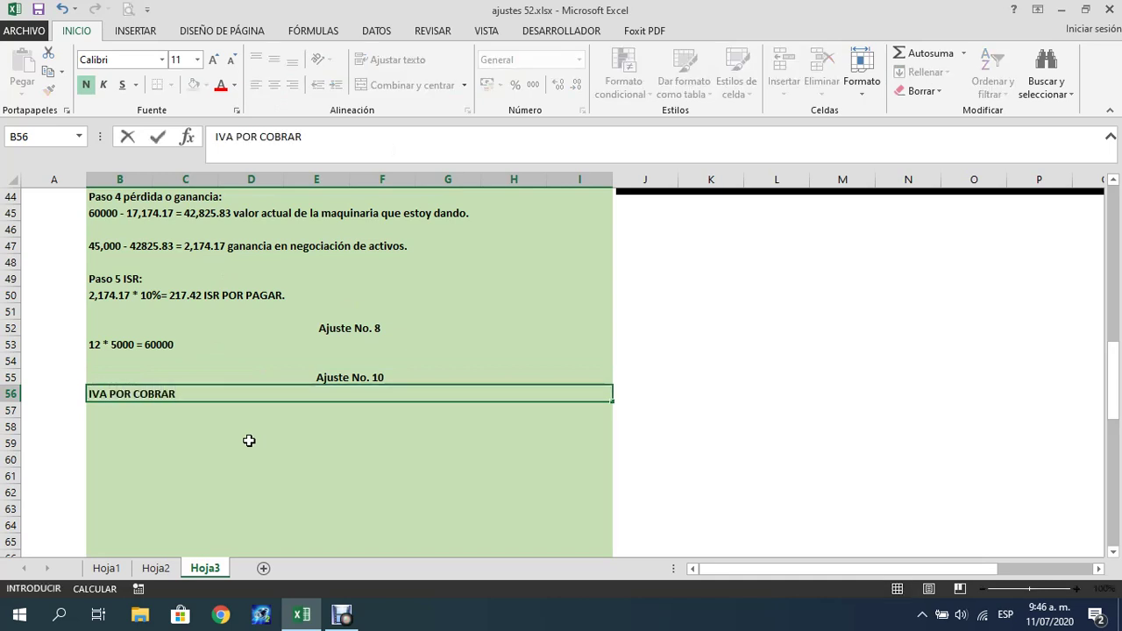
{"action": "key", "text": "Return"}
{"action": "type", "text": "IVA POR "}
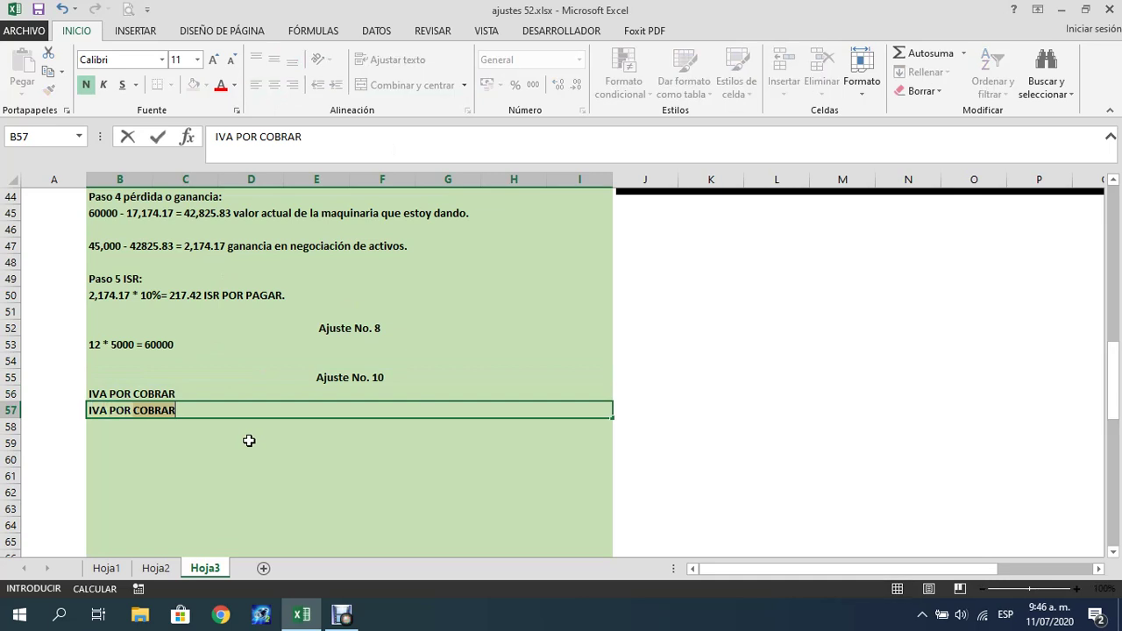
{"action": "type", "text": "PAGAR"}
{"action": "key", "text": "Up"}
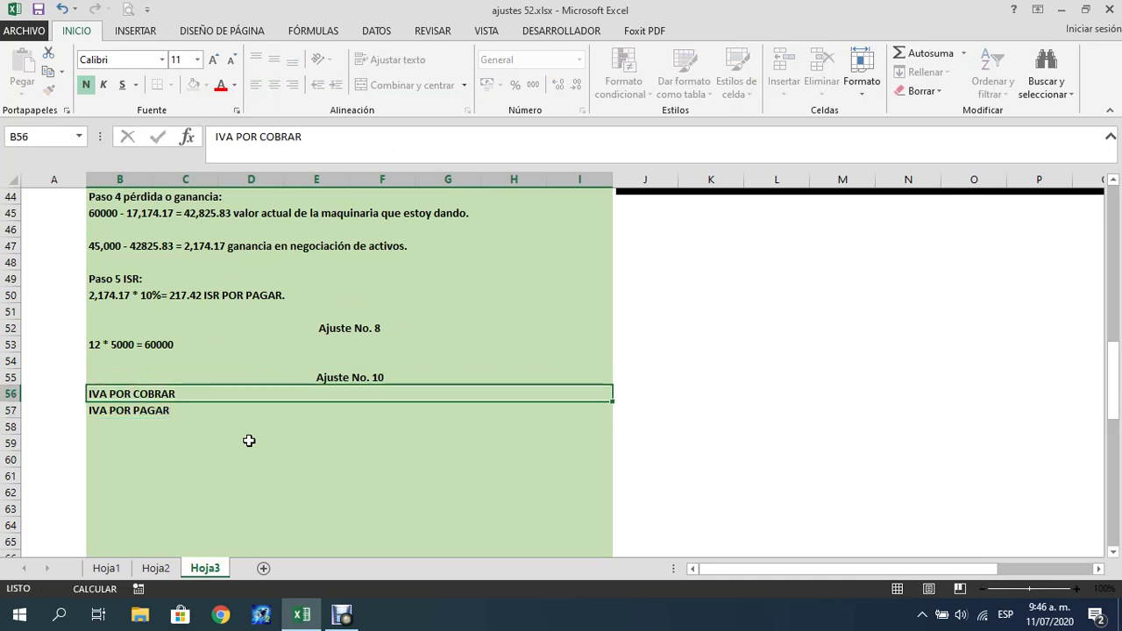
Look up the IVA por Cobrar balance in the Hoja2 account list and append 5670 to the IVA POR COBRAR line in B56 of Hoja3
{"action": "left_click", "coordinate": [156, 568]}
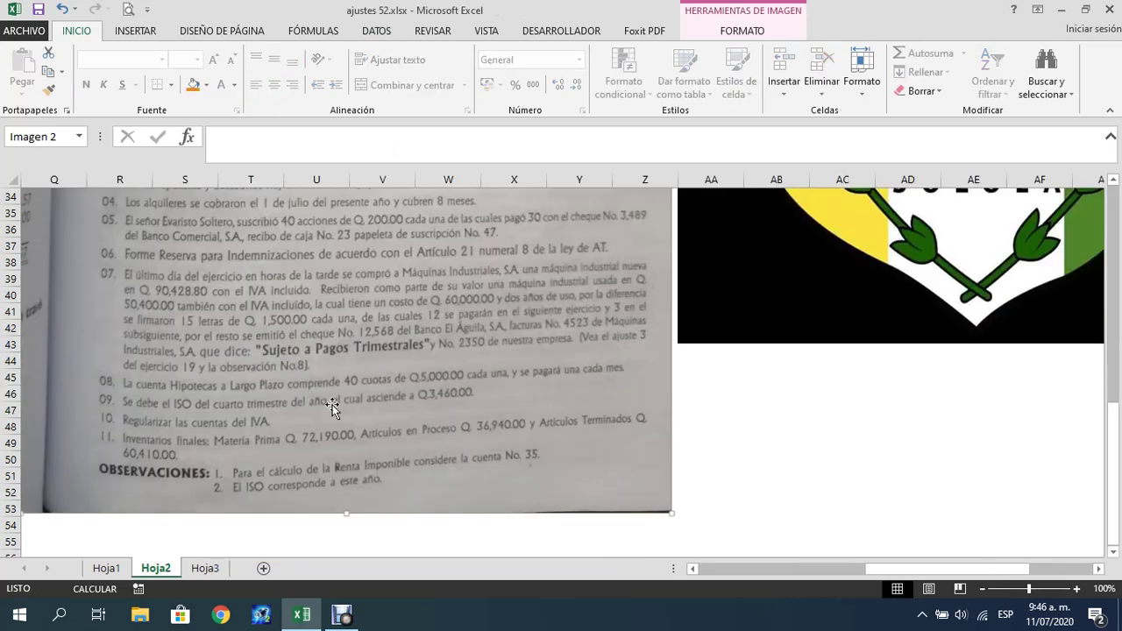
{"action": "scroll", "coordinate": [331, 406], "scroll_direction": "up", "scroll_amount": 11}
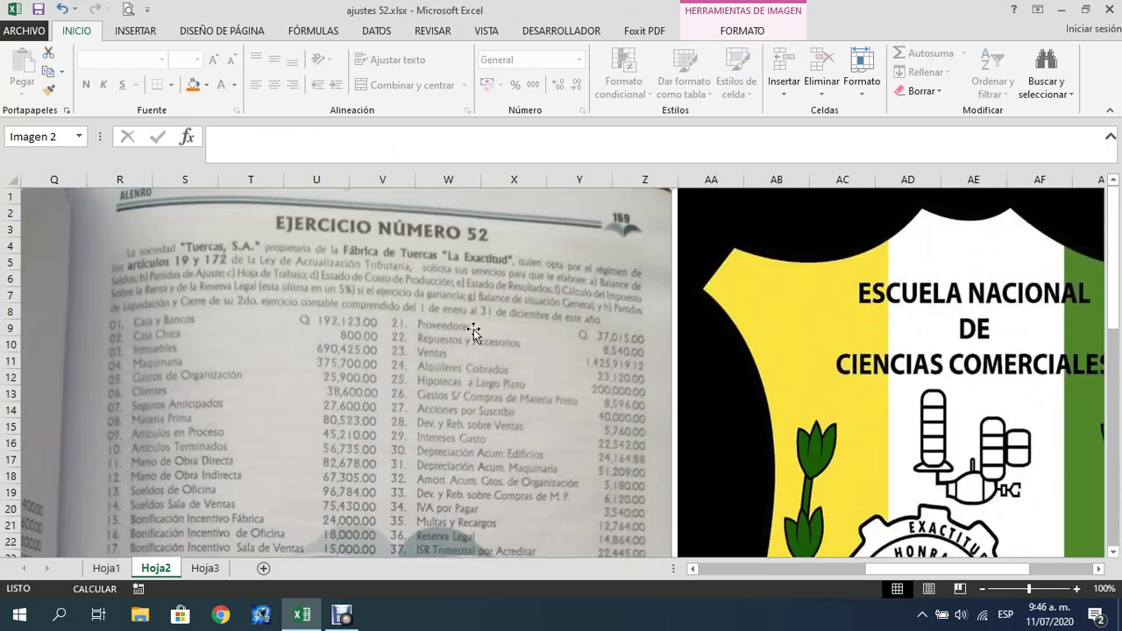
{"action": "scroll", "coordinate": [403, 464], "scroll_direction": "down", "scroll_amount": 2}
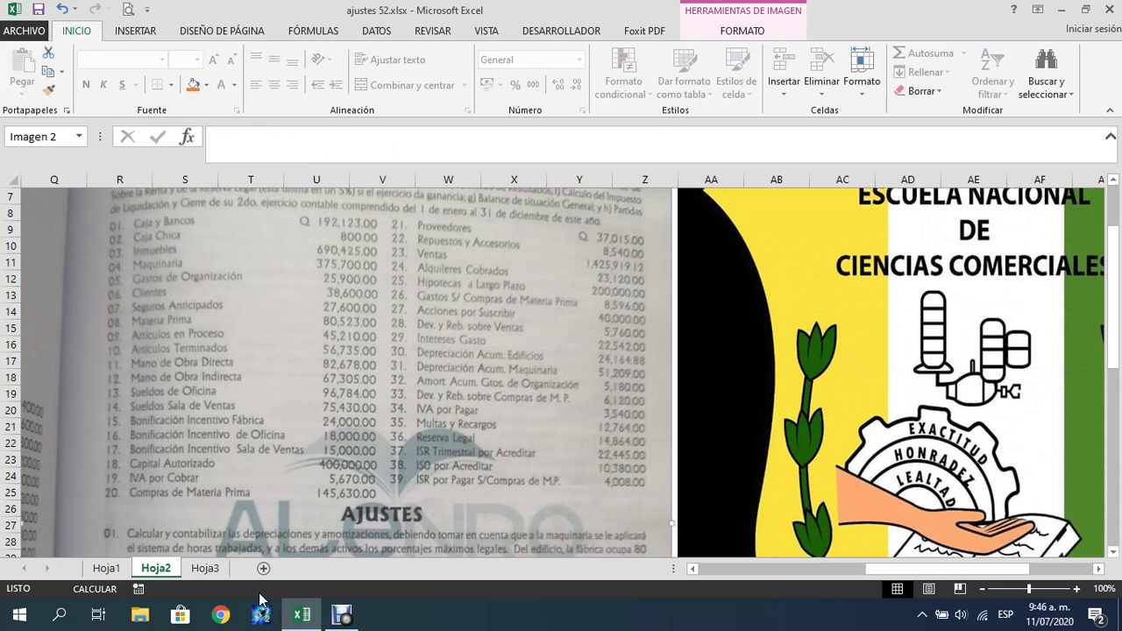
{"action": "left_click", "coordinate": [205, 568]}
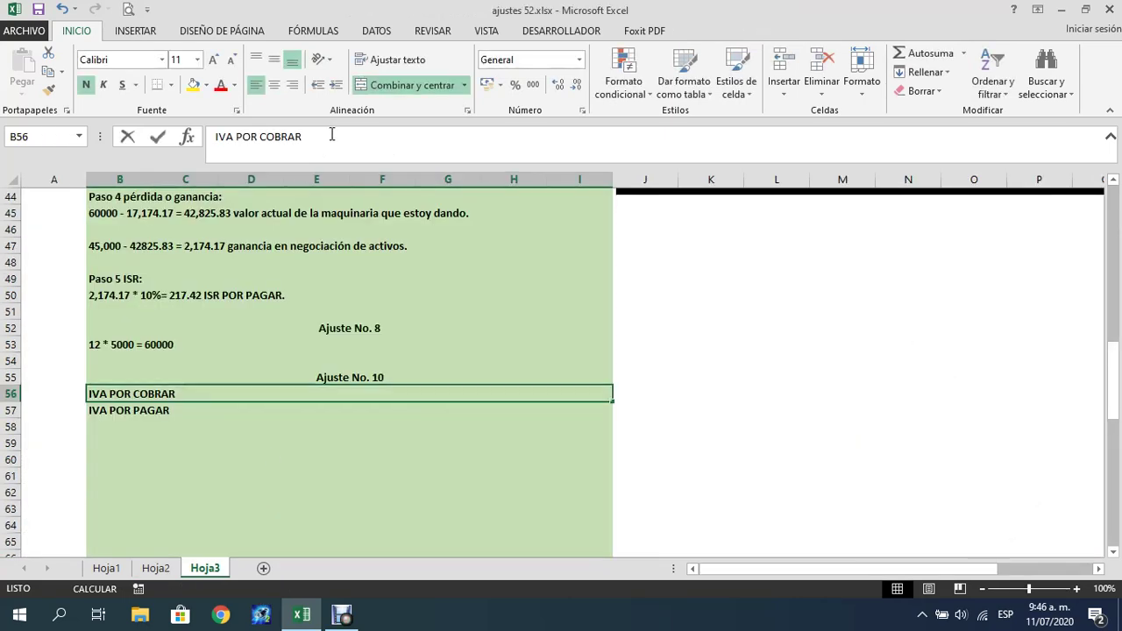
{"action": "left_click", "coordinate": [331, 134]}
{"action": "type", "text": "56"}
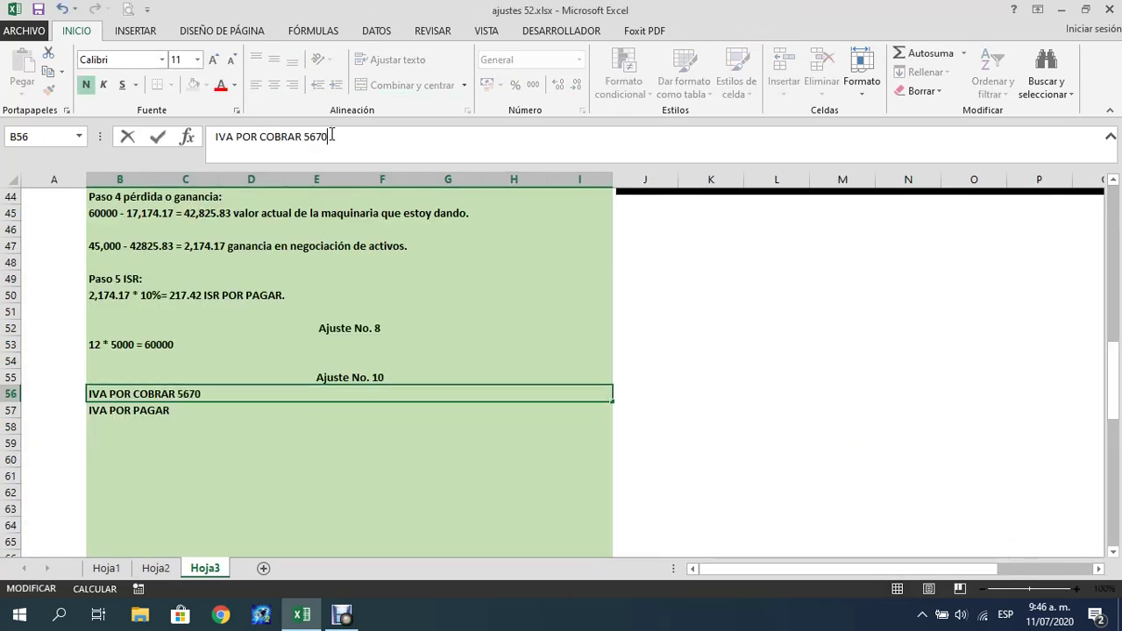
{"action": "type", "text": "70"}
Check the IVA por Pagar balance in Hoja2 and append 3540 to the IVA POR PAGAR line in B57 of Hoja3
{"action": "left_click", "coordinate": [185, 412]}
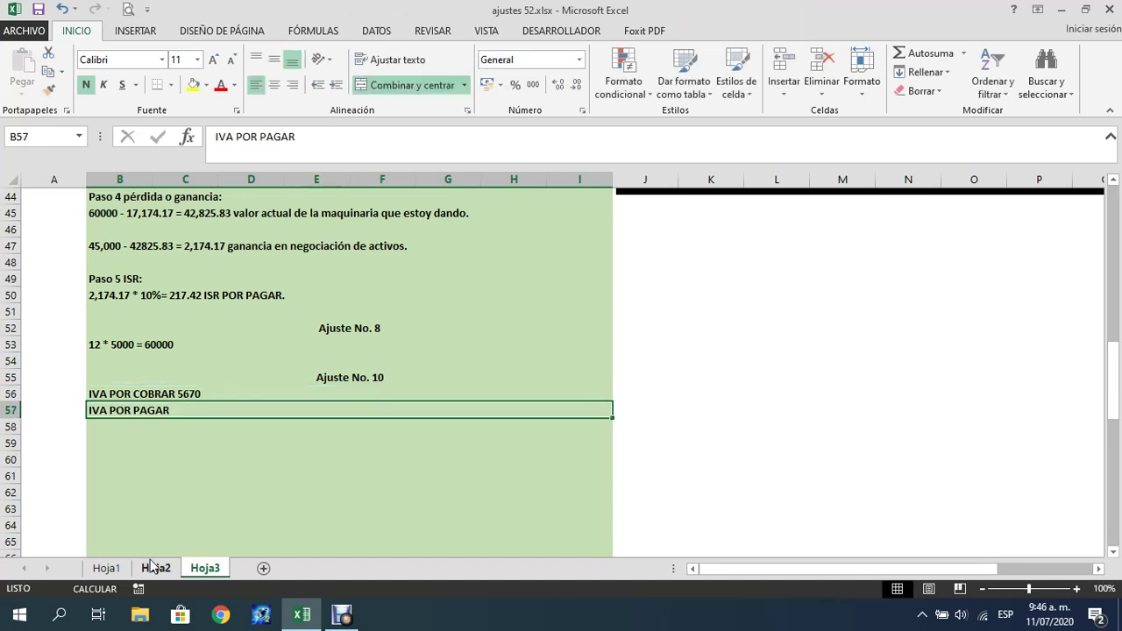
{"action": "left_click", "coordinate": [156, 568]}
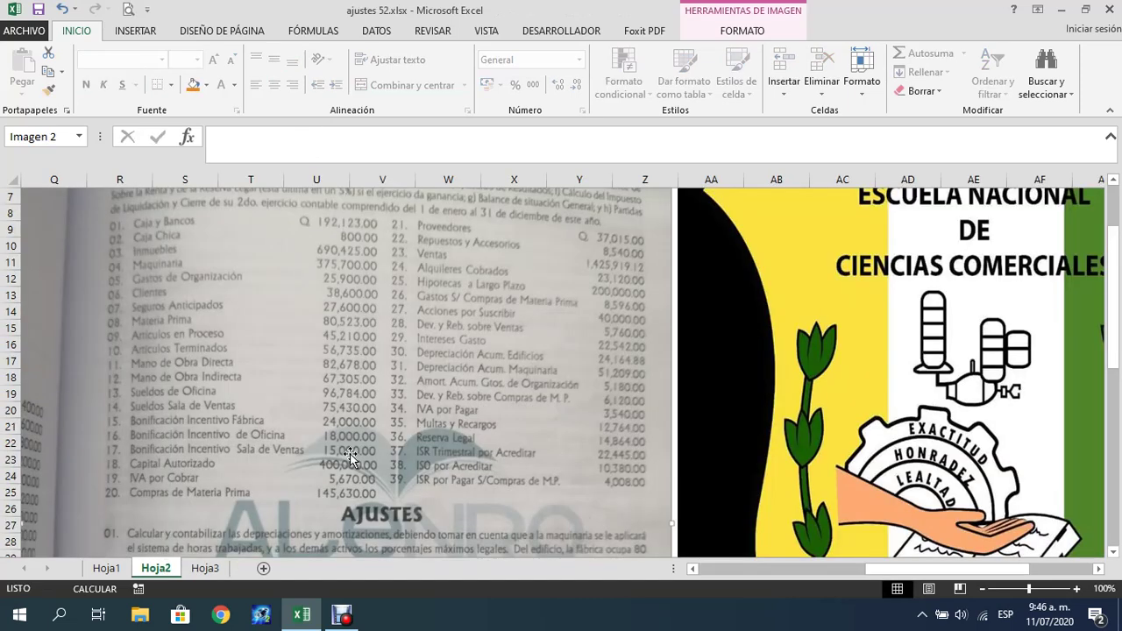
{"action": "left_click", "coordinate": [198, 568]}
{"action": "left_click", "coordinate": [349, 143]}
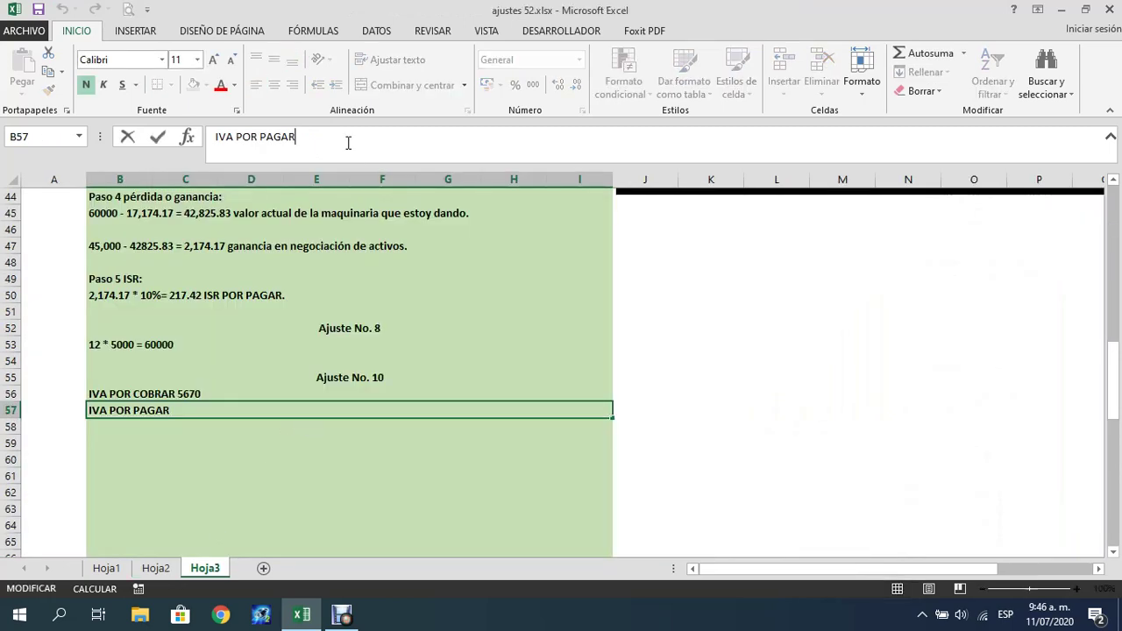
{"action": "type", "text": "3540"}
{"action": "key", "text": "Return"}
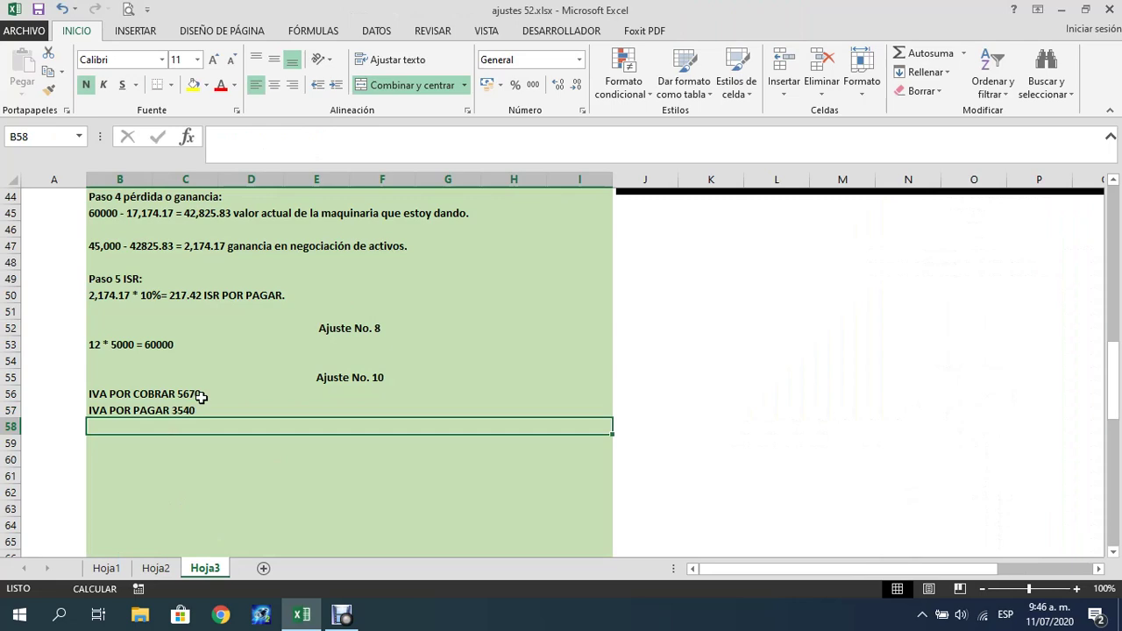
Review the adjusting entries in Hoja1 from Ajuste No. 2 onward for movements in the IVA accounts
{"action": "left_click", "coordinate": [119, 570]}
{"action": "scroll", "coordinate": [360, 272], "scroll_direction": "up", "scroll_amount": 12}
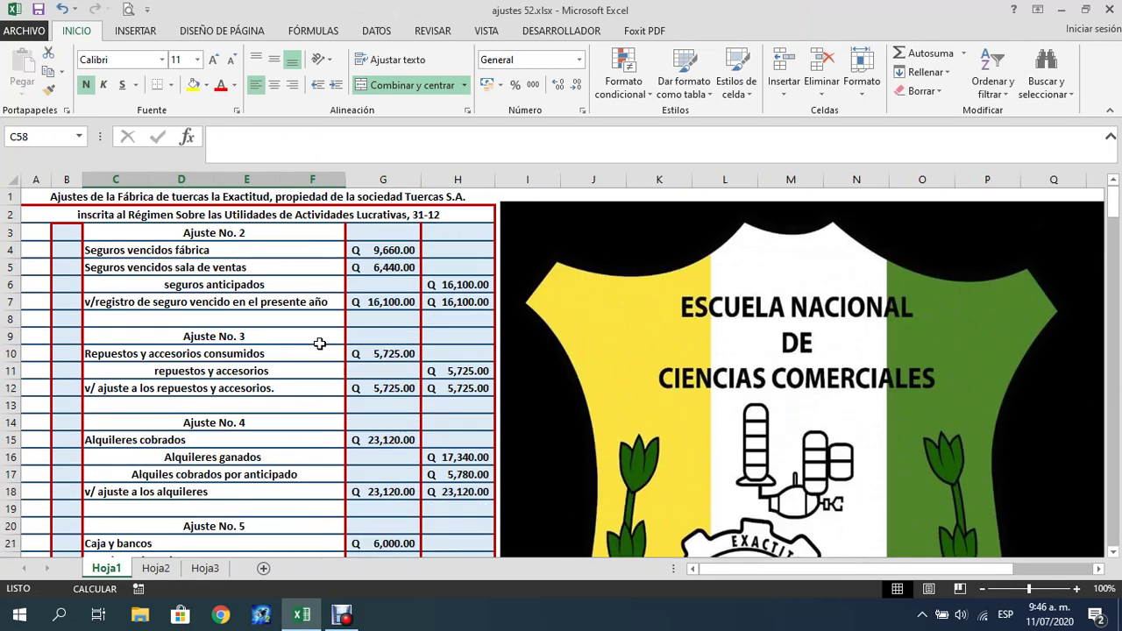
{"action": "left_click", "coordinate": [230, 254]}
{"action": "left_click", "coordinate": [307, 267]}
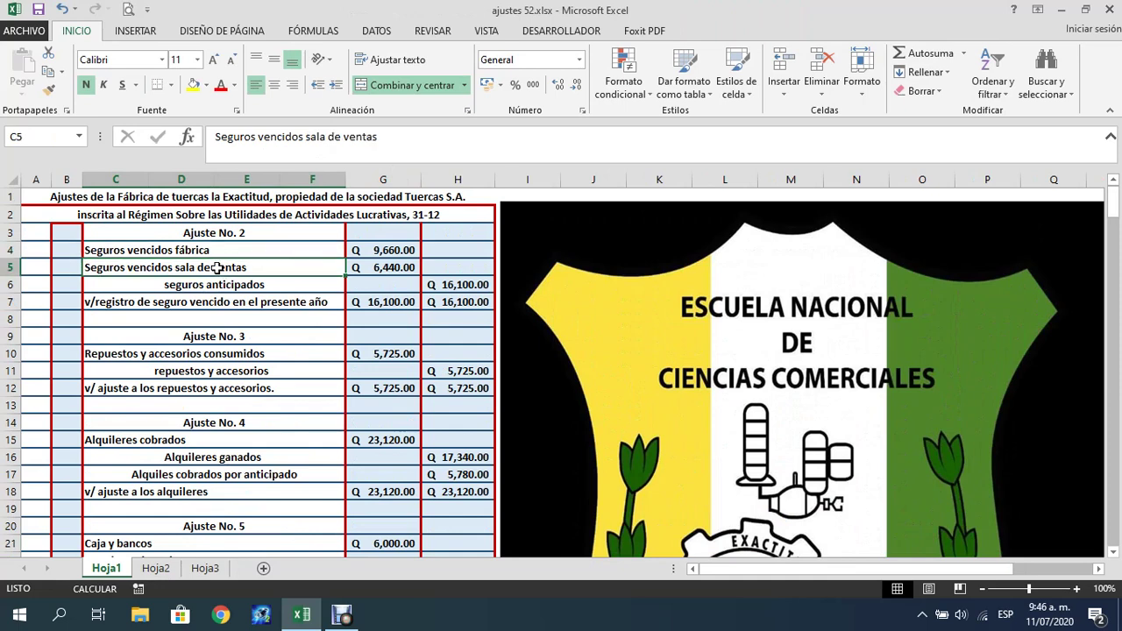
{"action": "scroll", "coordinate": [258, 391], "scroll_direction": "down", "scroll_amount": 3}
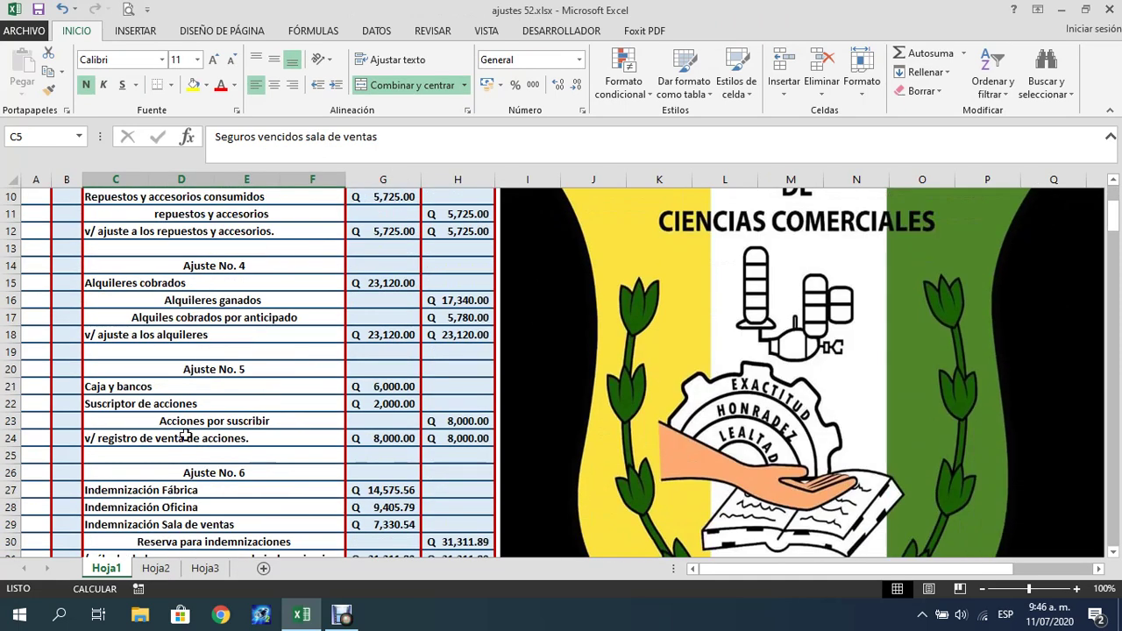
{"action": "scroll", "coordinate": [228, 443], "scroll_direction": "down", "scroll_amount": 3}
{"action": "scroll", "coordinate": [343, 371], "scroll_direction": "down", "scroll_amount": 3}
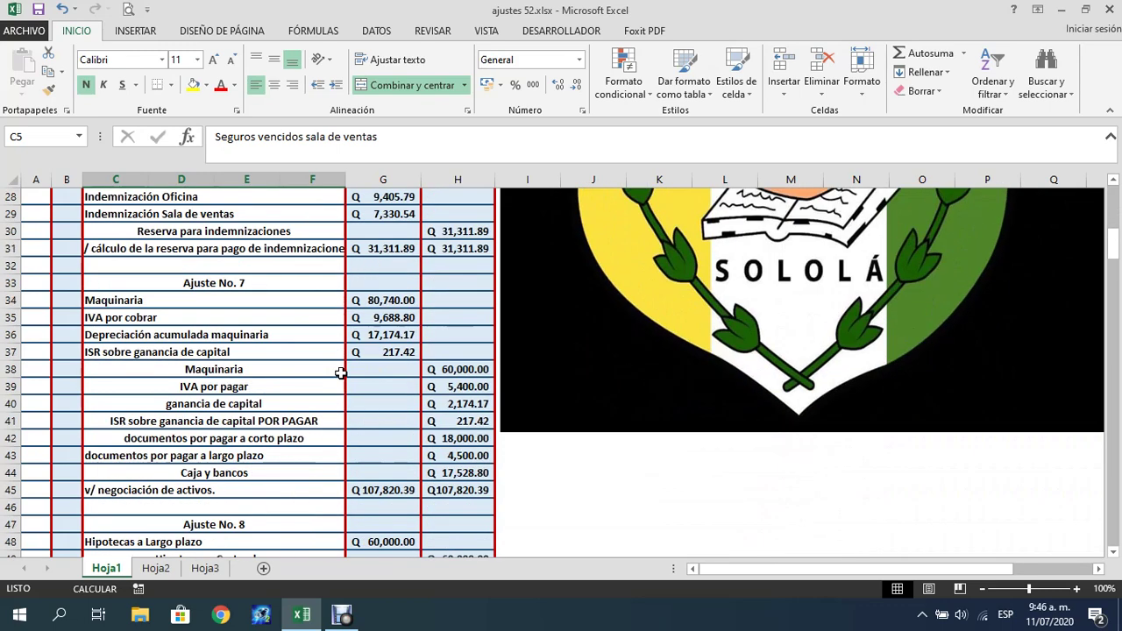
{"action": "scroll", "coordinate": [374, 370], "scroll_direction": "down", "scroll_amount": 1}
{"action": "scroll", "coordinate": [374, 370], "scroll_direction": "down", "scroll_amount": 3}
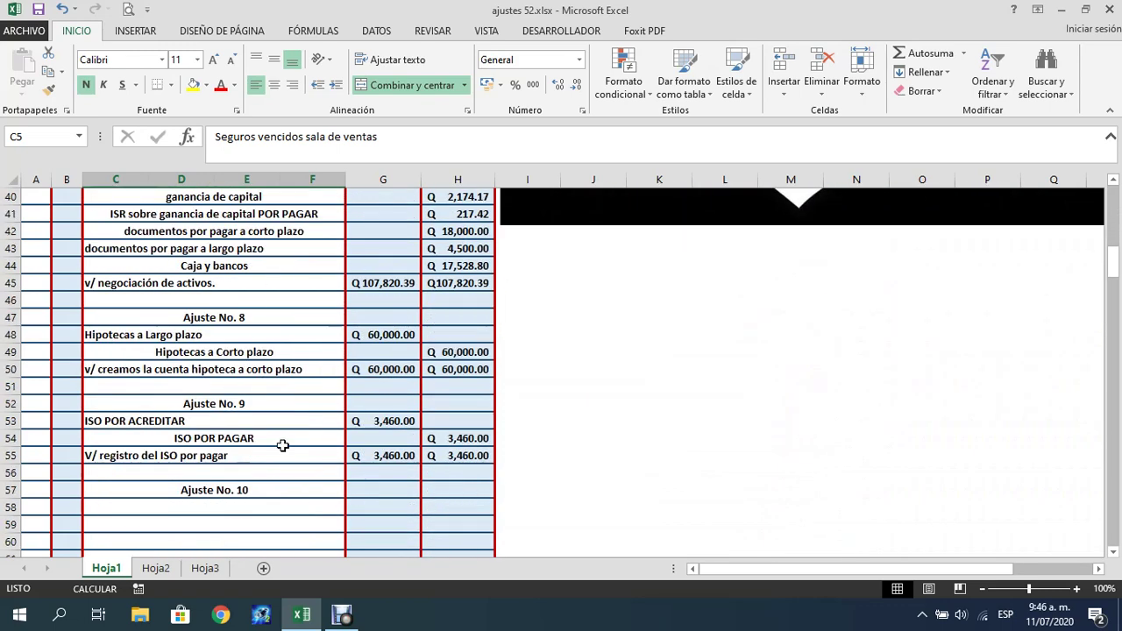
{"action": "scroll", "coordinate": [346, 434], "scroll_direction": "up", "scroll_amount": 6}
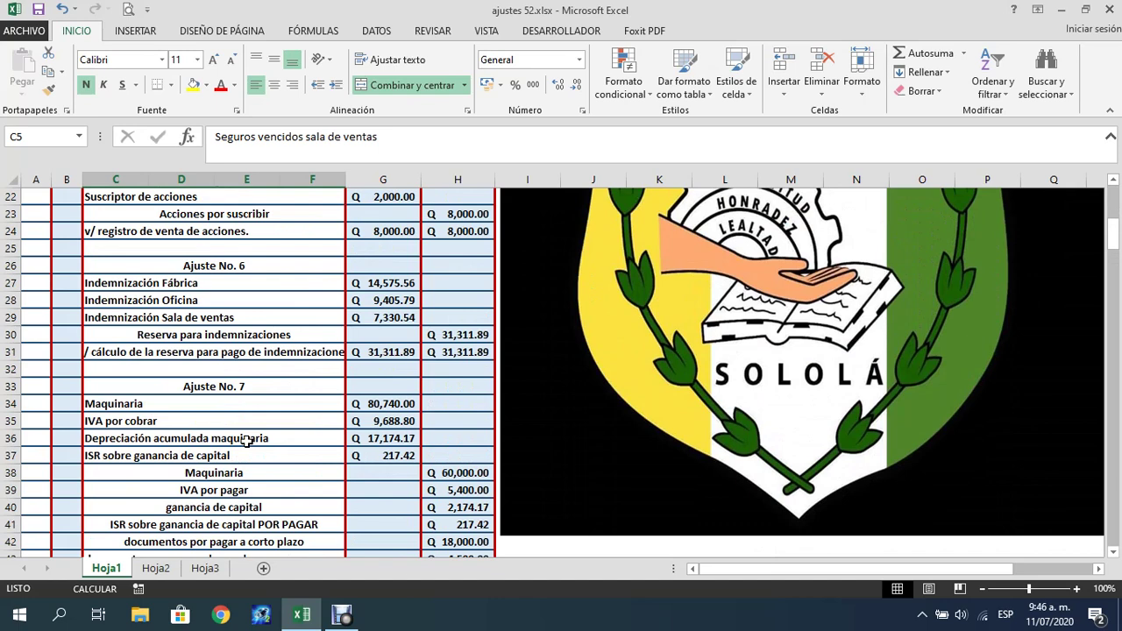
{"action": "scroll", "coordinate": [250, 429], "scroll_direction": "down", "scroll_amount": 3}
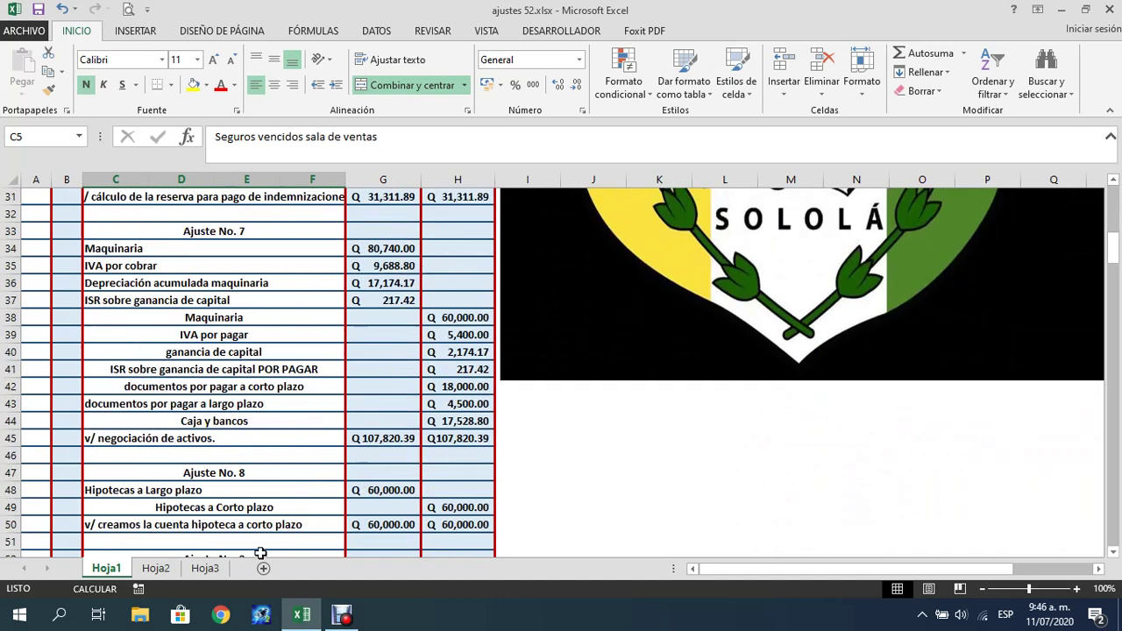
Extend the IVA POR COBRAR line in B56 of Hoja3 with "+ 9688.80 =", checking the Ajuste No. 7 amount in Hoja1
{"action": "left_click", "coordinate": [156, 568]}
{"action": "left_click", "coordinate": [205, 569]}
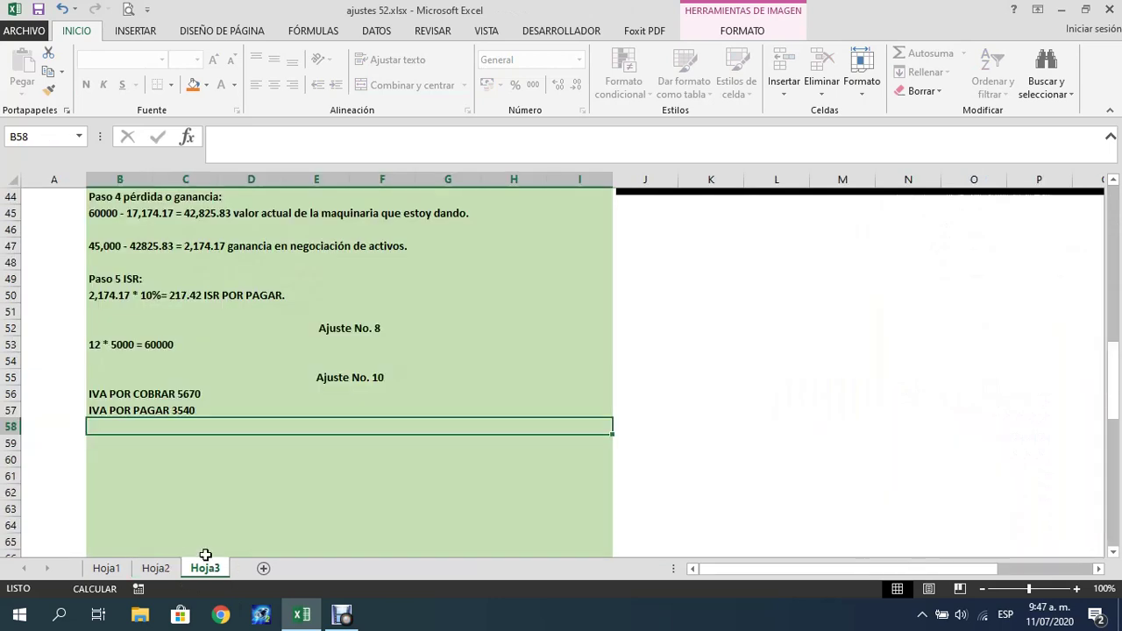
{"action": "left_click", "coordinate": [248, 393]}
{"action": "left_click", "coordinate": [379, 138]}
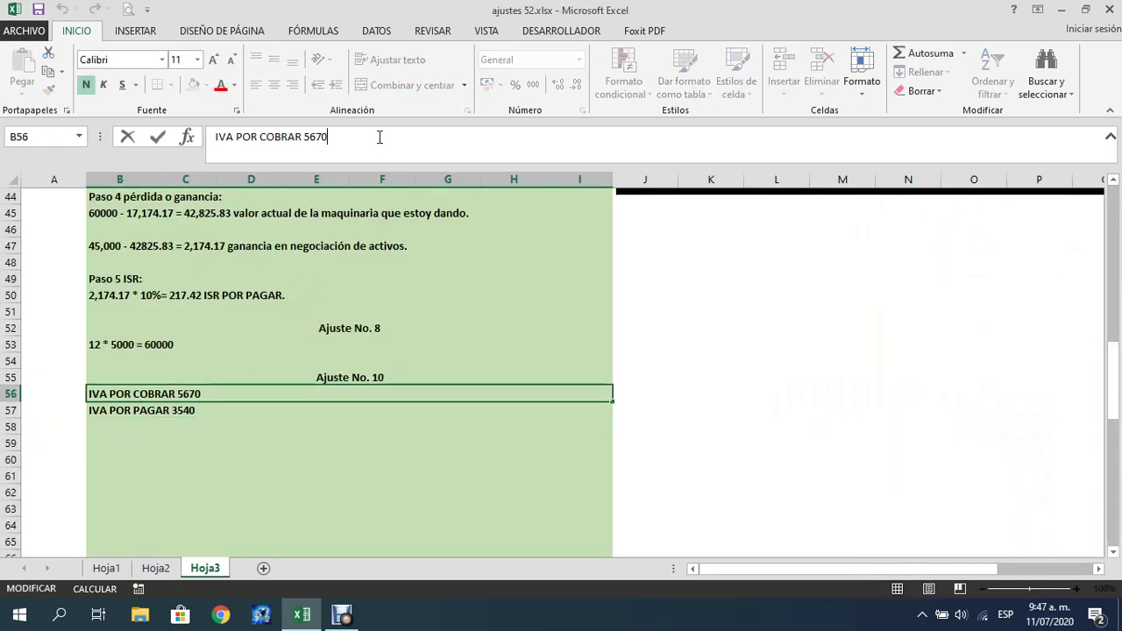
{"action": "type", "text": "+ 9"}
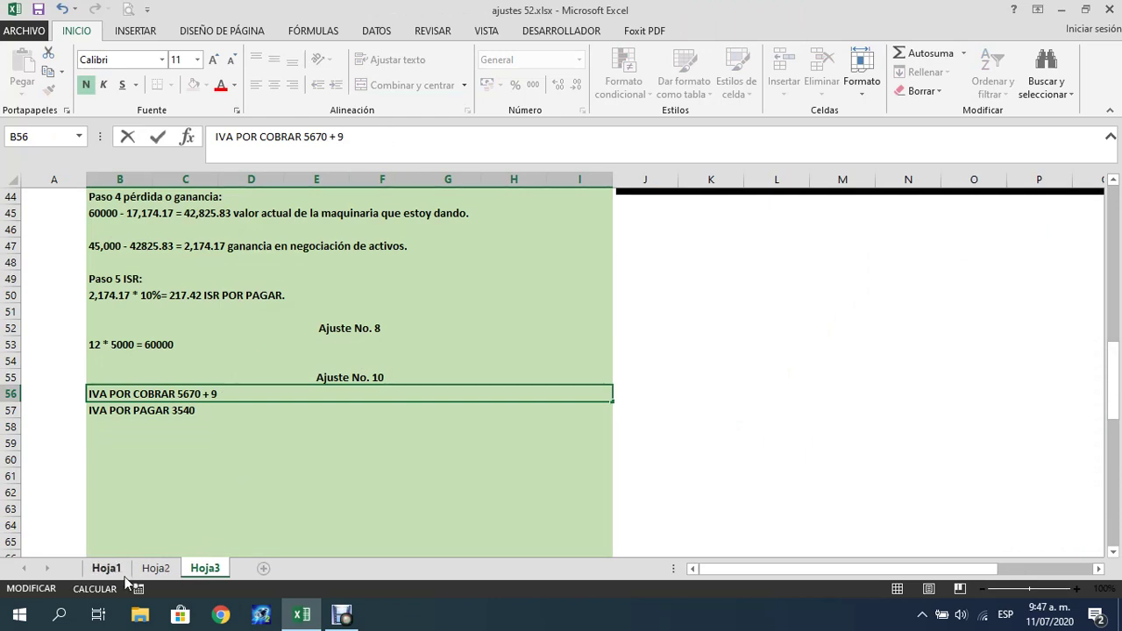
{"action": "left_click", "coordinate": [106, 569]}
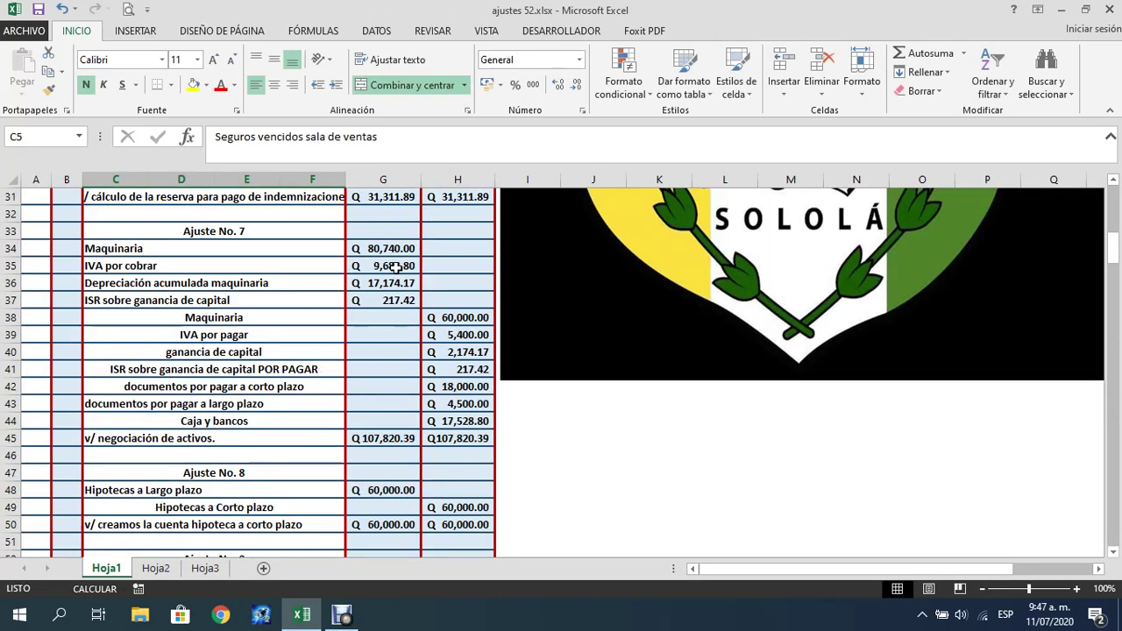
{"action": "left_click", "coordinate": [205, 568]}
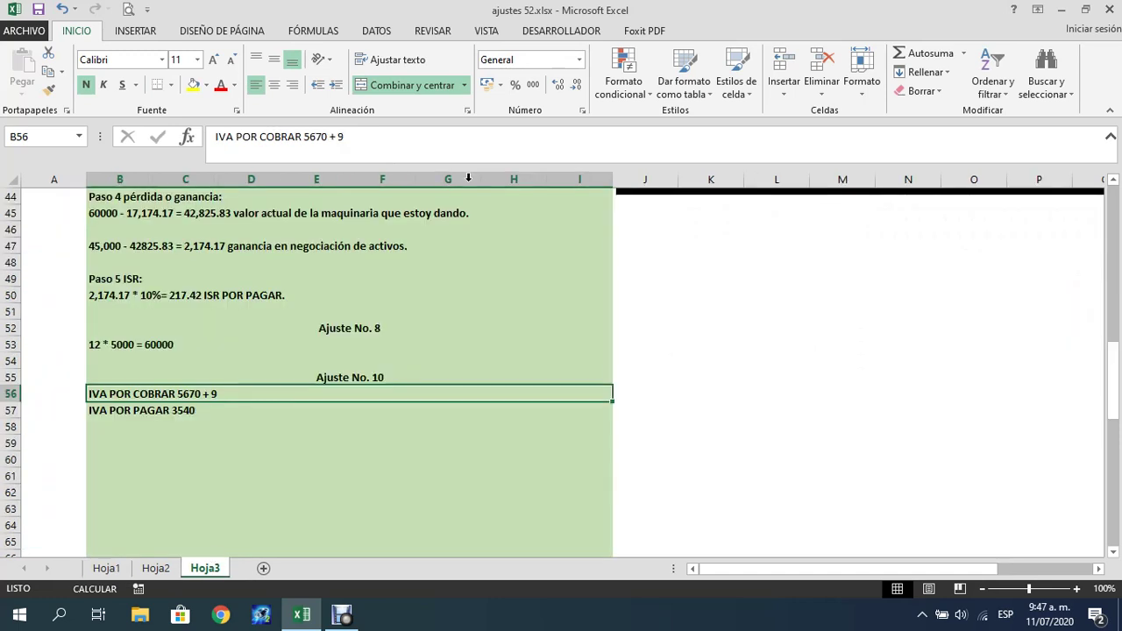
{"action": "left_click", "coordinate": [418, 135]}
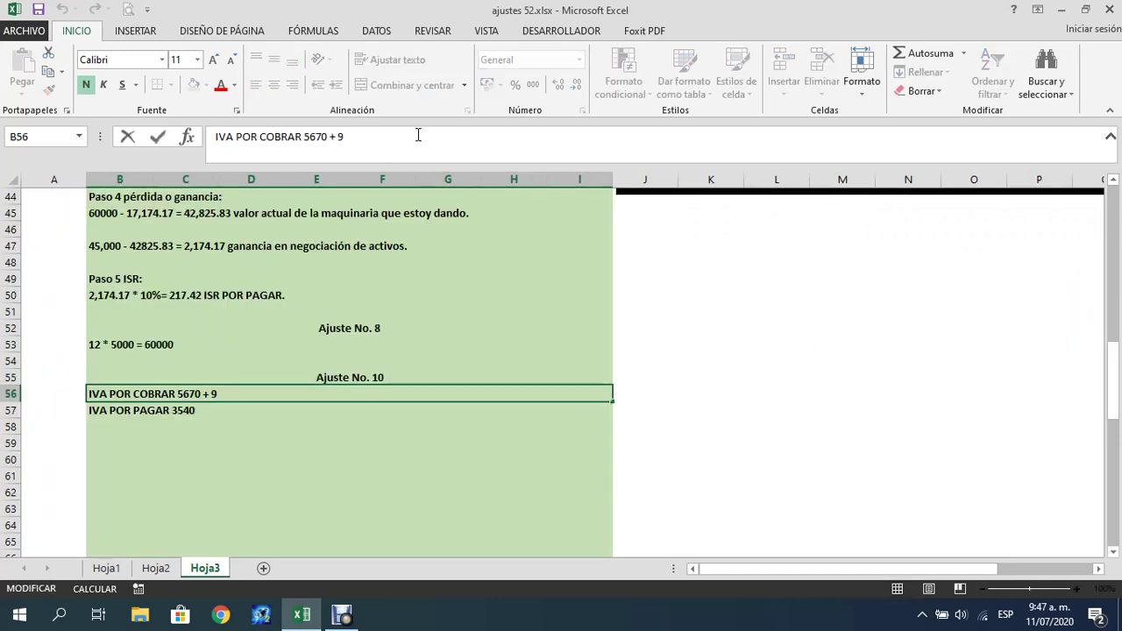
{"action": "type", "text": "+ 9688.80 ="}
{"action": "key", "text": "Return"}
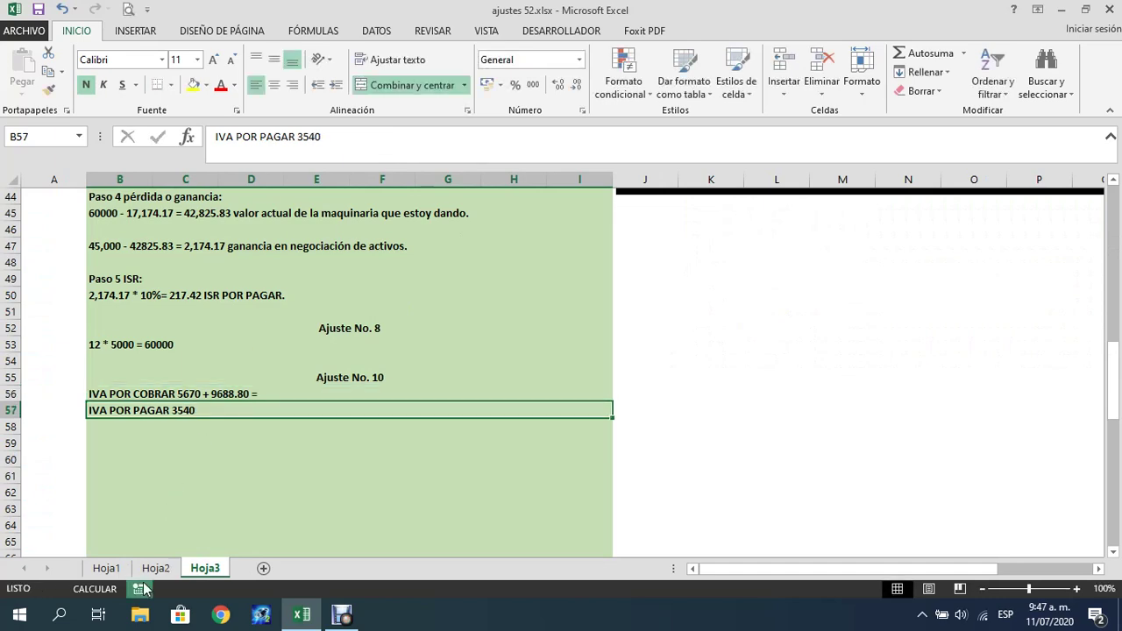
Check the IVA por pagar amount of Ajuste No. 7 in Hoja1 and extend the IVA POR PAGAR line in B57 of Hoja3 with "+5400 ="
{"action": "left_click", "coordinate": [107, 568]}
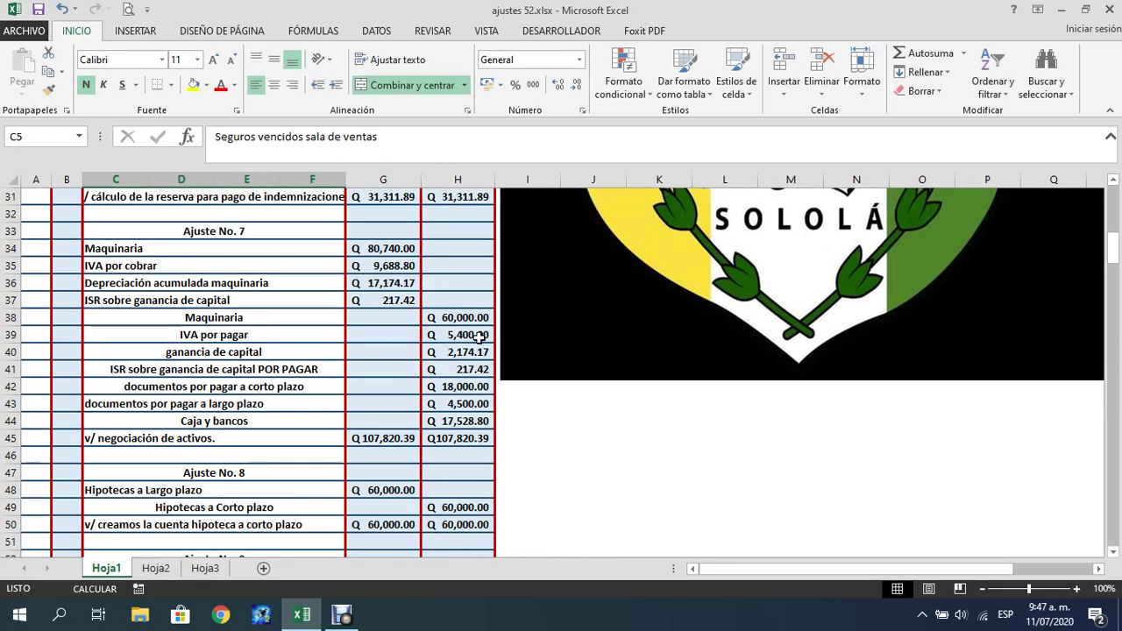
{"action": "left_click", "coordinate": [206, 568]}
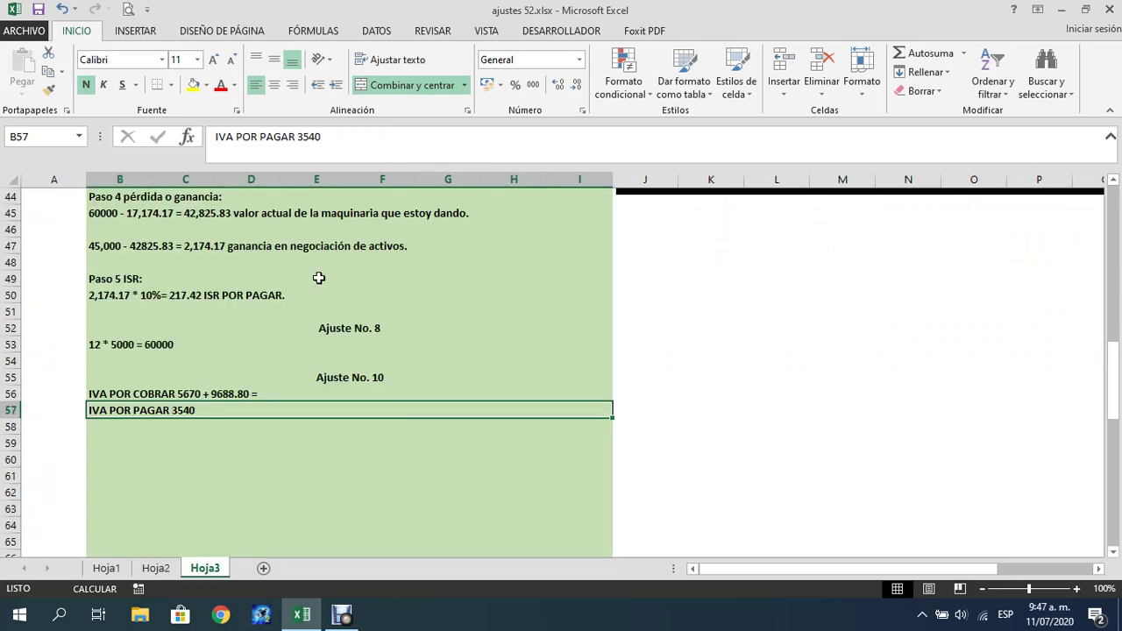
{"action": "left_click", "coordinate": [344, 143]}
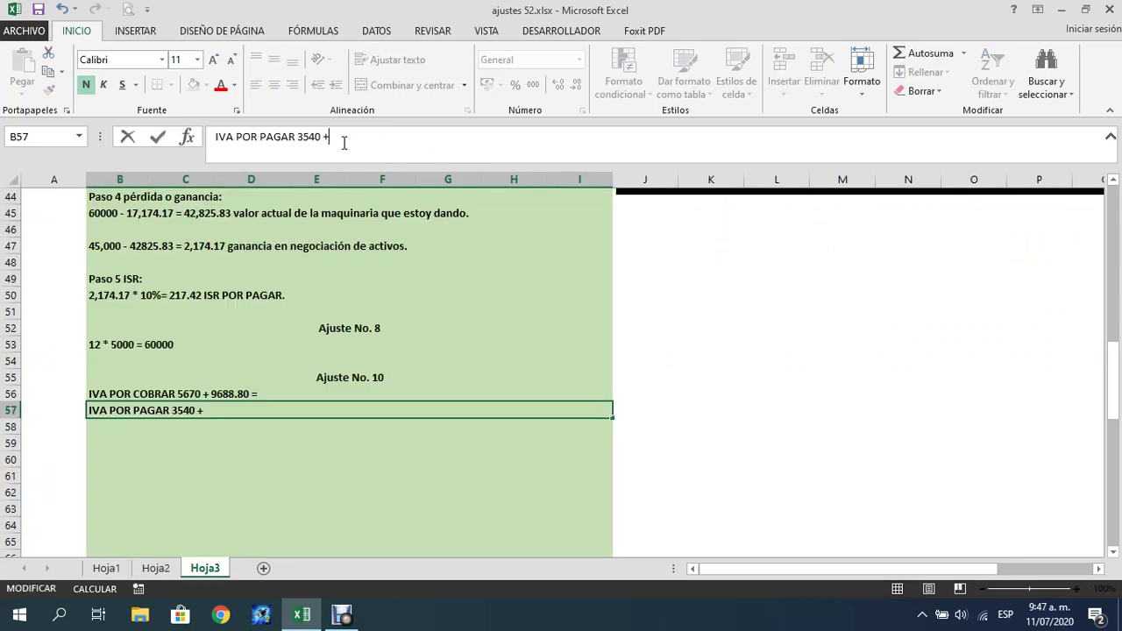
{"action": "type", "text": "+5400 ="}
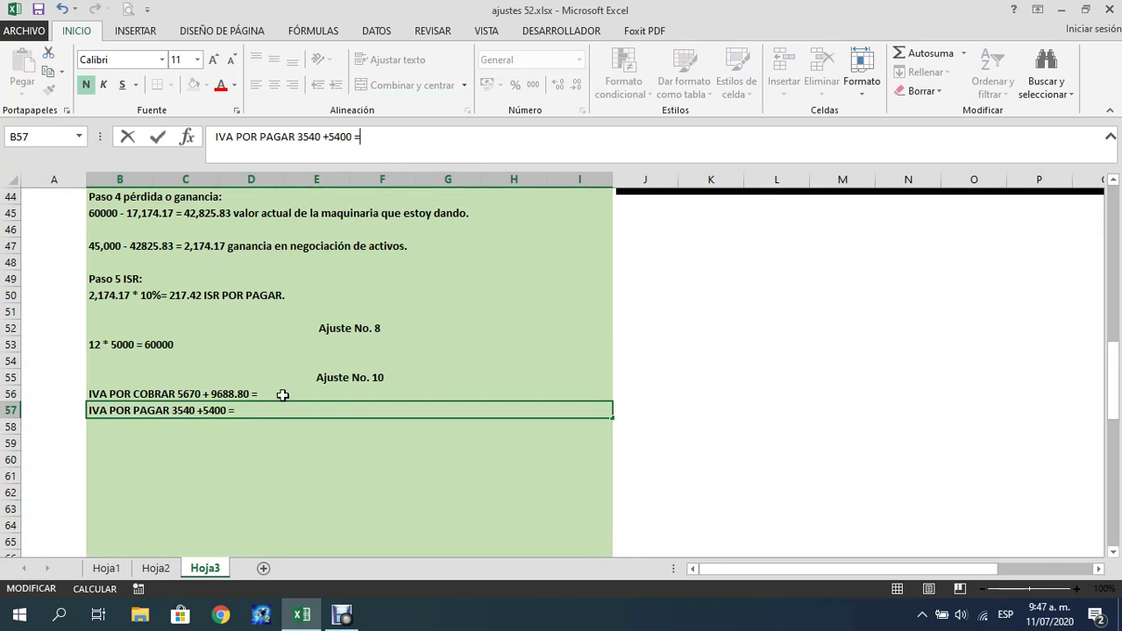
Complete the Ajuste No. 10 sums in Hoja3 with 15358.80 for IVA POR COBRAR in B56 and 8940 for IVA POR PAGAR in B57
{"action": "left_click", "coordinate": [345, 394]}
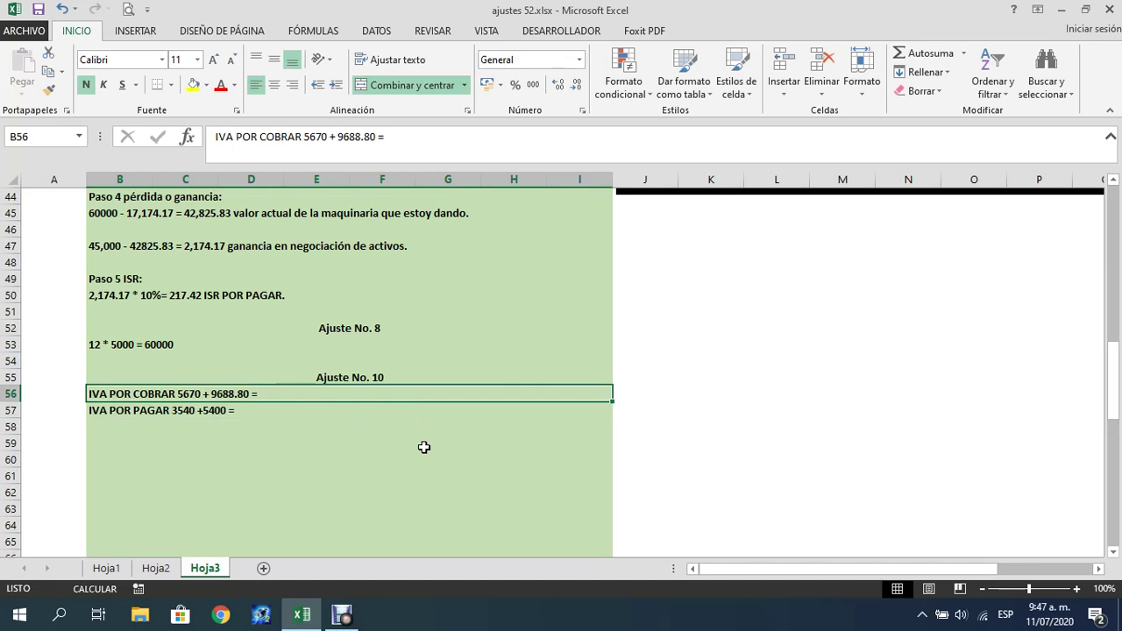
{"action": "left_click", "coordinate": [480, 137]}
{"action": "type", "text": "15"}
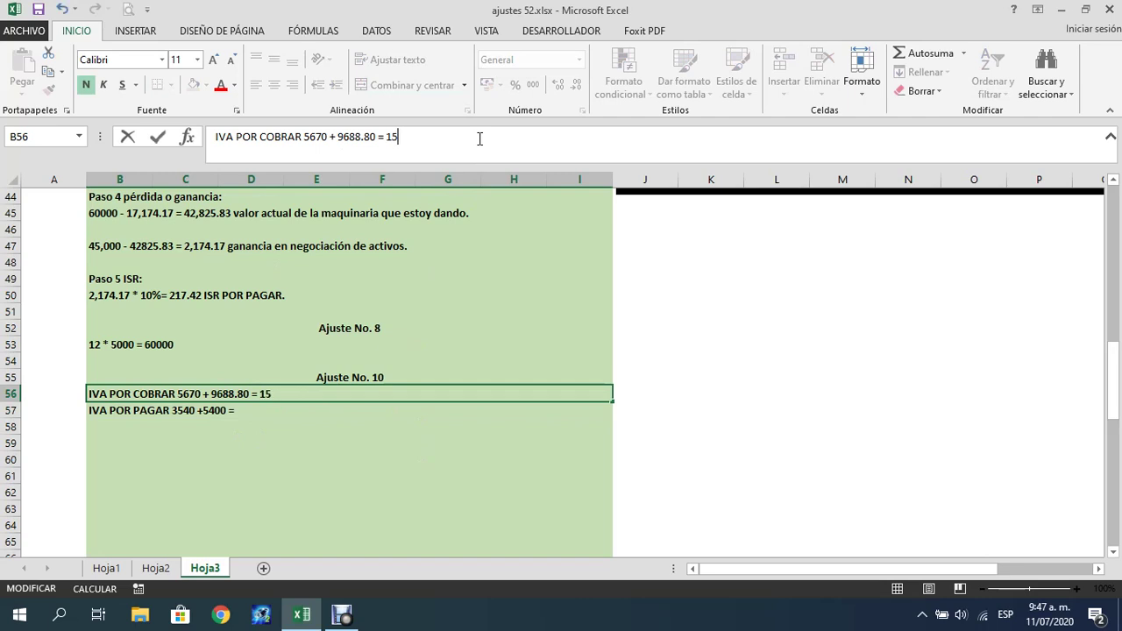
{"action": "type", "text": "358.80"}
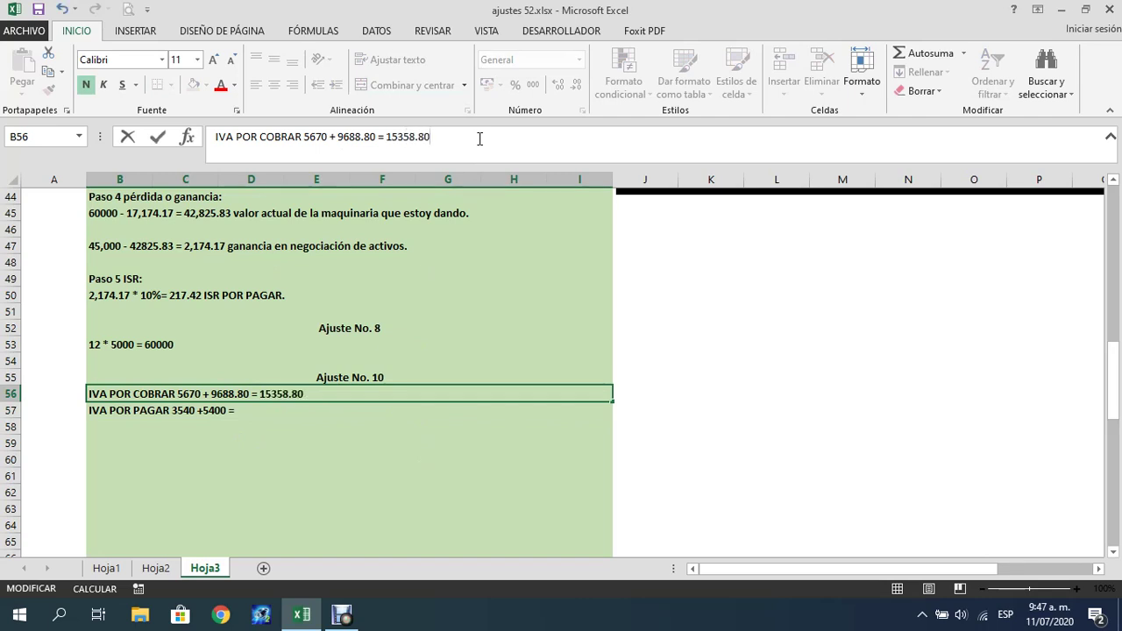
{"action": "key", "text": "Return"}
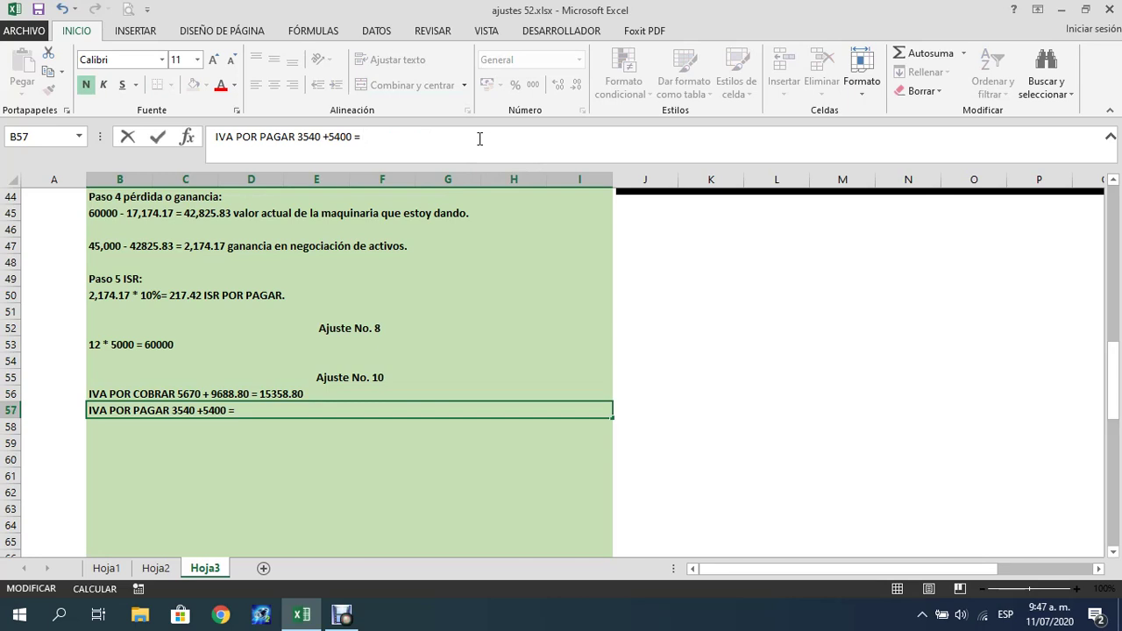
{"action": "type", "text": "8940"}
{"action": "left_click", "coordinate": [180, 429]}
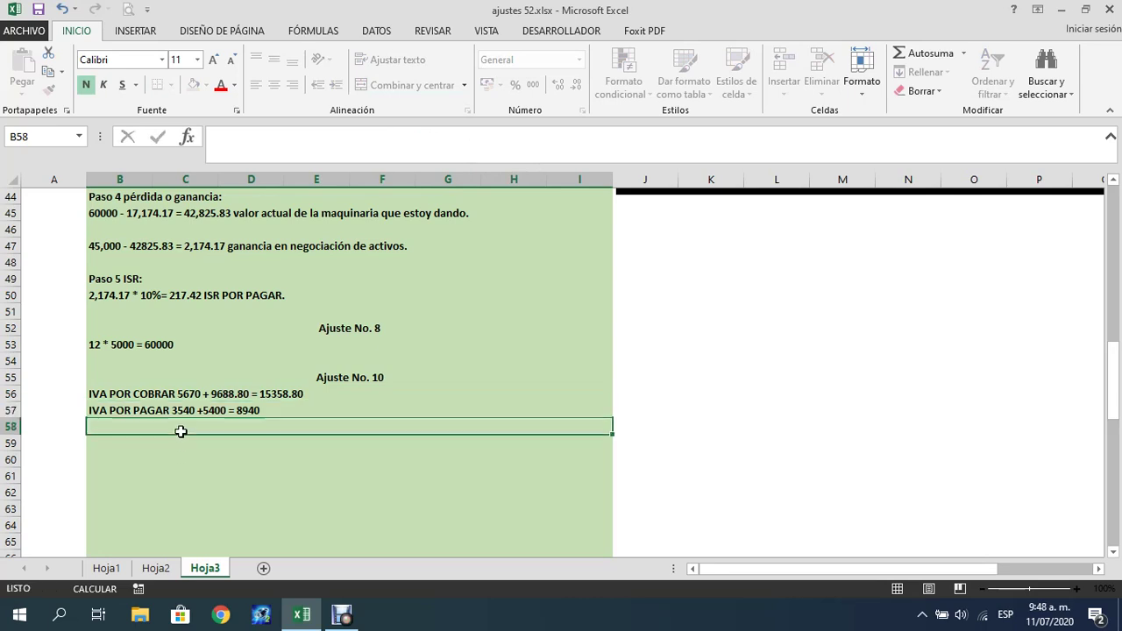
Compare the IVA POR COBRAR and IVA POR PAGAR totals in B56 and B57 of Hoja3
{"action": "left_click", "coordinate": [200, 407]}
{"action": "left_click", "coordinate": [232, 394]}
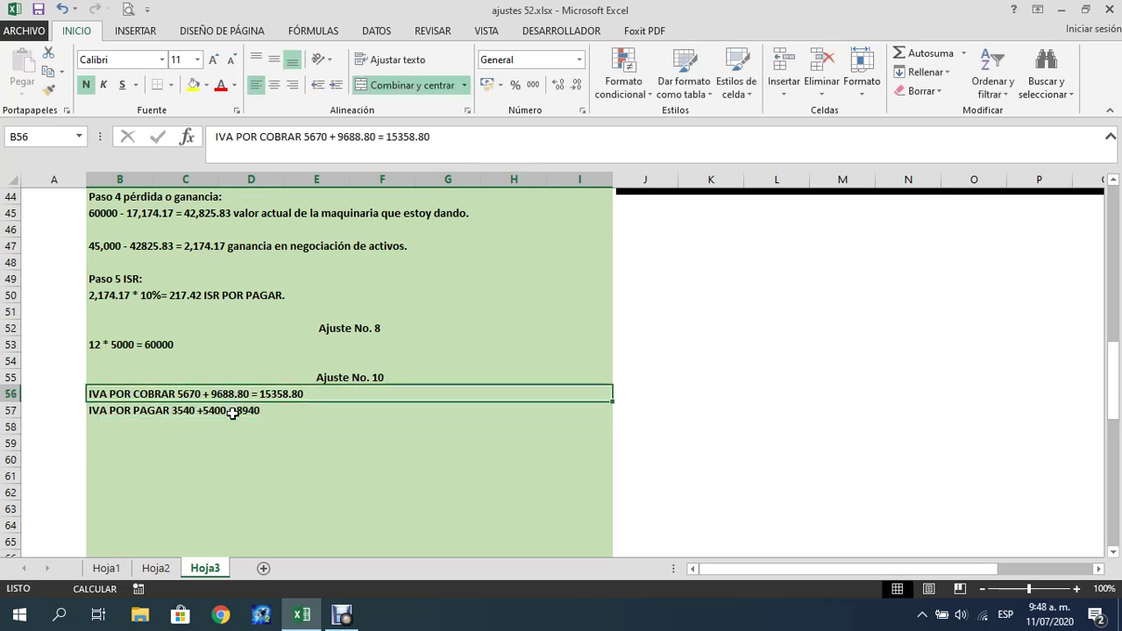
{"action": "left_click", "coordinate": [237, 407]}
{"action": "left_click", "coordinate": [241, 395]}
{"action": "left_click", "coordinate": [243, 409]}
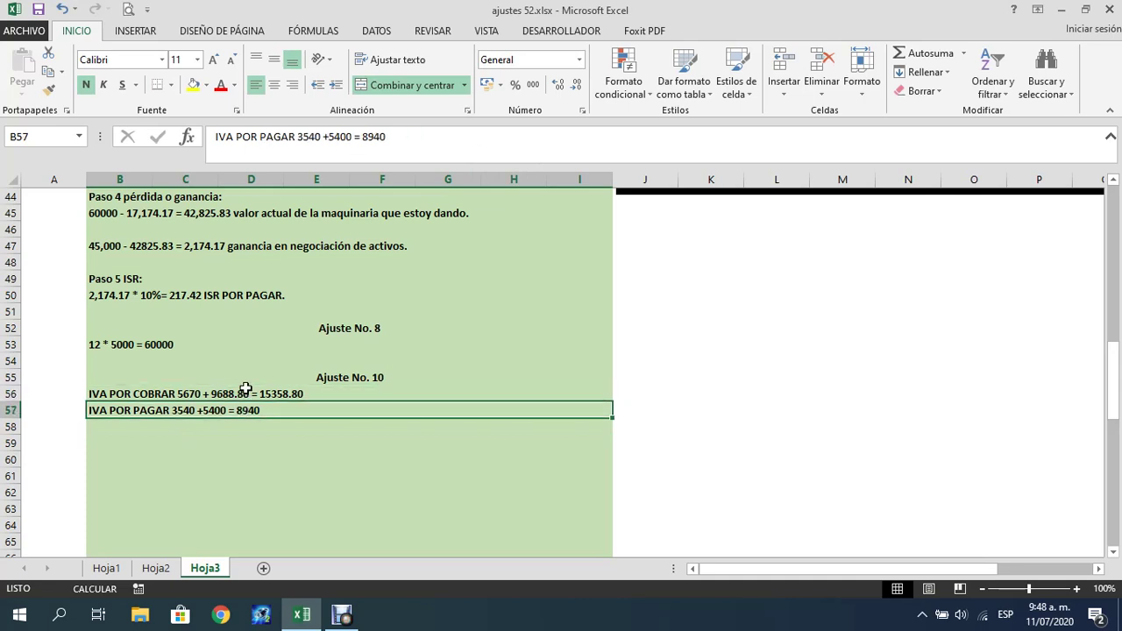
{"action": "left_click", "coordinate": [246, 391]}
{"action": "left_click", "coordinate": [254, 411]}
{"action": "left_click", "coordinate": [264, 393]}
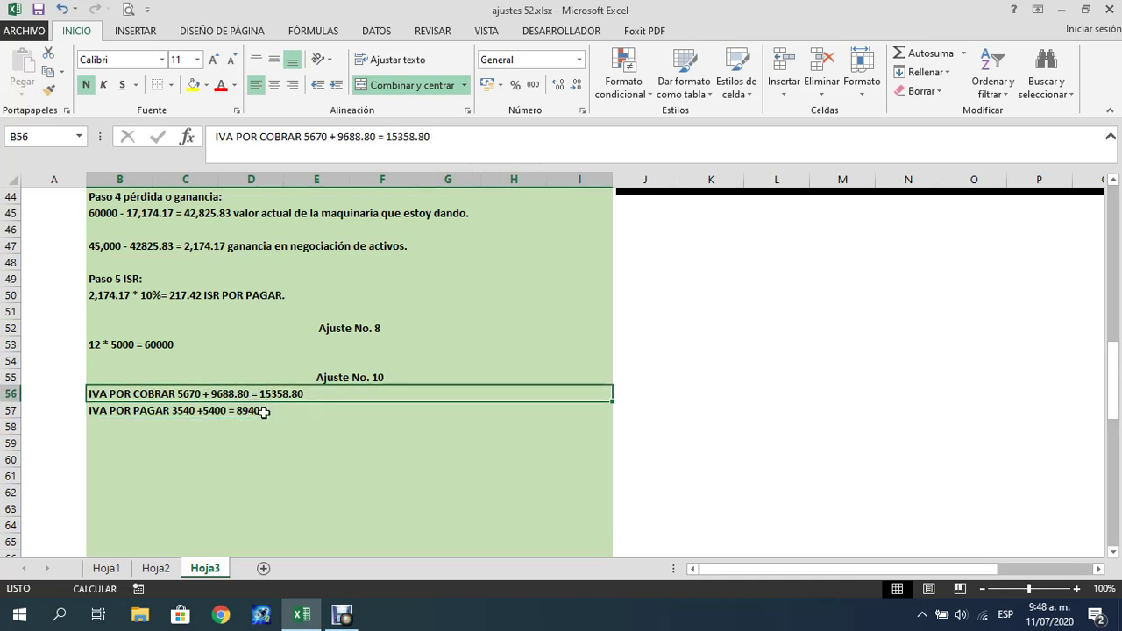
{"action": "left_click", "coordinate": [261, 410]}
{"action": "left_click", "coordinate": [277, 393]}
Enter the accounts "IVA por pagar" in C58 and "IVA por cobrar" in C59 under Ajuste No. 10 in Hoja1
{"action": "left_click", "coordinate": [106, 568]}
{"action": "scroll", "coordinate": [263, 509], "scroll_direction": "down", "scroll_amount": 6}
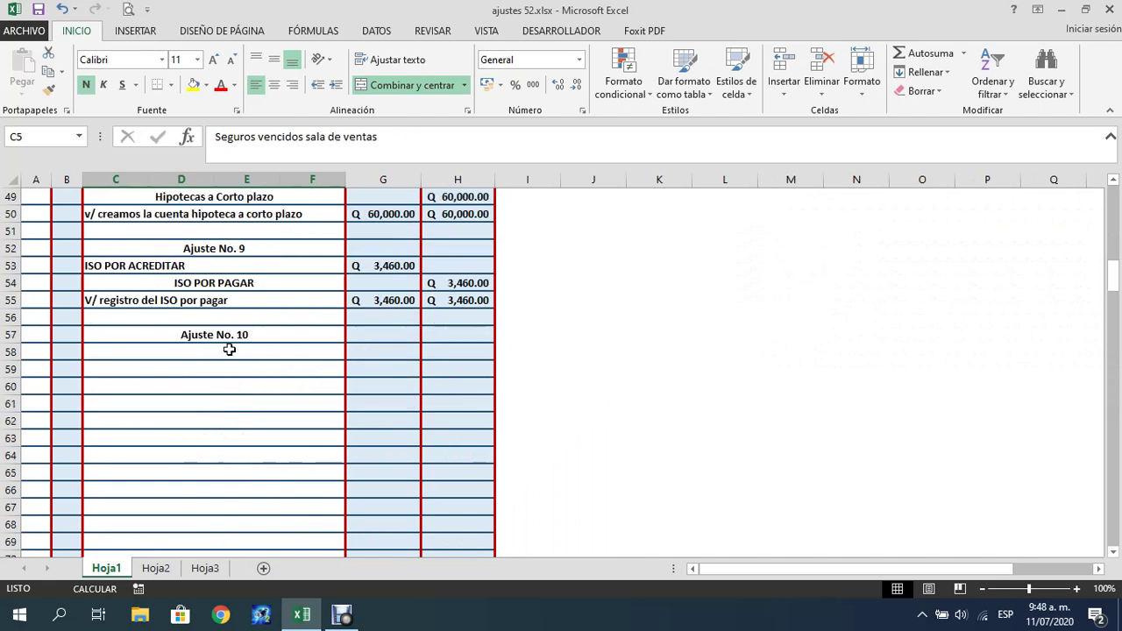
{"action": "left_click", "coordinate": [229, 350]}
{"action": "type", "text": "IVA"}
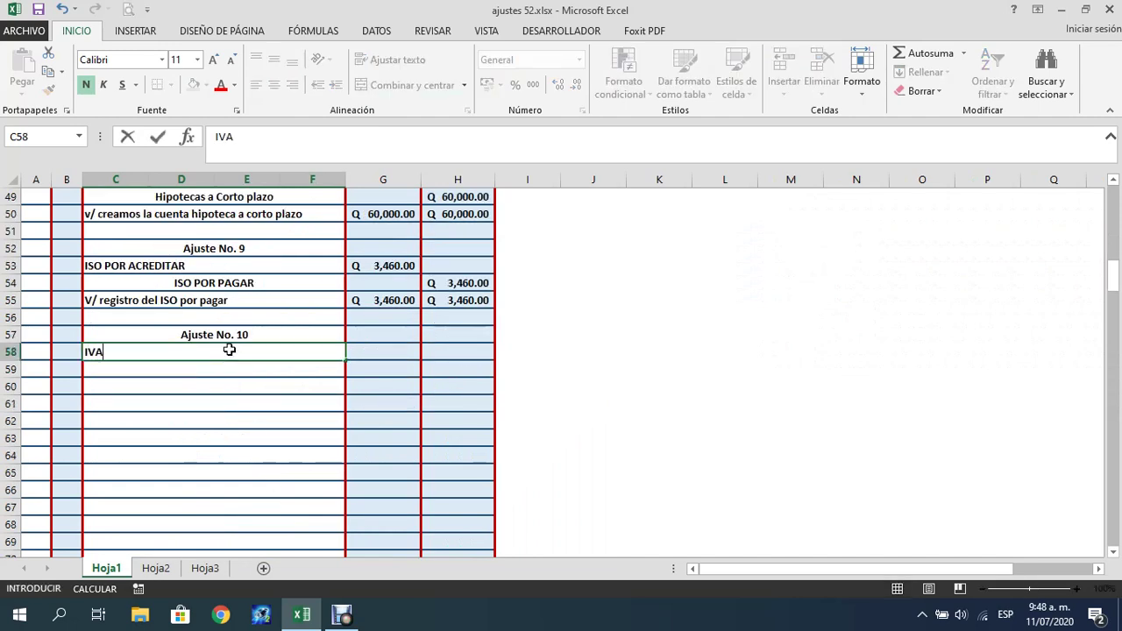
{"action": "type", "text": " por pagar"}
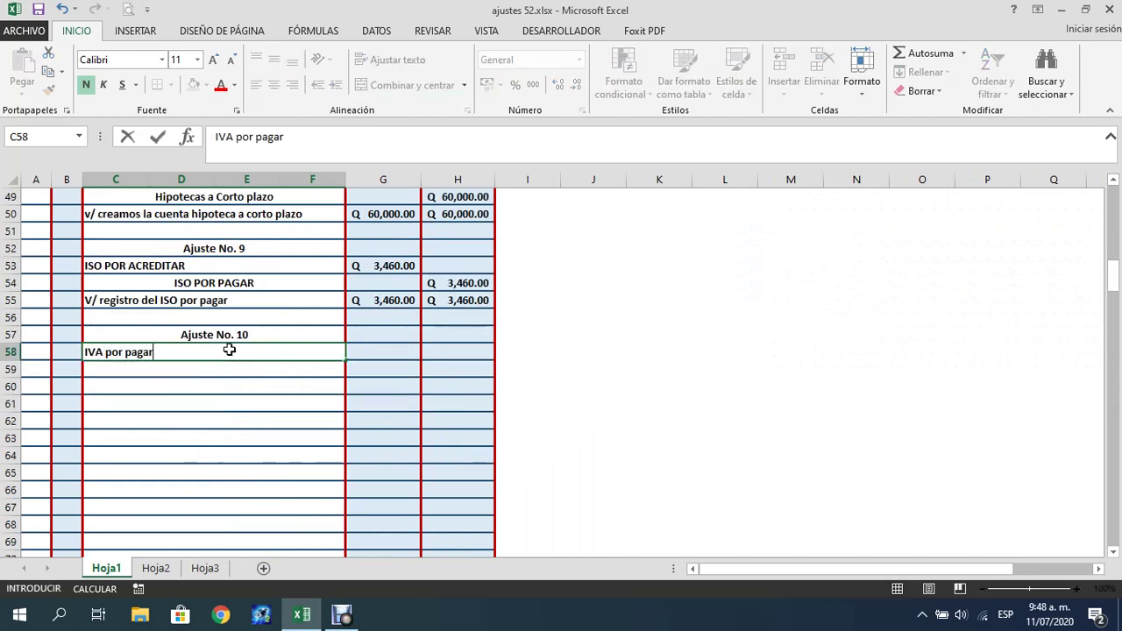
{"action": "key", "text": "Return"}
{"action": "type", "text": "I"}
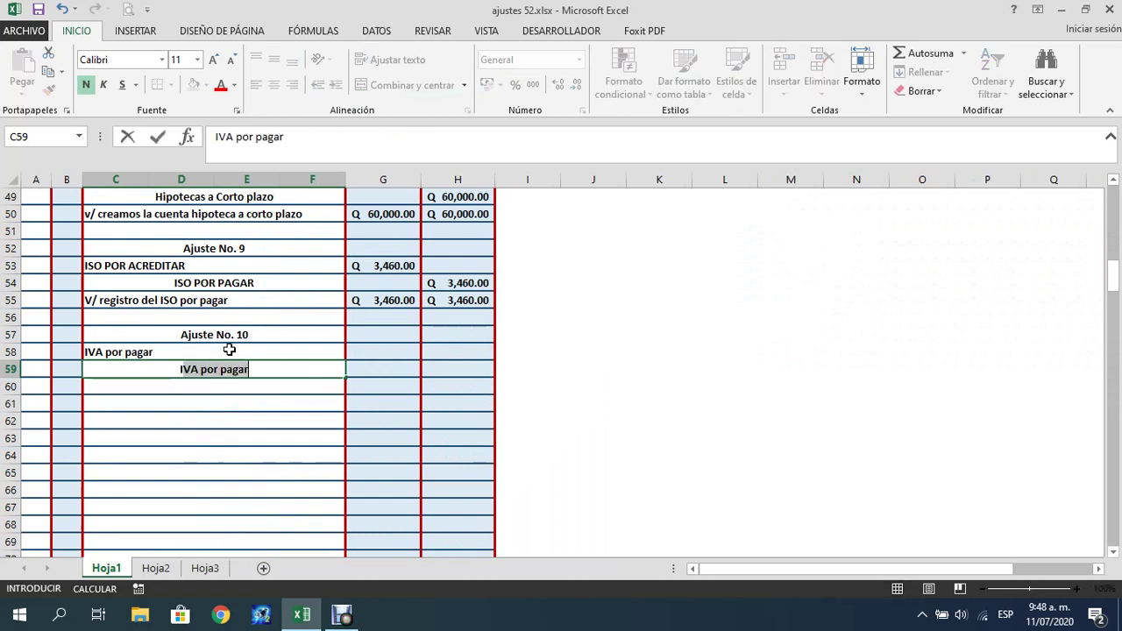
{"action": "type", "text": "VA por cobrar"}
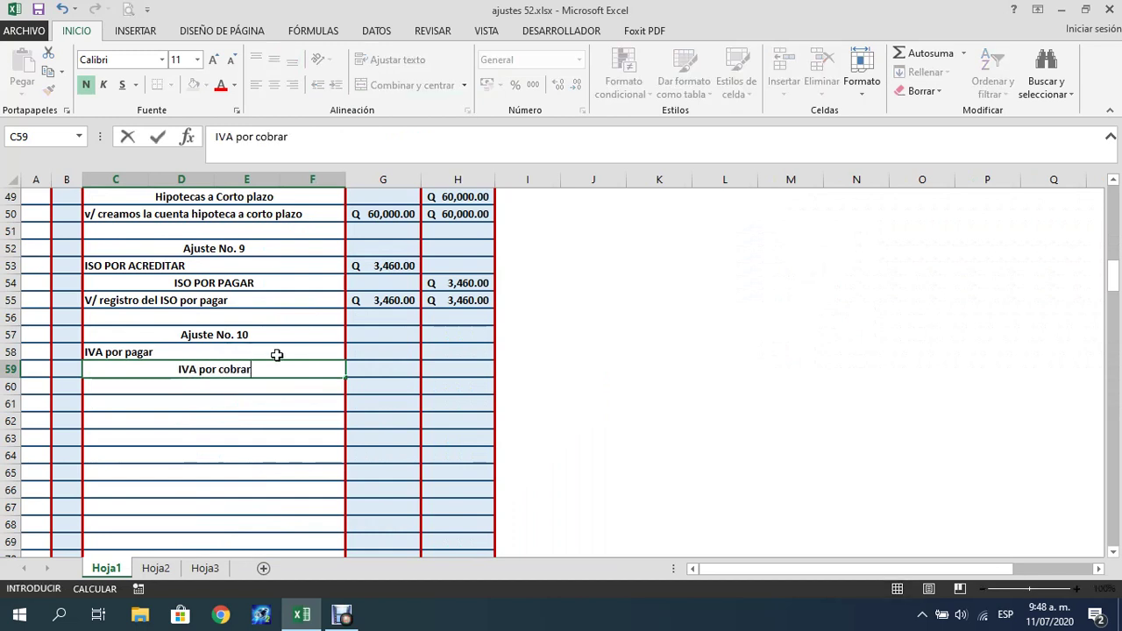
Copy 8940 from the IVA POR PAGAR line of Hoja3 into debit cell G58 of Hoja1 and the same amount into credit cell H59
{"action": "left_click", "coordinate": [373, 352]}
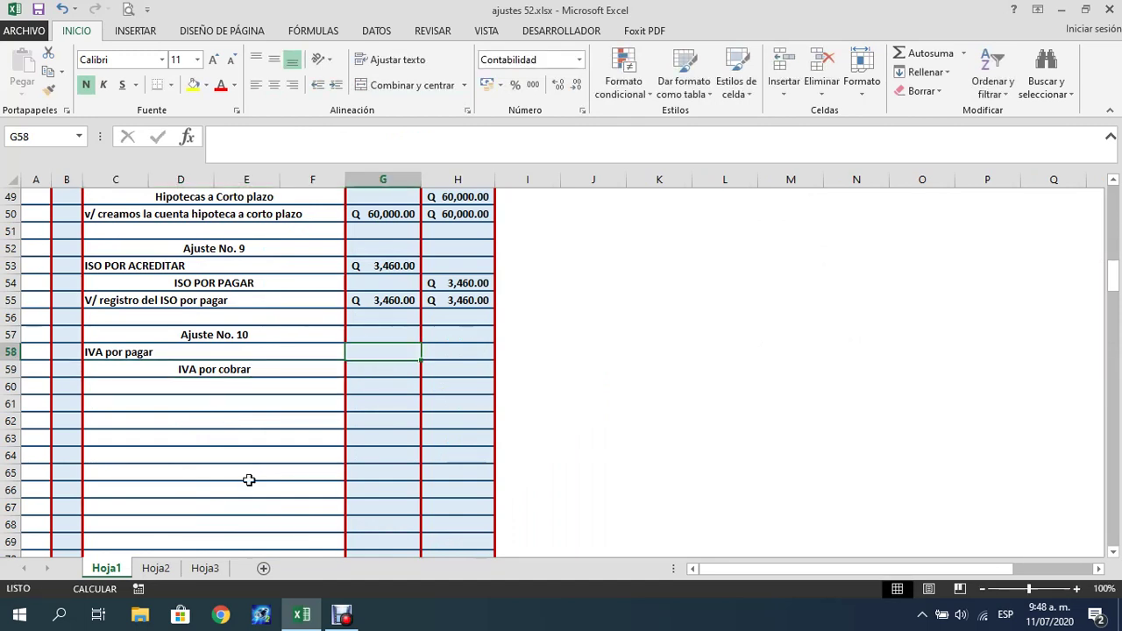
{"action": "left_click", "coordinate": [205, 568]}
{"action": "left_click", "coordinate": [257, 412]}
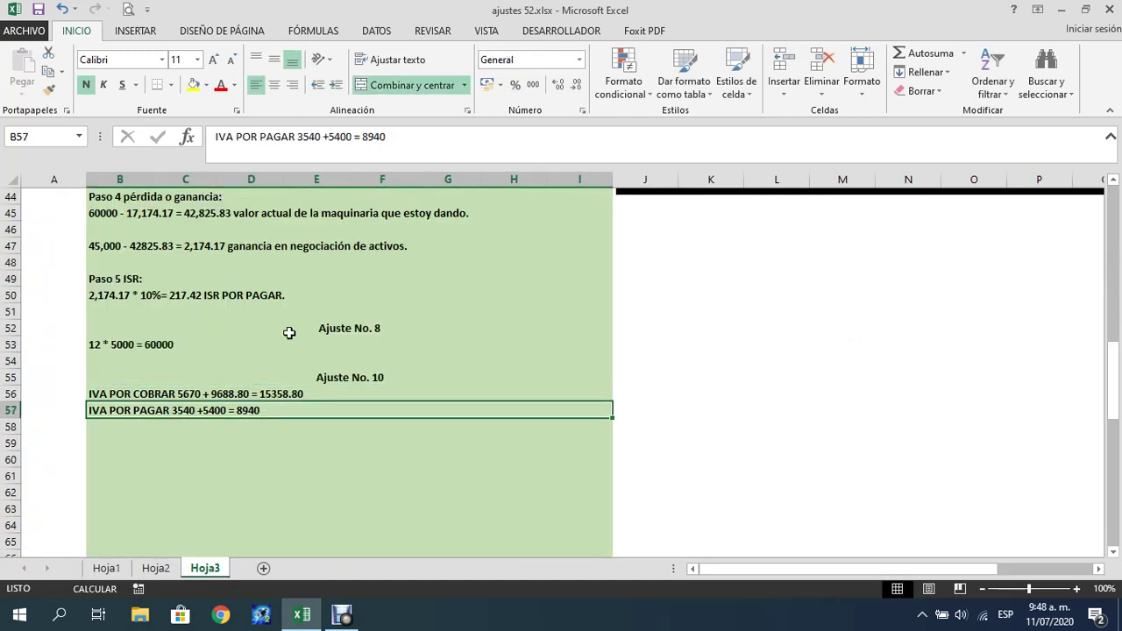
{"action": "left_click_drag", "start_coordinate": [363, 136], "coordinate": [388, 137]}
{"action": "key", "text": "ctrl+c"}
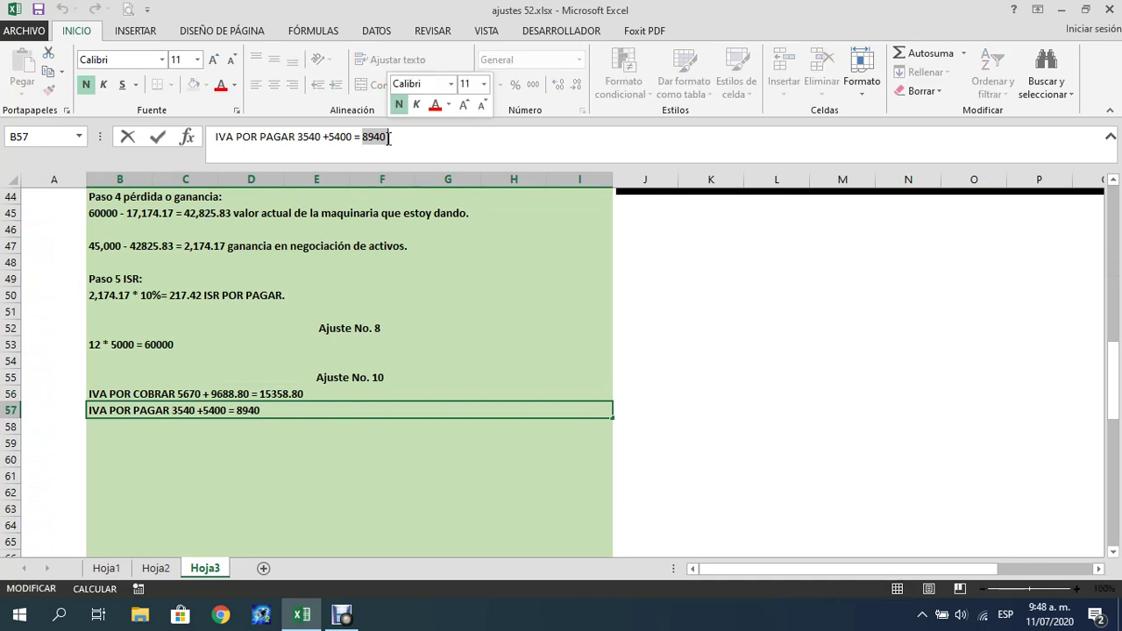
{"action": "left_click", "coordinate": [106, 568]}
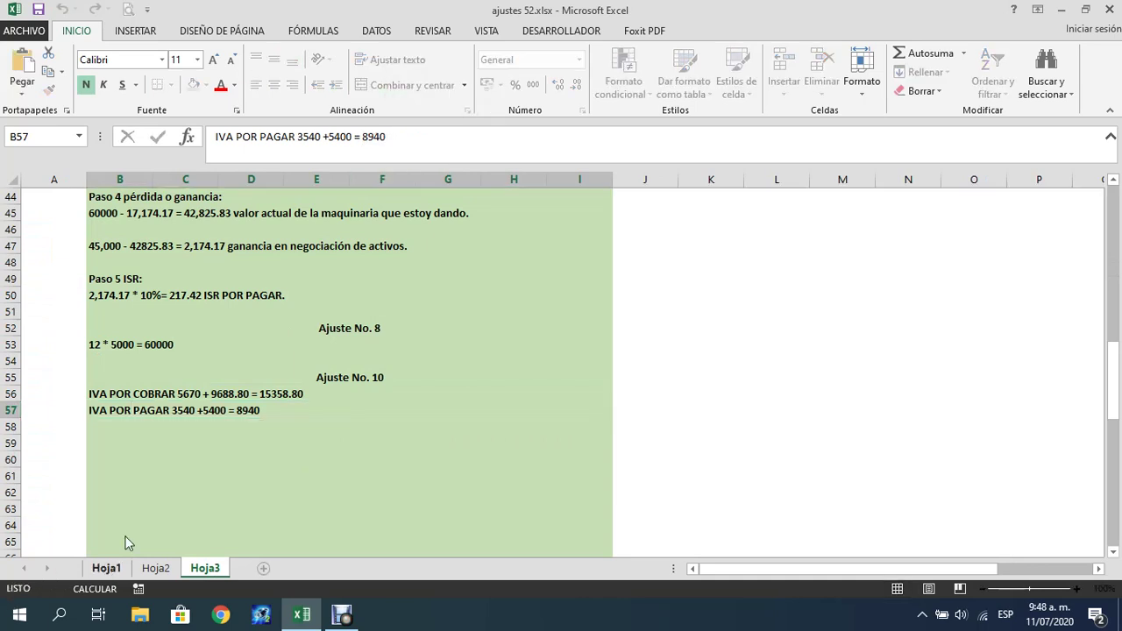
{"action": "key", "text": "ctrl+v"}
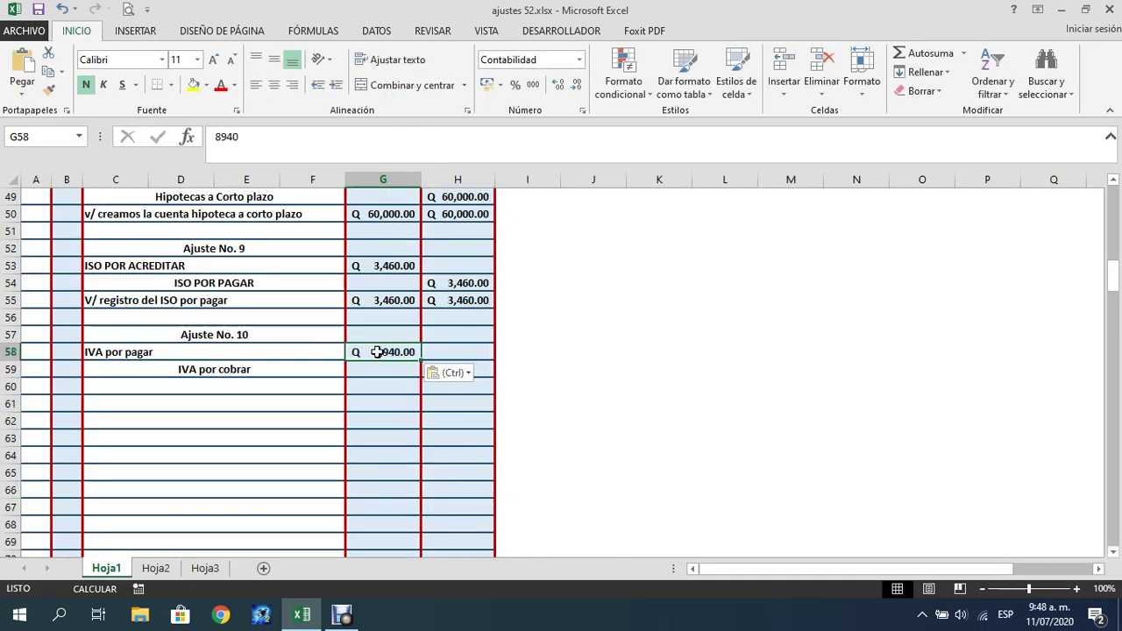
{"action": "key", "text": "ctrl+c"}
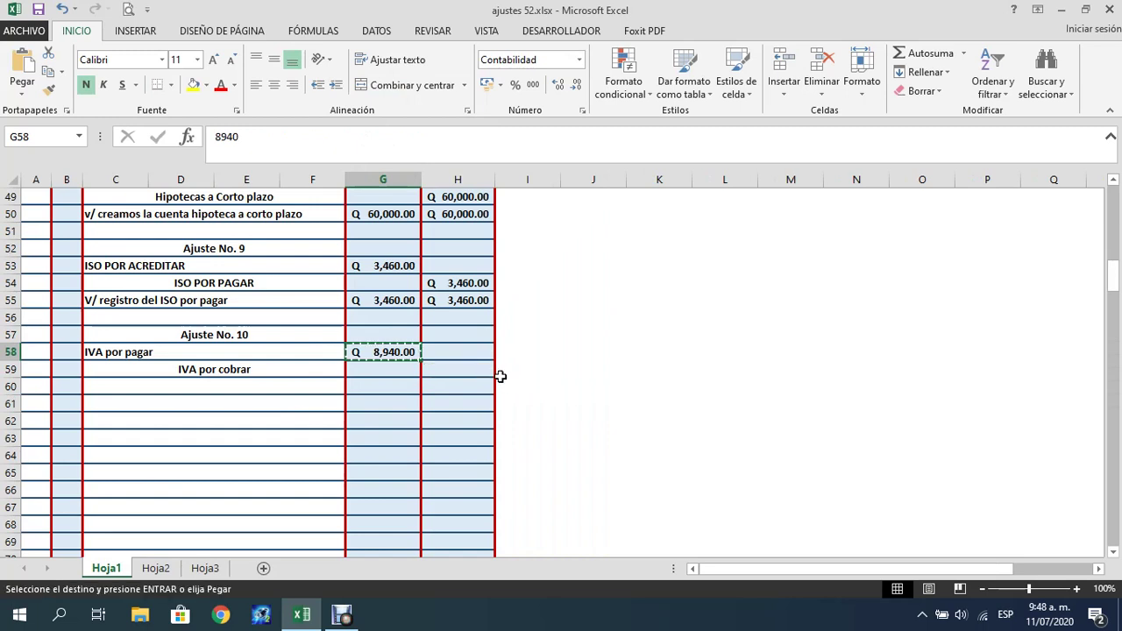
{"action": "left_click", "coordinate": [485, 373]}
{"action": "key", "text": "Return"}
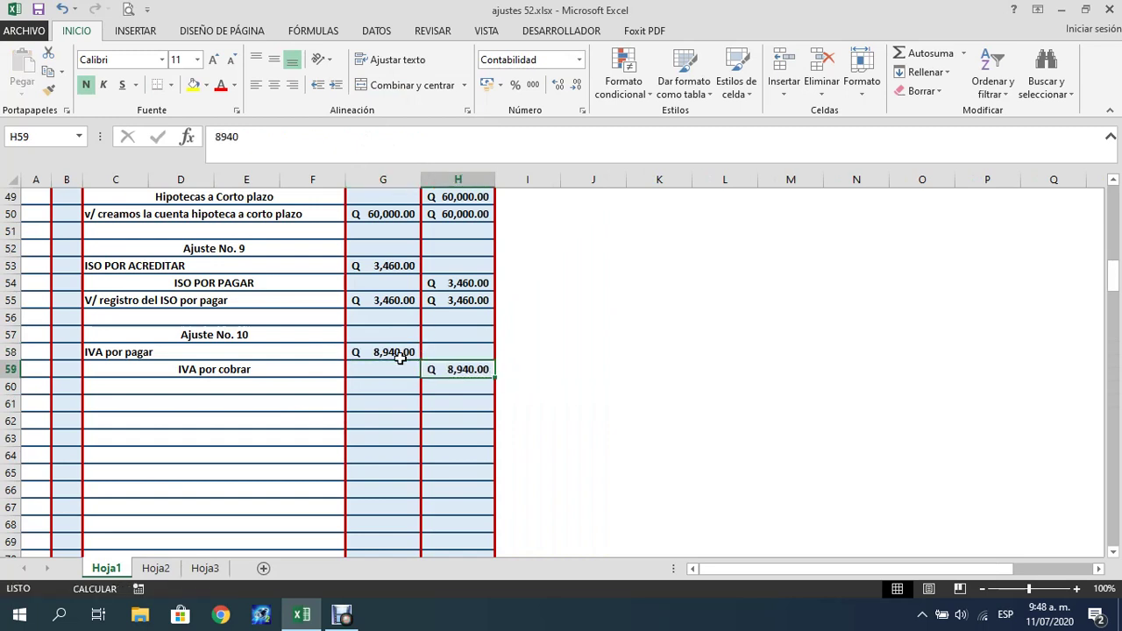
Total the debit and credit amounts of Ajuste No. 10 in G60 and H60 with AutoSum
{"action": "left_click_drag", "start_coordinate": [400, 358], "coordinate": [397, 386]}
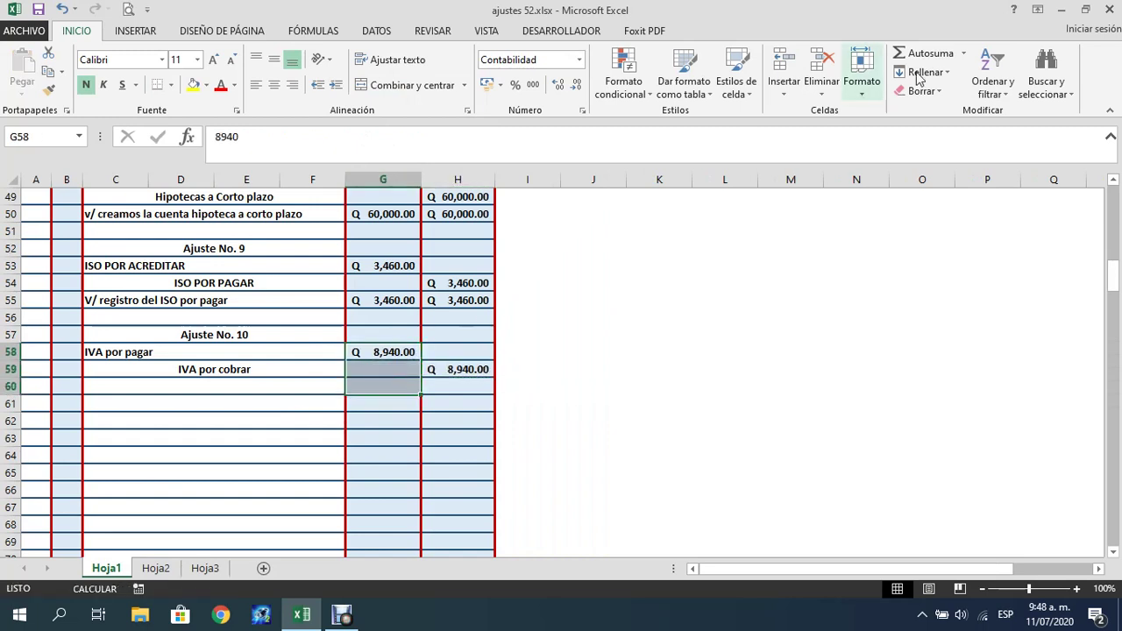
{"action": "left_click", "coordinate": [931, 54]}
{"action": "left_click_drag", "start_coordinate": [471, 368], "coordinate": [476, 384]}
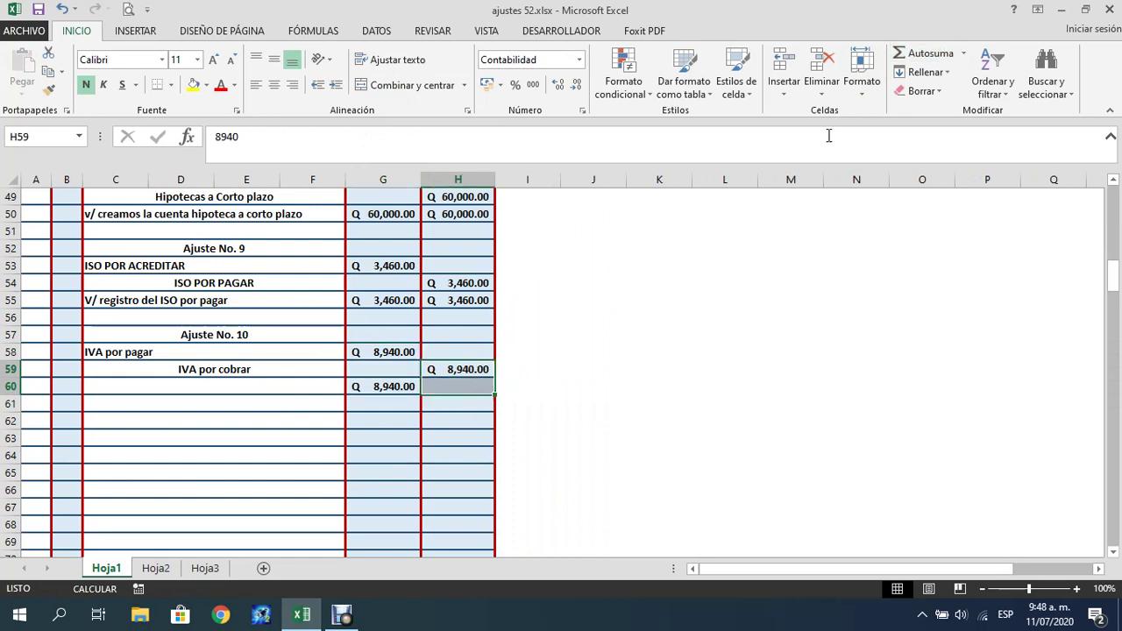
{"action": "left_click", "coordinate": [937, 55]}
Enter the explanation "v/ regularización del IVA." in C60 and align it left
{"action": "left_click", "coordinate": [155, 381]}
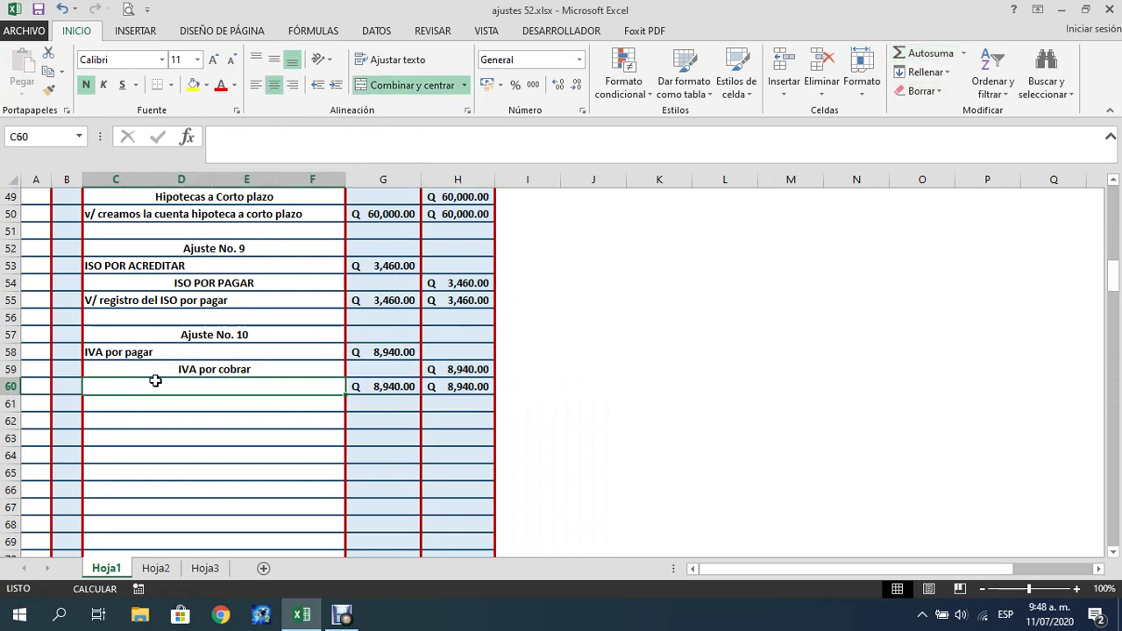
{"action": "type", "text": "v"}
{"action": "type", "text": "regulariza"}
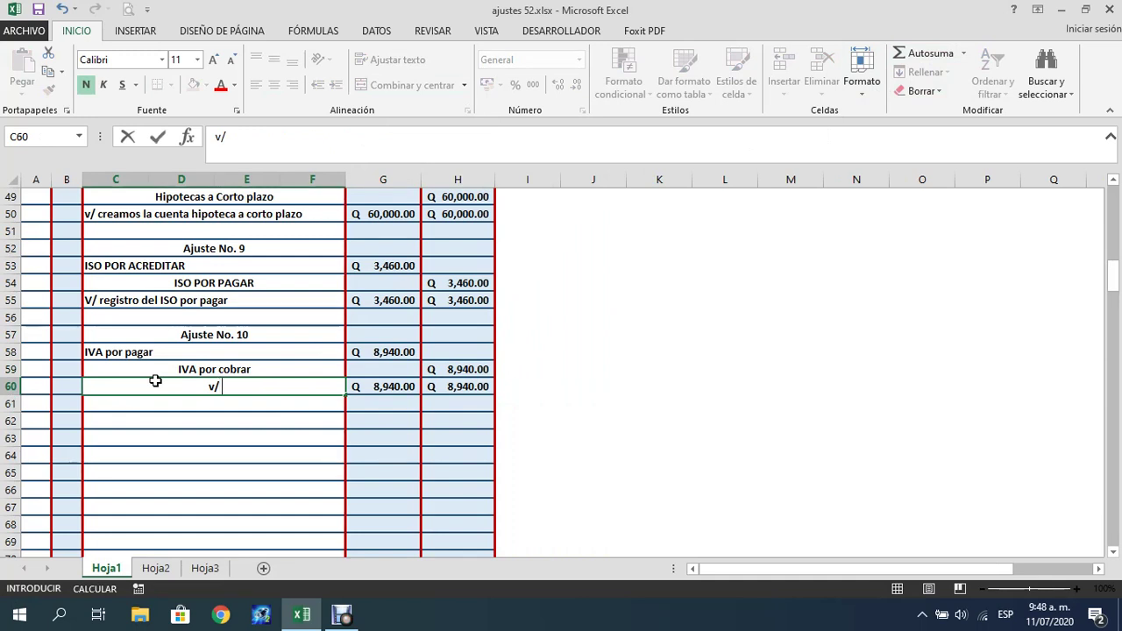
{"action": "type", "text": "ci"}
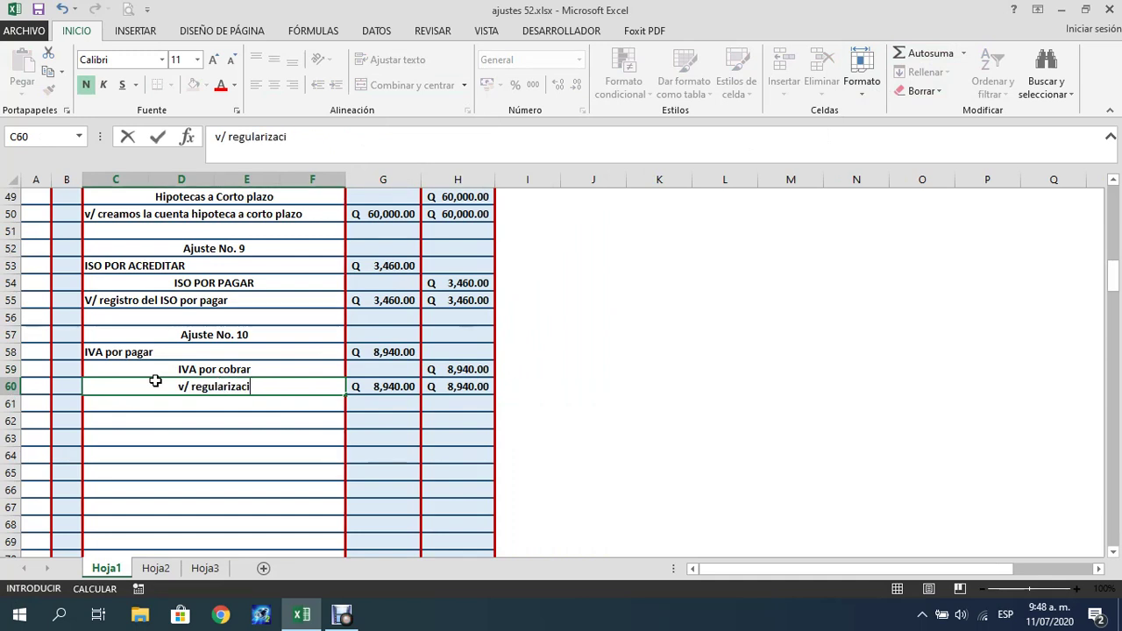
{"action": "type", "text": "ón del IVA."}
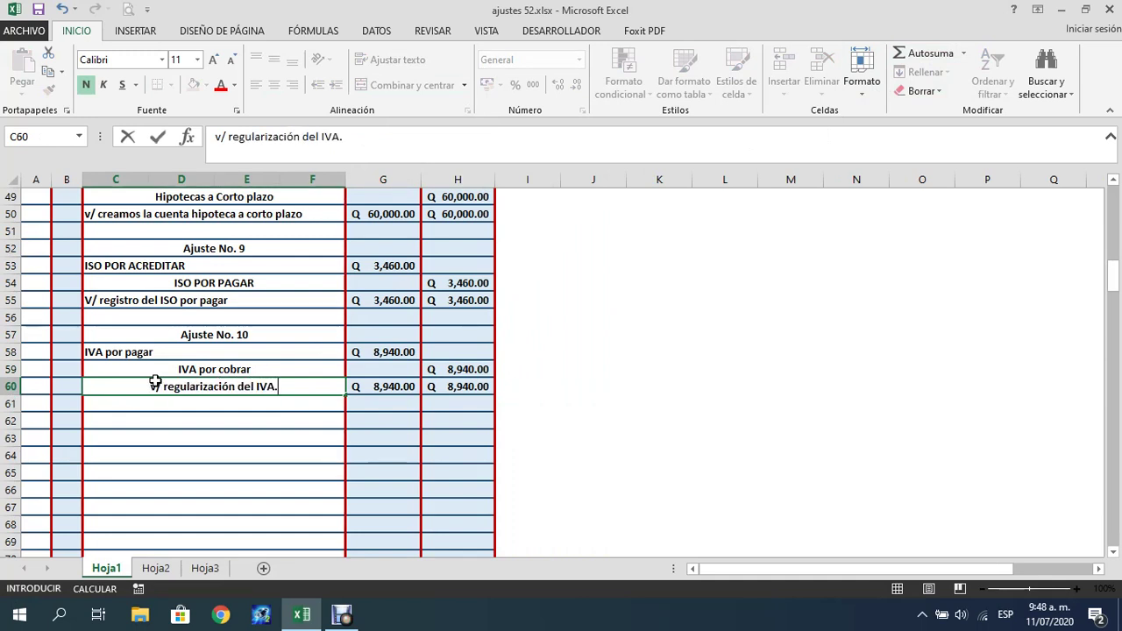
{"action": "key", "text": "Return"}
{"action": "left_click", "coordinate": [154, 382]}
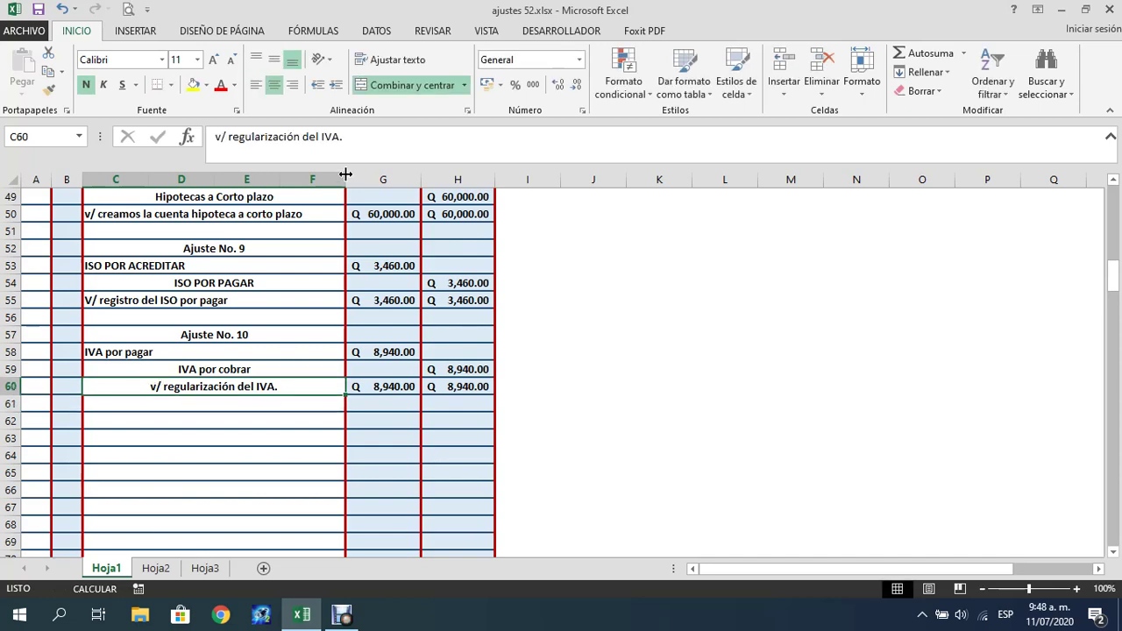
{"action": "left_click", "coordinate": [255, 84]}
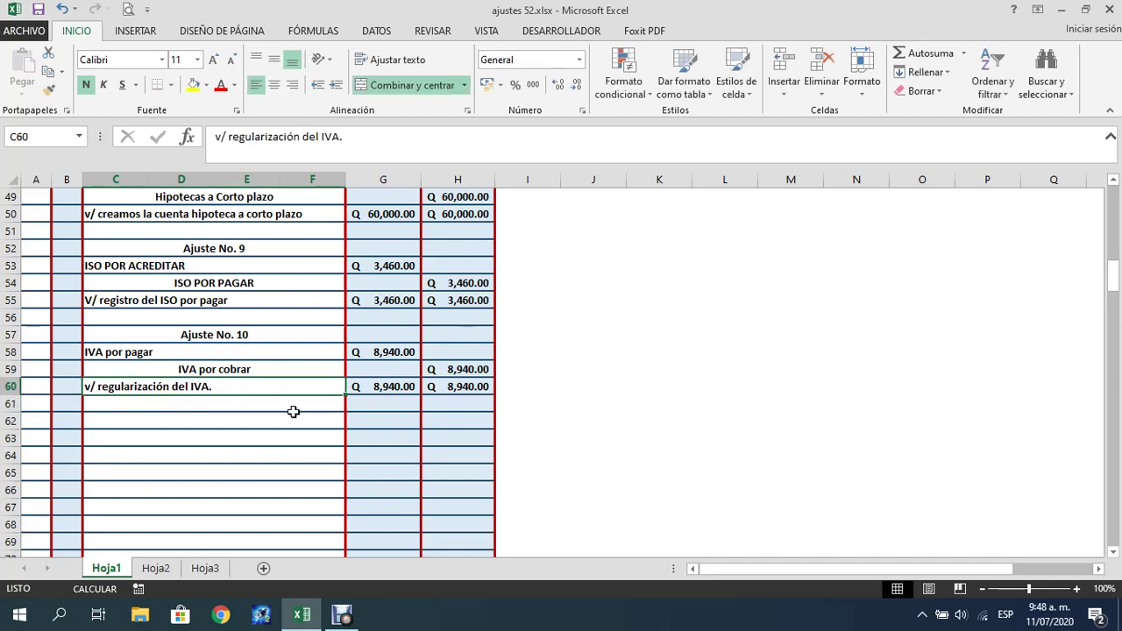
Review the journal from its beginning in Hoja1 and the adjustment instructions and account list of exercise 52 in Hoja2
{"action": "scroll", "coordinate": [285, 388], "scroll_direction": "up", "scroll_amount": 16}
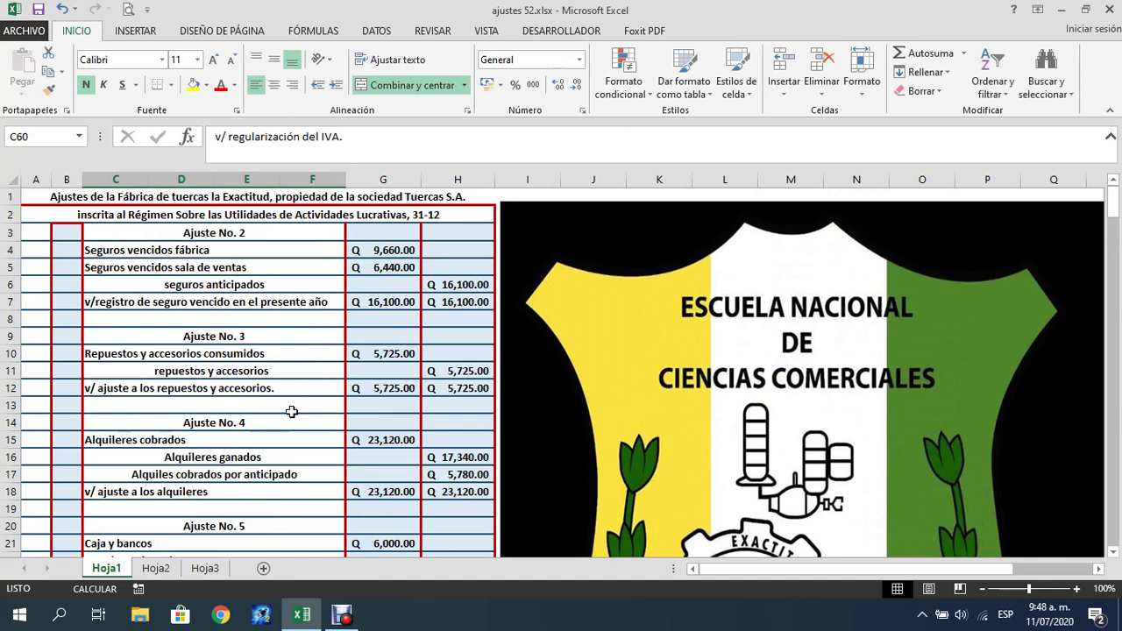
{"action": "left_click", "coordinate": [156, 568]}
{"action": "scroll", "coordinate": [224, 476], "scroll_direction": "down", "scroll_amount": 6}
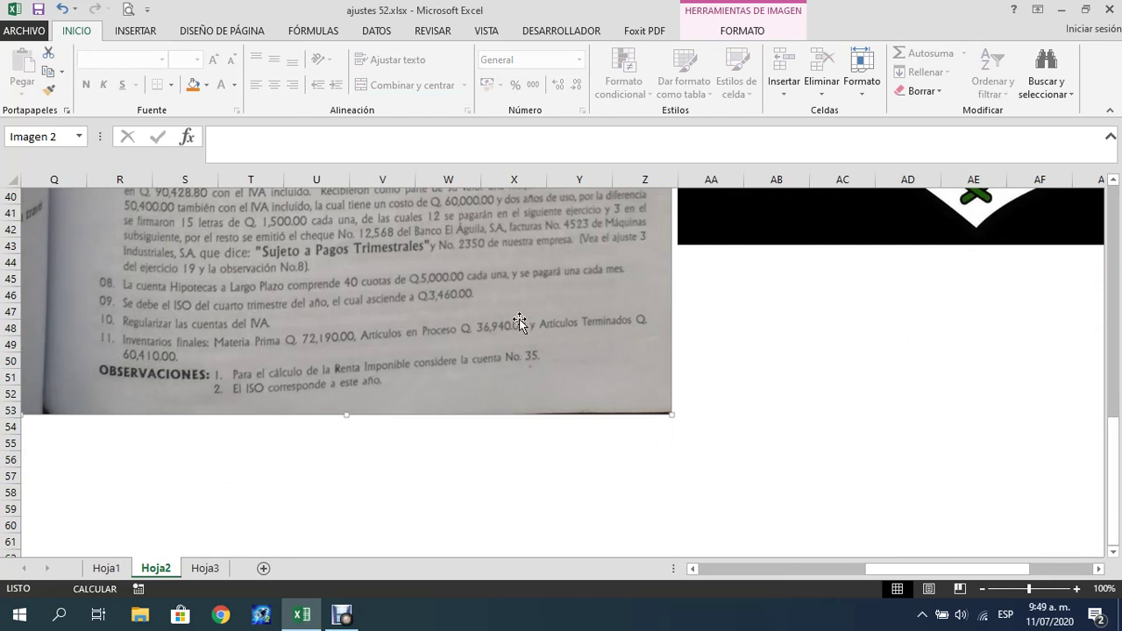
{"action": "scroll", "coordinate": [519, 321], "scroll_direction": "up", "scroll_amount": 13}
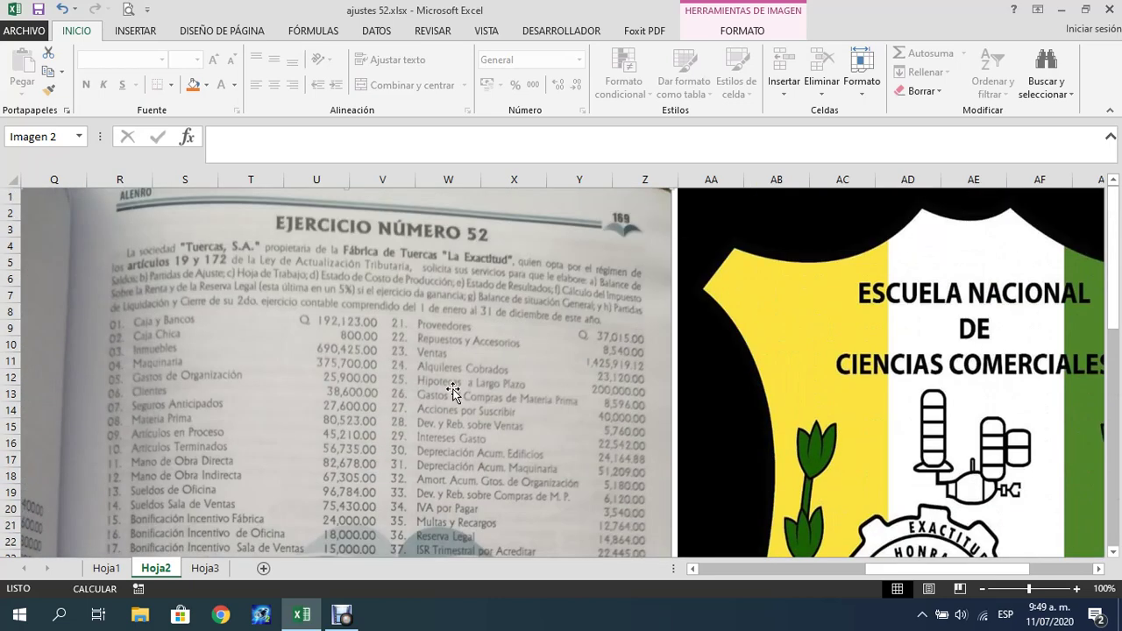
Examine the account balances of exercise 52 in Hoja2, from the heading down to the first adjustment instructions
{"action": "scroll", "coordinate": [453, 391], "scroll_direction": "down", "scroll_amount": 1}
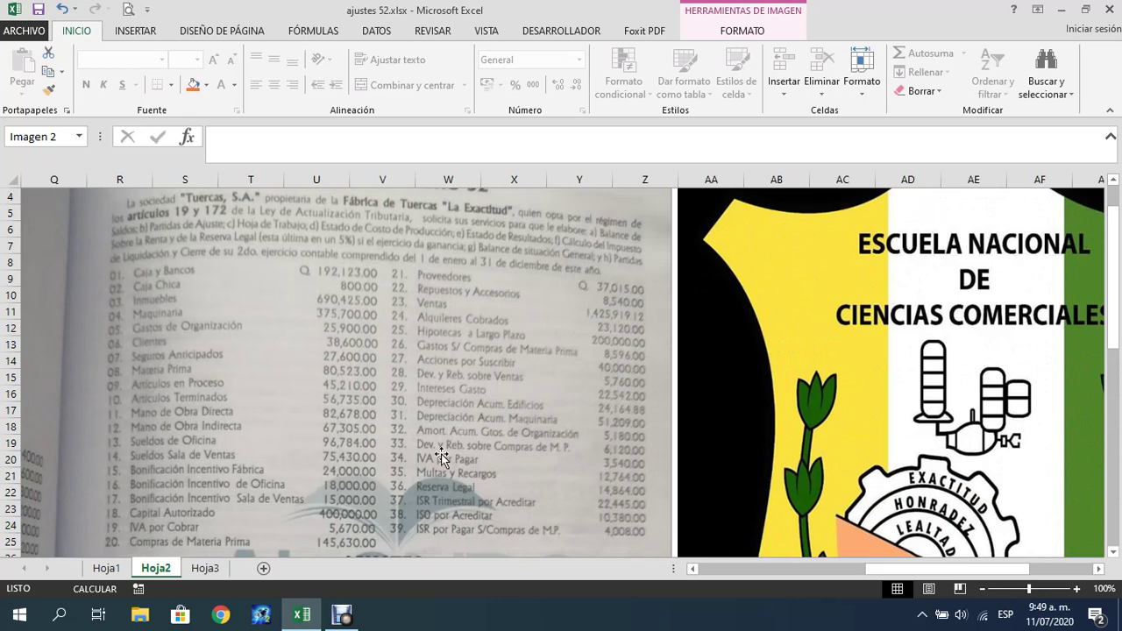
{"action": "scroll", "coordinate": [394, 439], "scroll_direction": "up", "scroll_amount": 1}
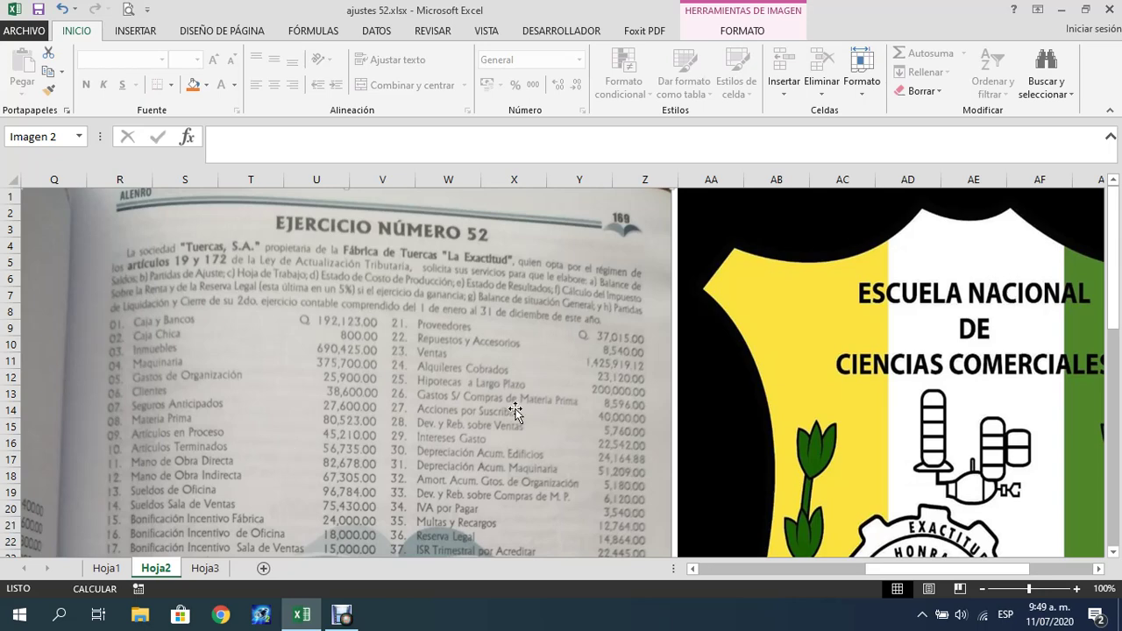
{"action": "scroll", "coordinate": [518, 408], "scroll_direction": "down", "scroll_amount": 3}
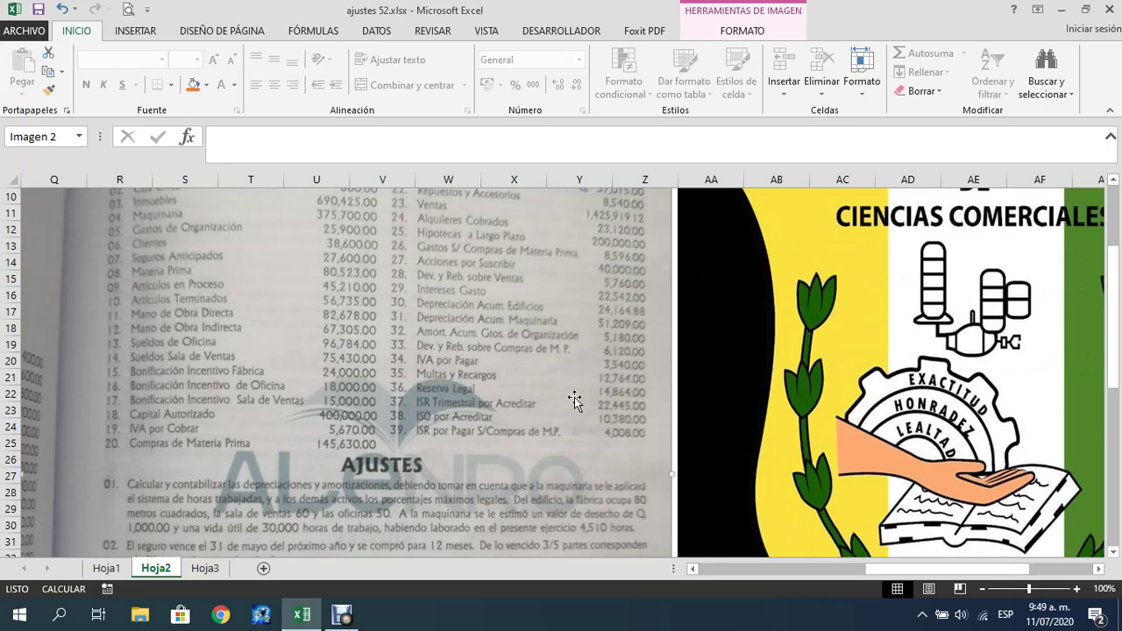
Review Ajuste No. 7 in Hoja1, checking the capital gain in H40 and its ISR in G37 against the account list in Hoja2
{"action": "left_click", "coordinate": [100, 571]}
{"action": "scroll", "coordinate": [272, 429], "scroll_direction": "down", "scroll_amount": 6}
{"action": "scroll", "coordinate": [271, 429], "scroll_direction": "down", "scroll_amount": 4}
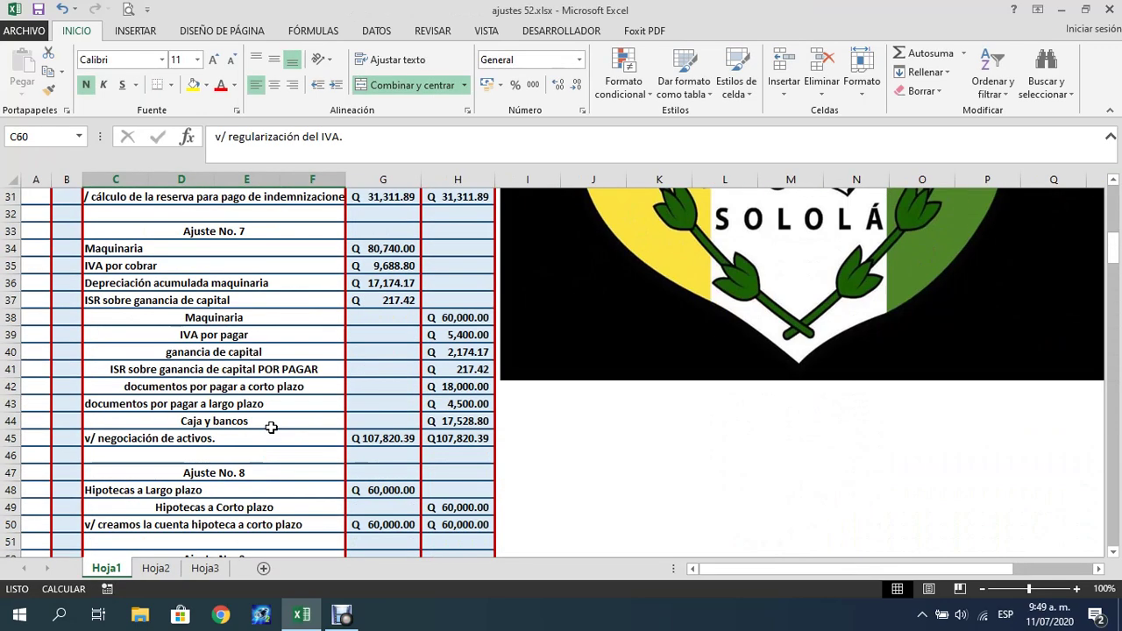
{"action": "scroll", "coordinate": [267, 407], "scroll_direction": "up", "scroll_amount": 3}
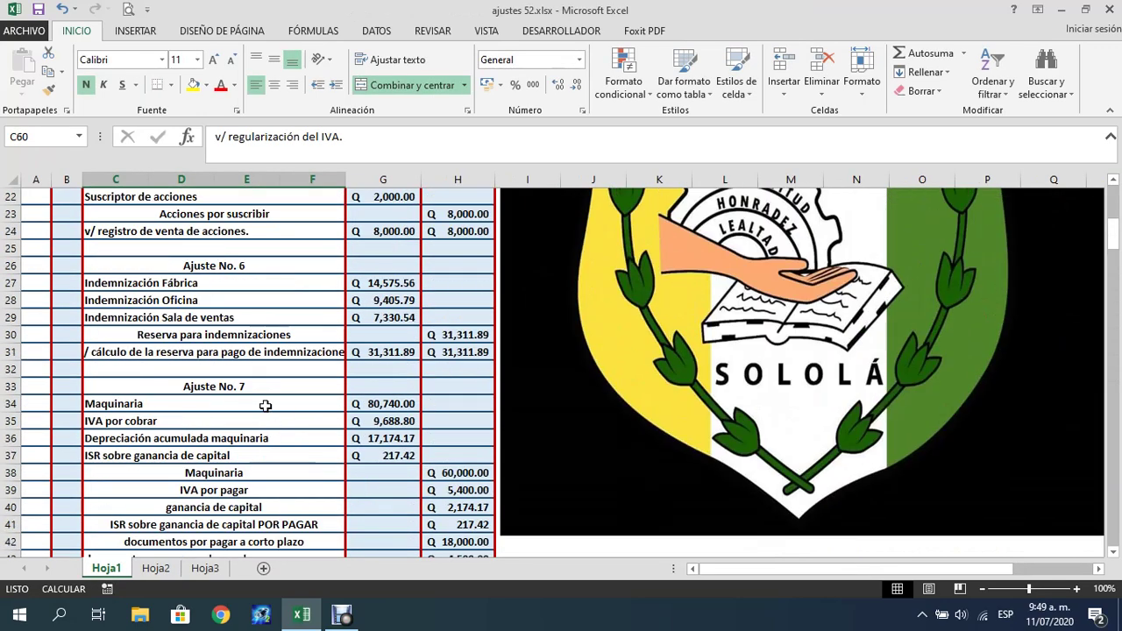
{"action": "left_click", "coordinate": [267, 450]}
{"action": "scroll", "coordinate": [363, 456], "scroll_direction": "down", "scroll_amount": 3}
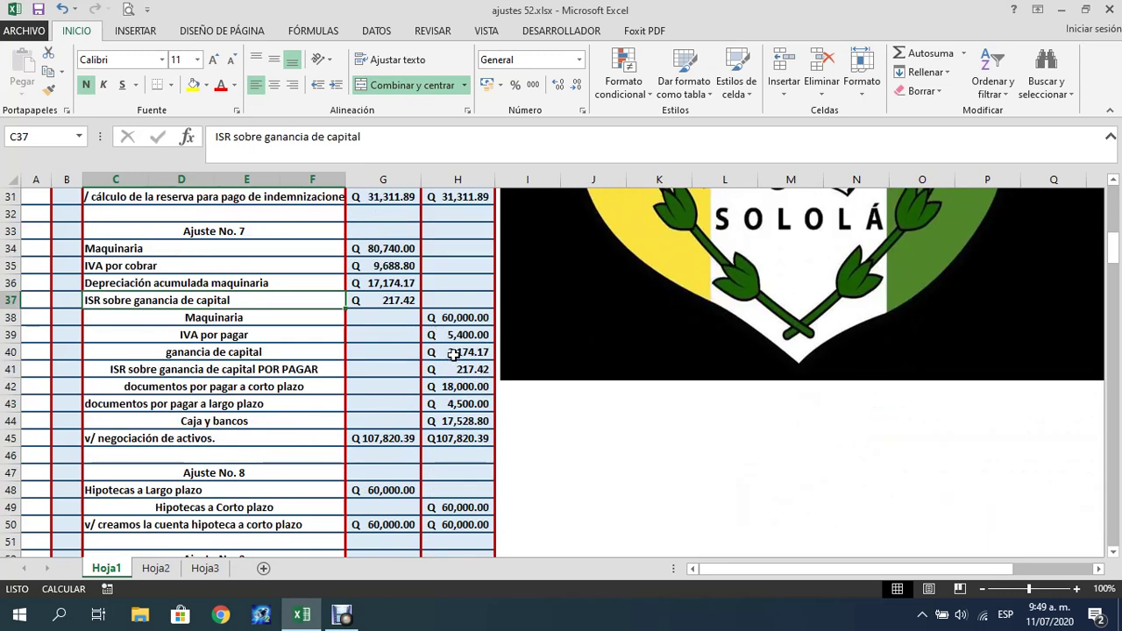
{"action": "left_click", "coordinate": [453, 352]}
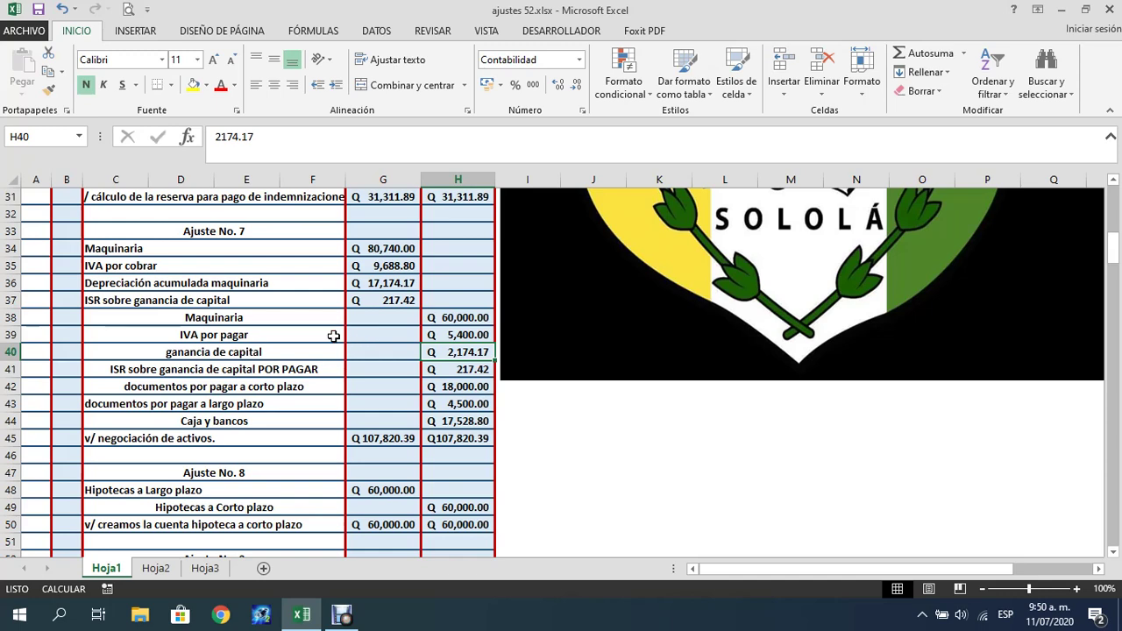
{"action": "left_click", "coordinate": [156, 568]}
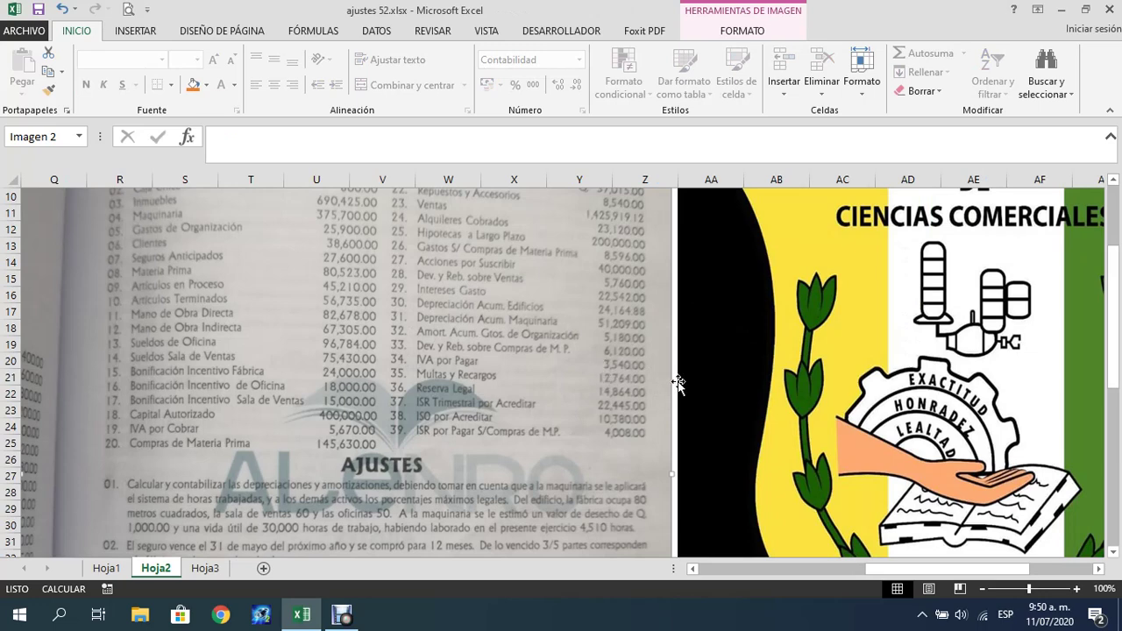
{"action": "left_click", "coordinate": [106, 568]}
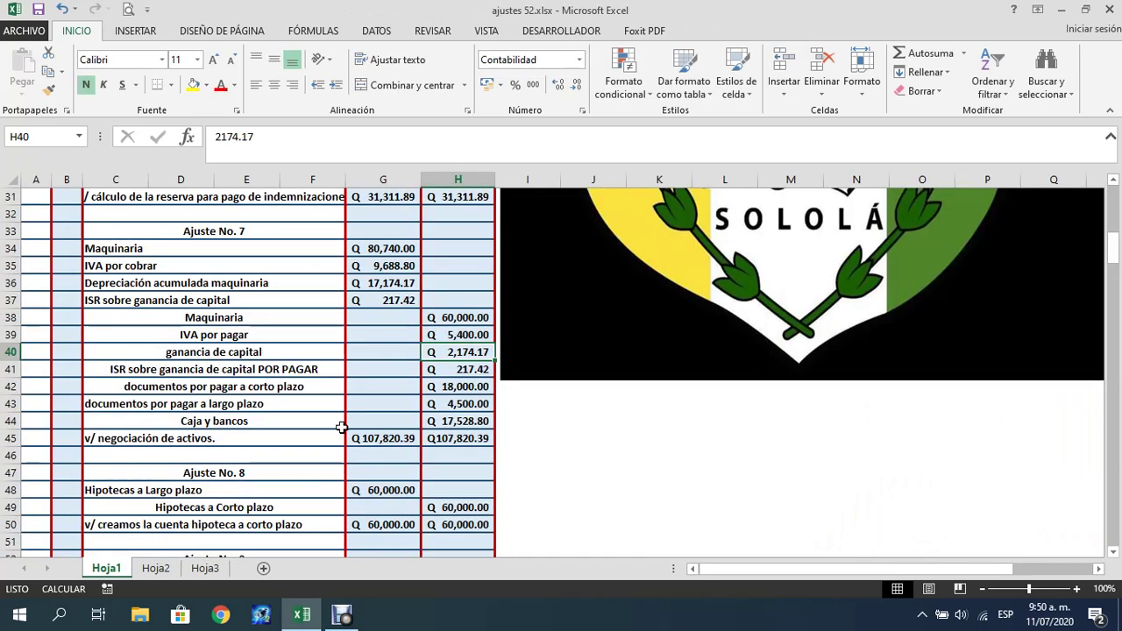
{"action": "left_click", "coordinate": [401, 300]}
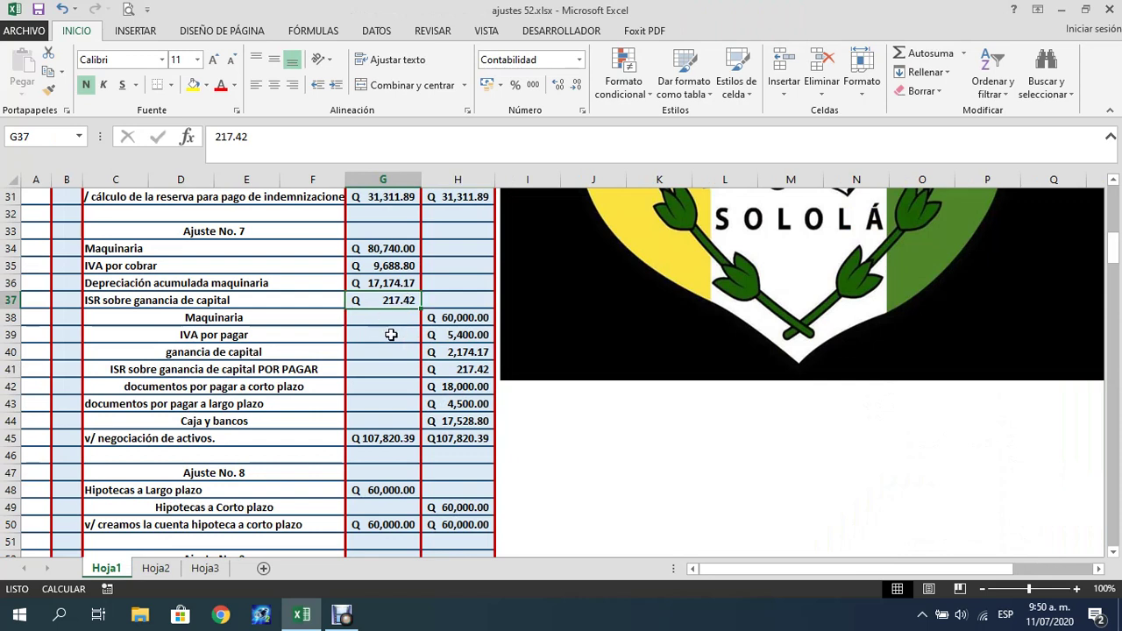
{"action": "left_click", "coordinate": [449, 351]}
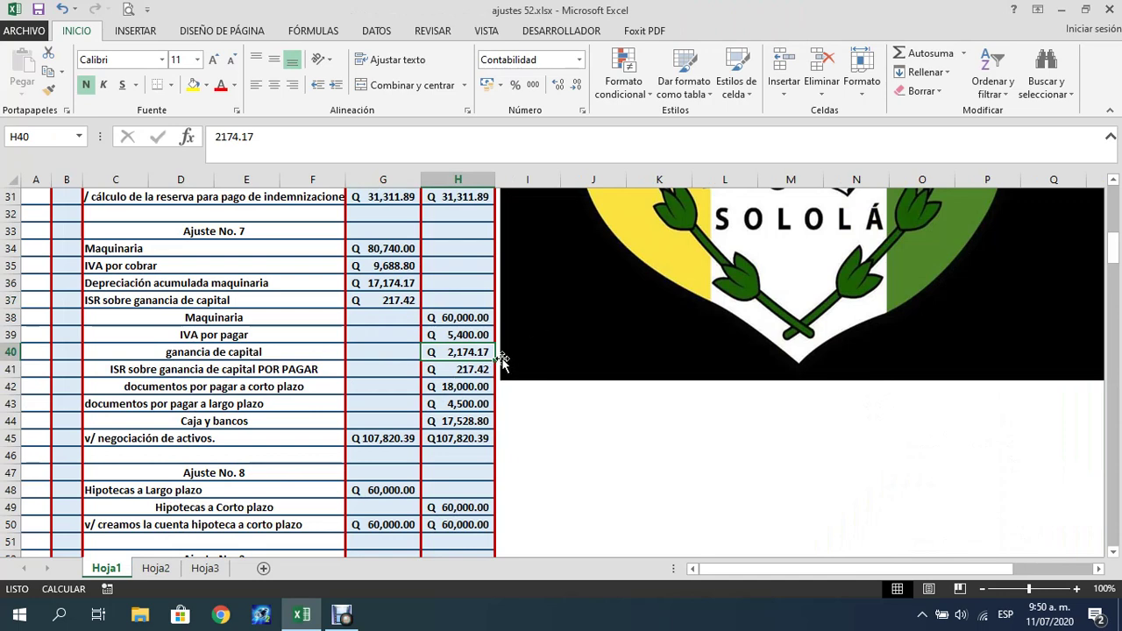
{"action": "scroll", "coordinate": [501, 360], "scroll_direction": "up", "scroll_amount": 10}
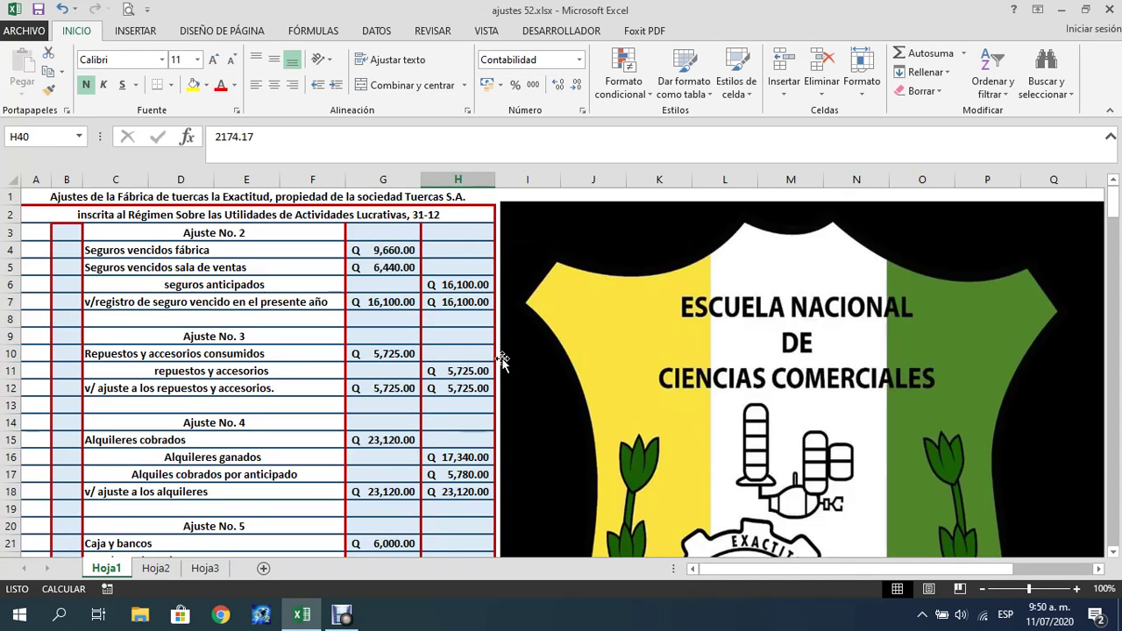